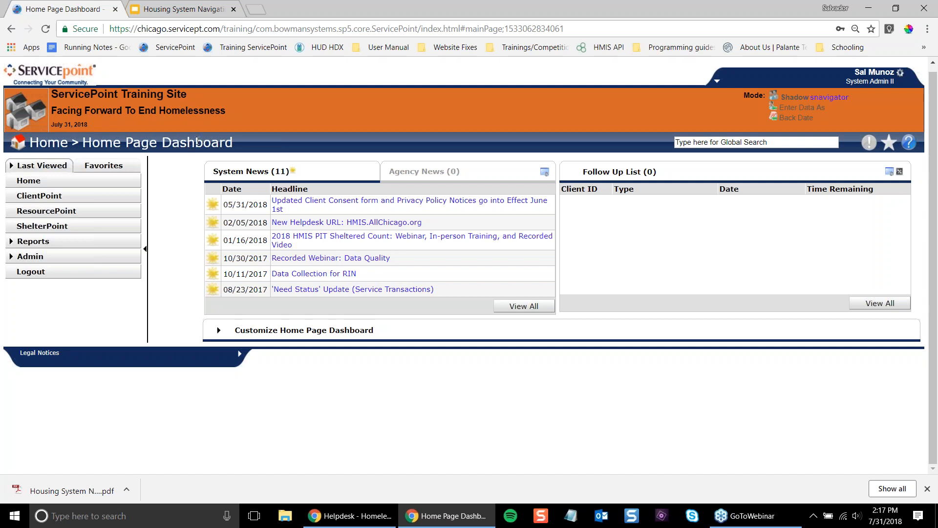
- Return to the home page and expand the Customize Home Page Dashboard options
{"action": "left_click", "coordinate": [131, 197]}
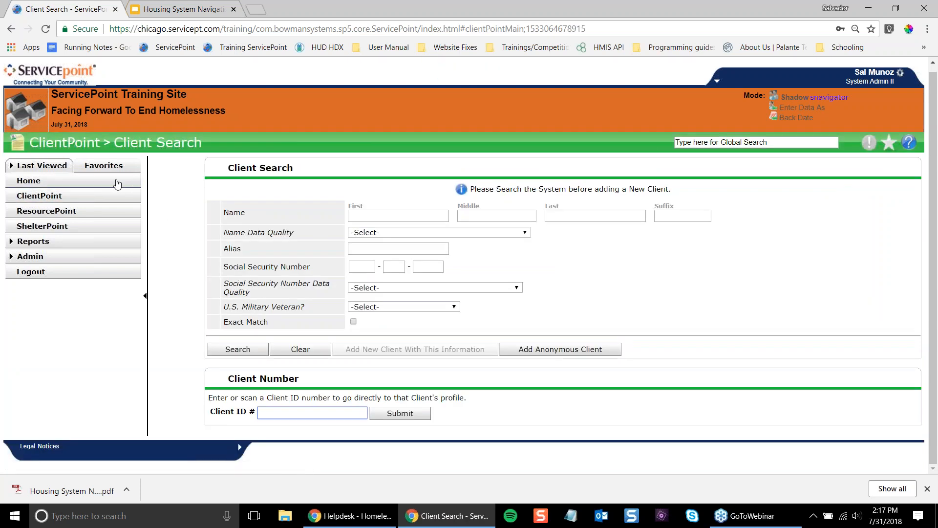
{"action": "left_click", "coordinate": [115, 180]}
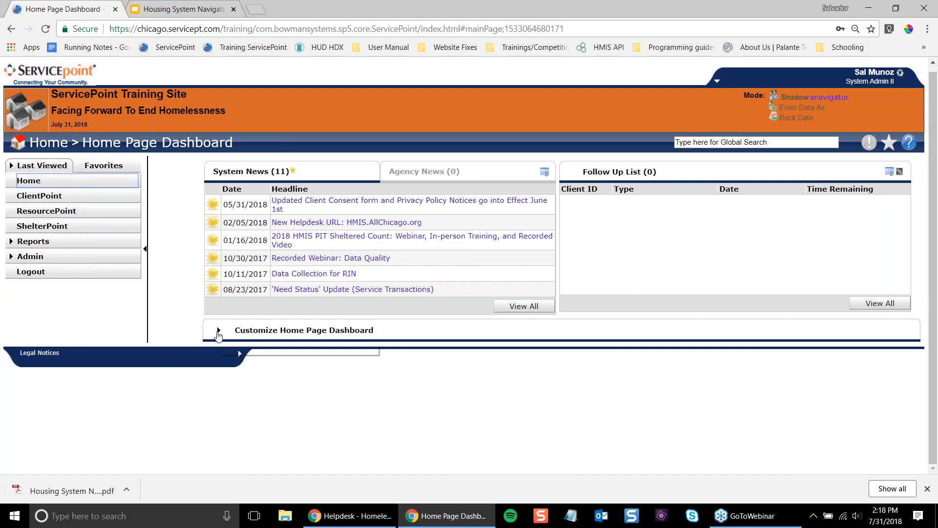
{"action": "left_click_drag", "start_coordinate": [252, 330], "coordinate": [353, 332]}
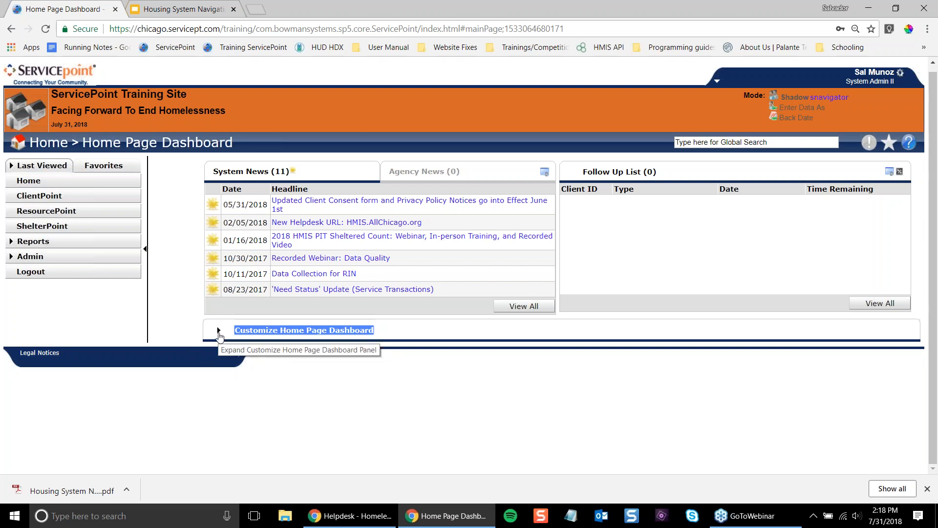
{"action": "left_click", "coordinate": [219, 332]}
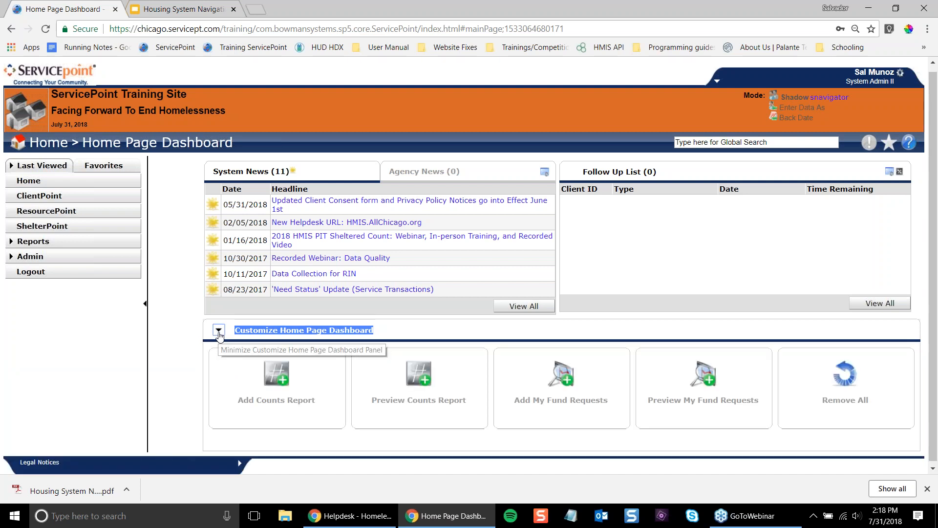
{"action": "left_click", "coordinate": [219, 332]}
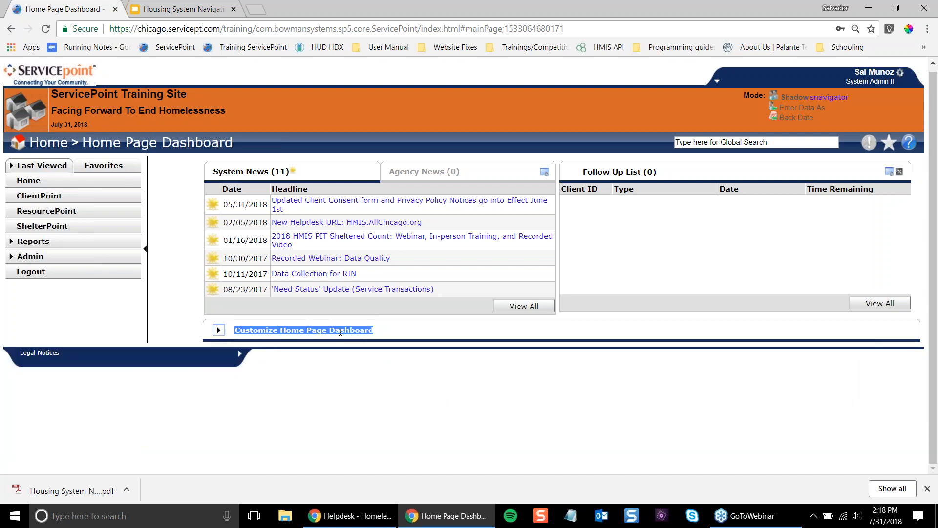
{"action": "left_click", "coordinate": [219, 333]}
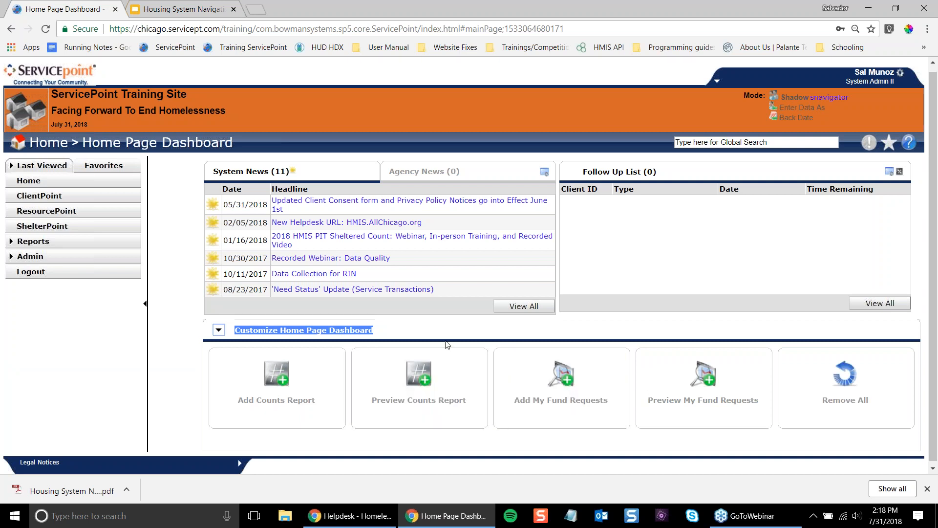
- Collapse and restore the left navigation sidebar, then highlight the Customize Home Page Dashboard heading
{"action": "left_click", "coordinate": [146, 304]}
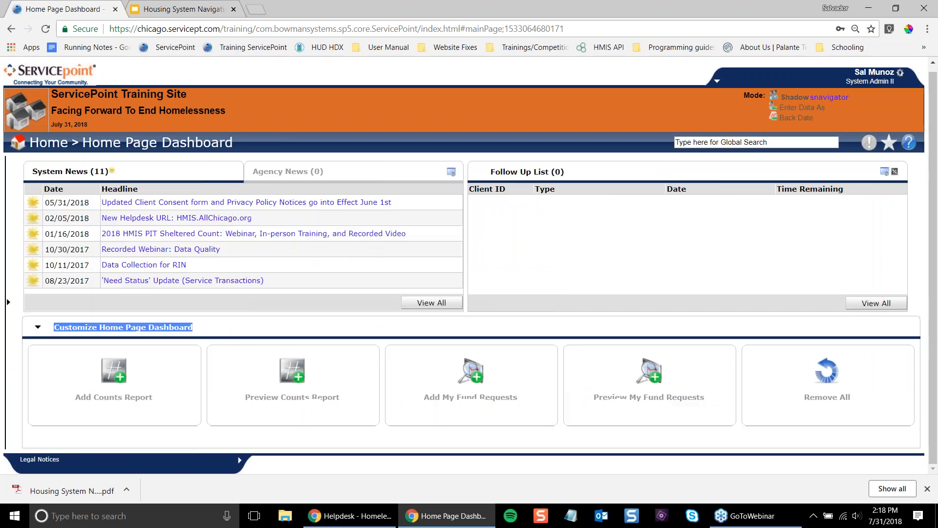
{"action": "left_click", "coordinate": [8, 302]}
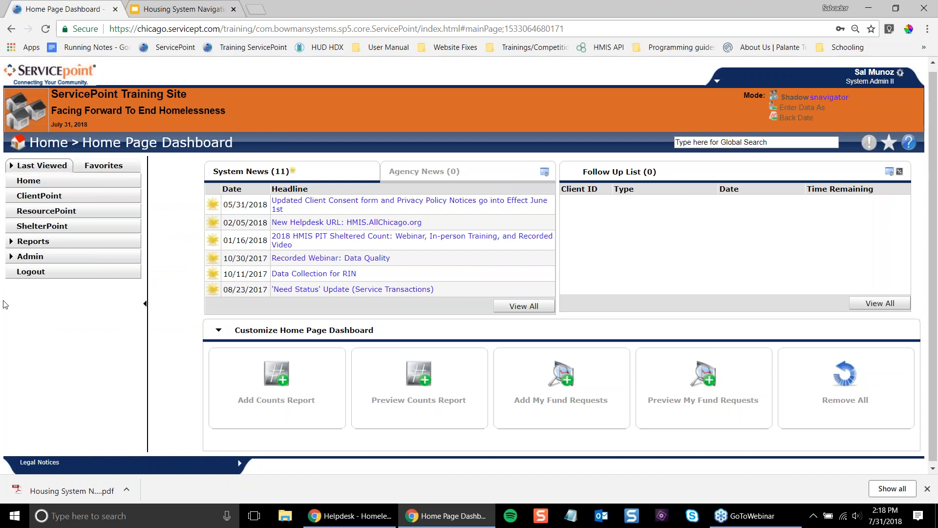
{"action": "triple_click", "coordinate": [292, 330]}
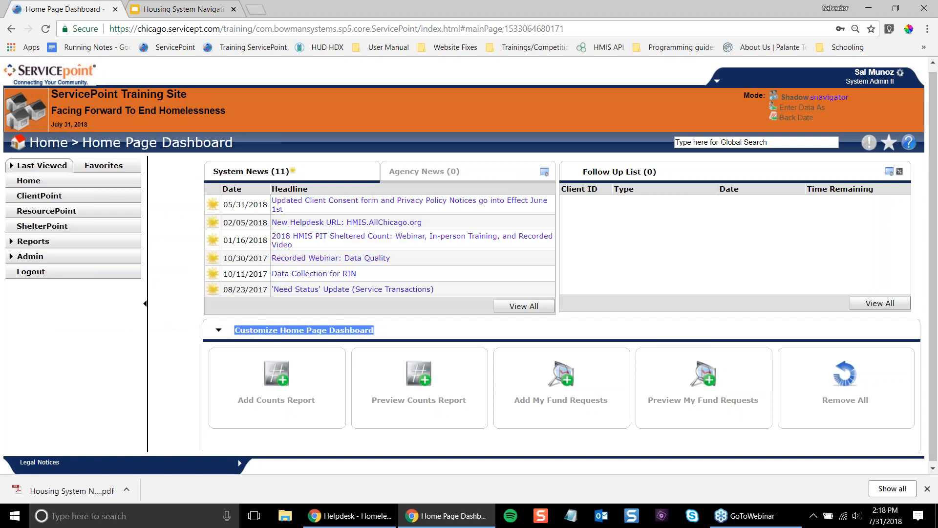
- Add a Counts Report tile and scroll to view the new empty dashlet
{"action": "left_click", "coordinate": [319, 394]}
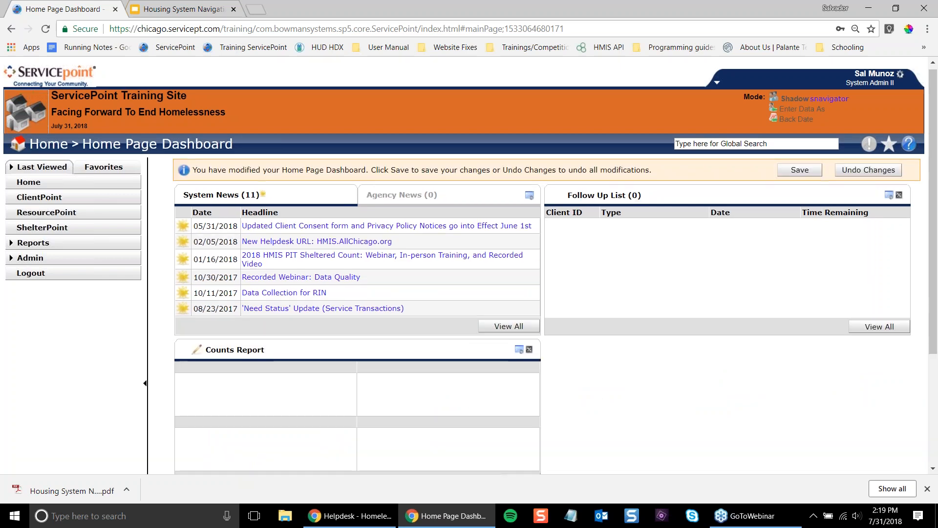
{"action": "scroll", "coordinate": [689, 257], "scroll_direction": "down", "scroll_amount": 2}
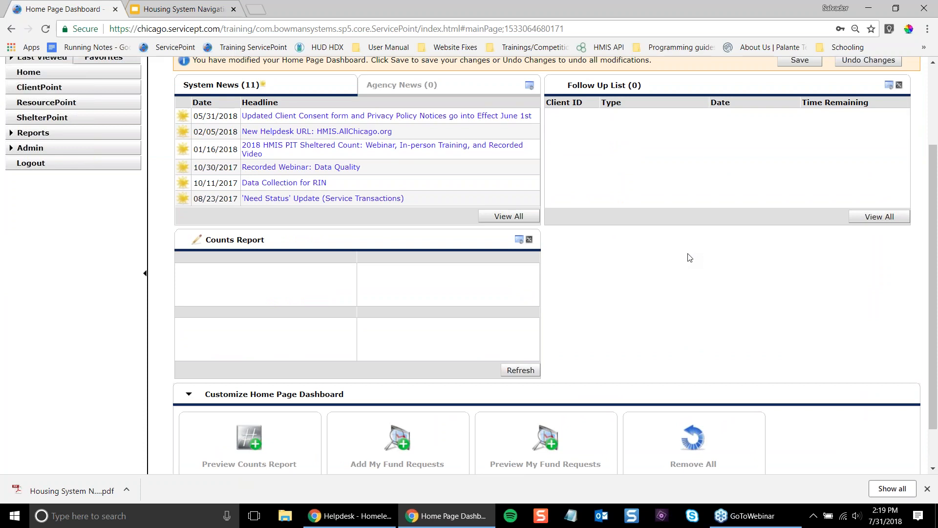
{"action": "scroll", "coordinate": [686, 257], "scroll_direction": "up", "scroll_amount": 2}
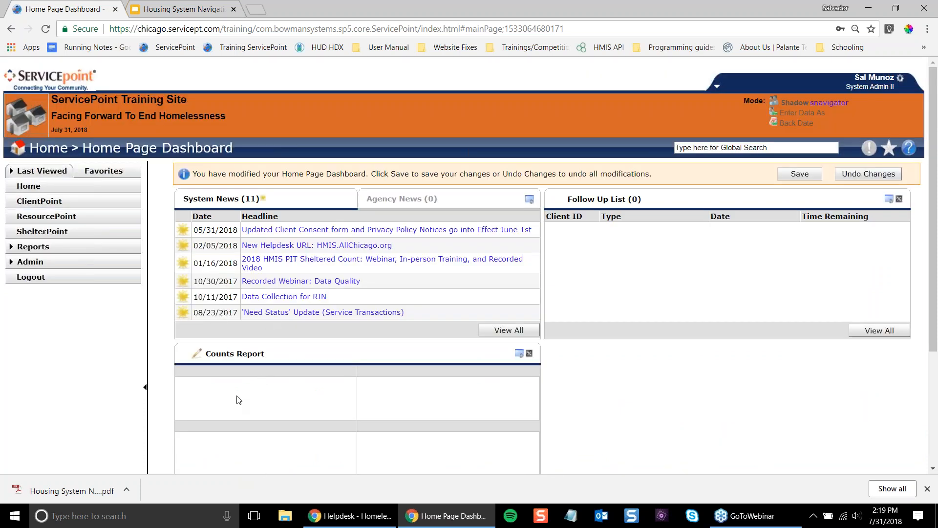
{"action": "scroll", "coordinate": [239, 399], "scroll_direction": "down", "scroll_amount": 2}
{"action": "left_click", "coordinate": [190, 388]}
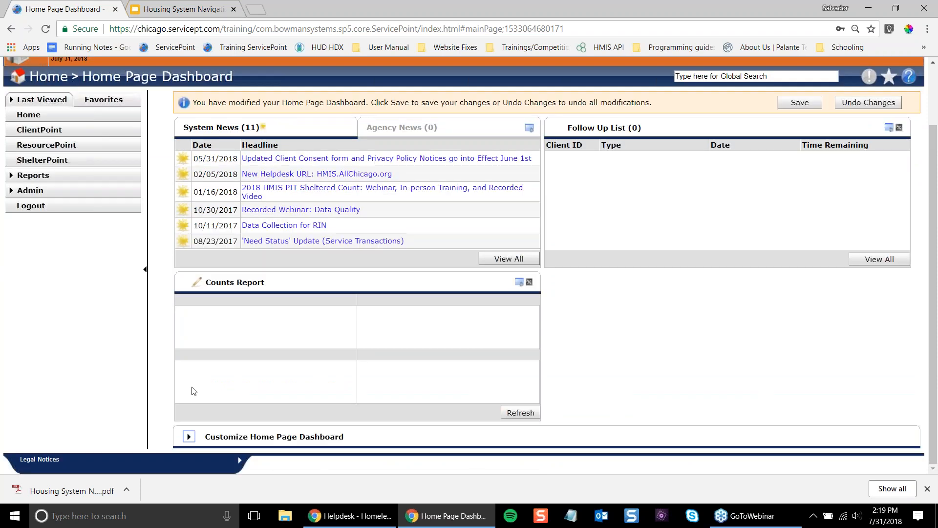
{"action": "scroll", "coordinate": [239, 380], "scroll_direction": "up", "scroll_amount": 2}
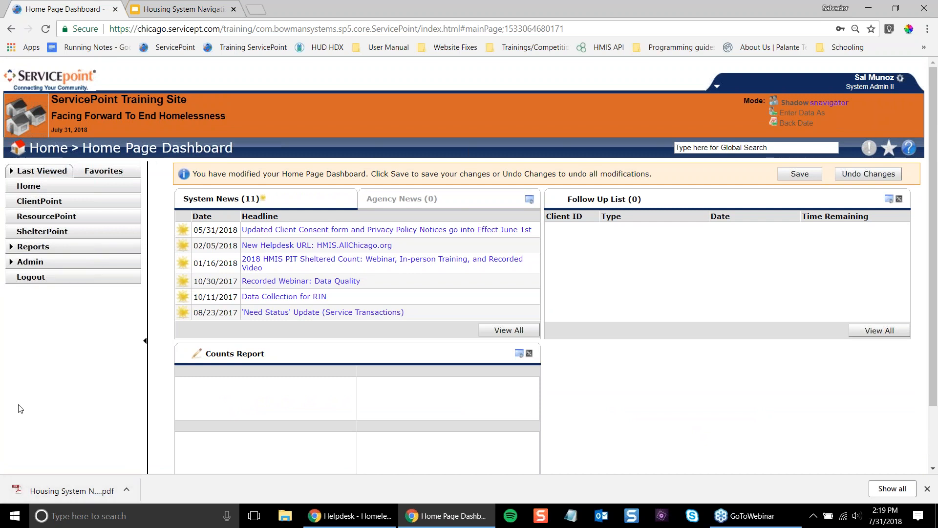
{"action": "left_click", "coordinate": [247, 356]}
{"action": "triple_click", "coordinate": [248, 357]}
{"action": "scroll", "coordinate": [138, 262], "scroll_direction": "down", "scroll_amount": 2}
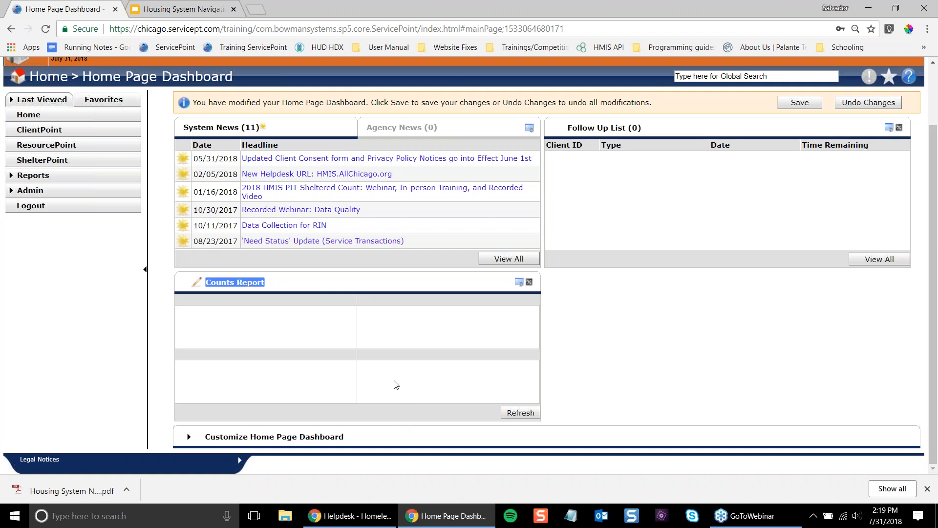
{"action": "left_click", "coordinate": [270, 297]}
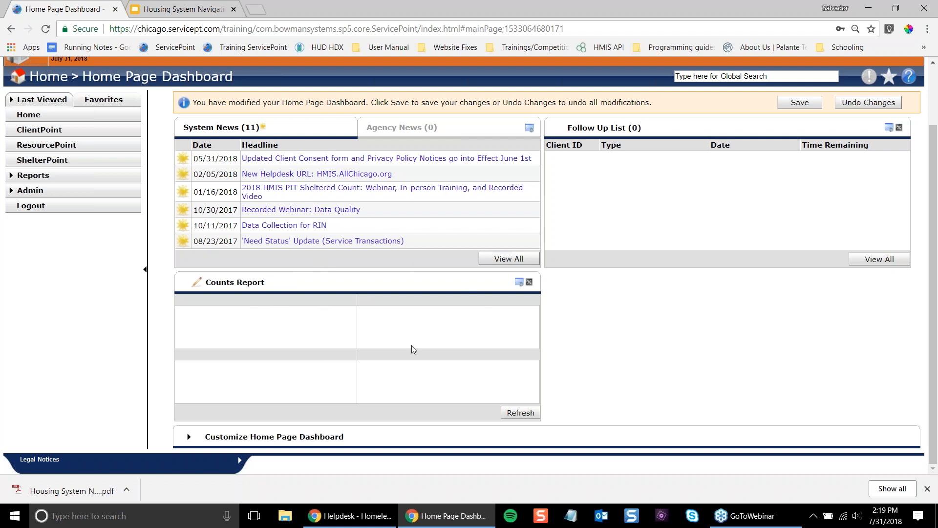
- In the Counts Report settings, choose the Incoming Referrals report over All Dates
{"action": "left_click", "coordinate": [197, 285]}
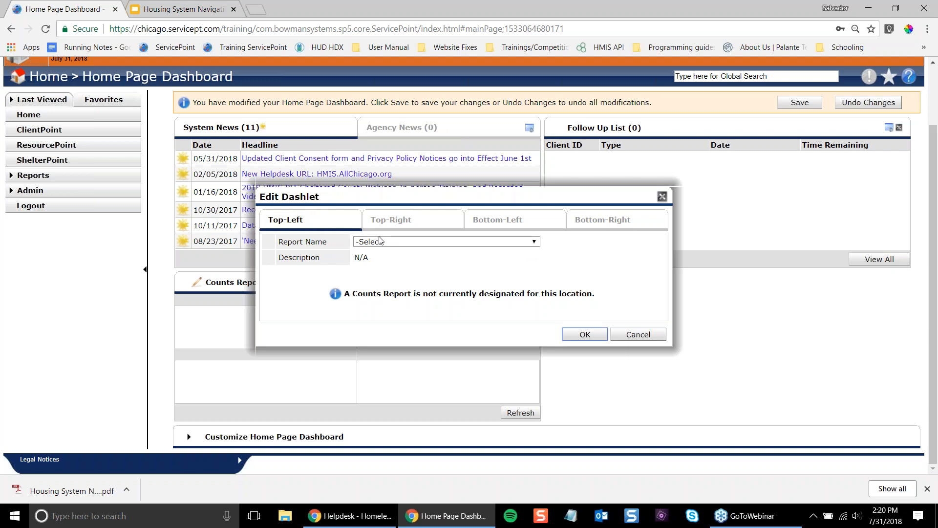
{"action": "left_click", "coordinate": [395, 244]}
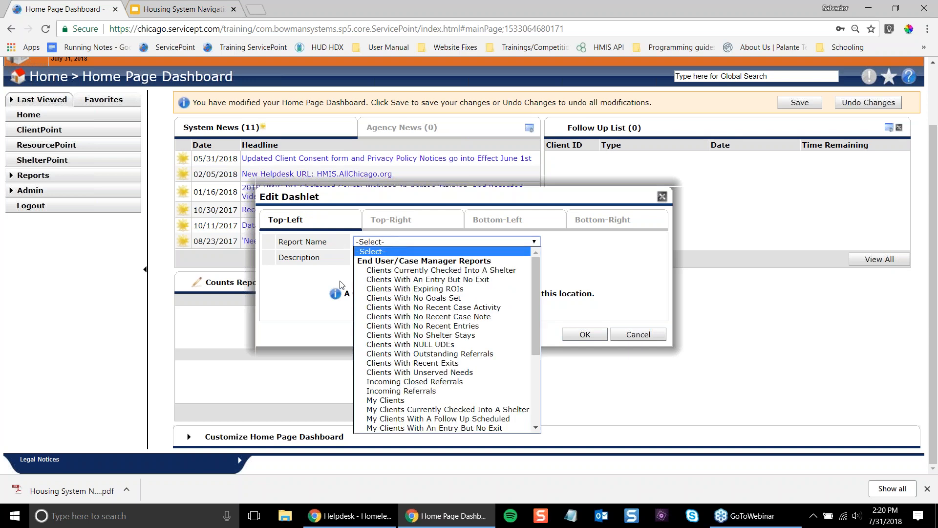
{"action": "left_click", "coordinate": [461, 391]}
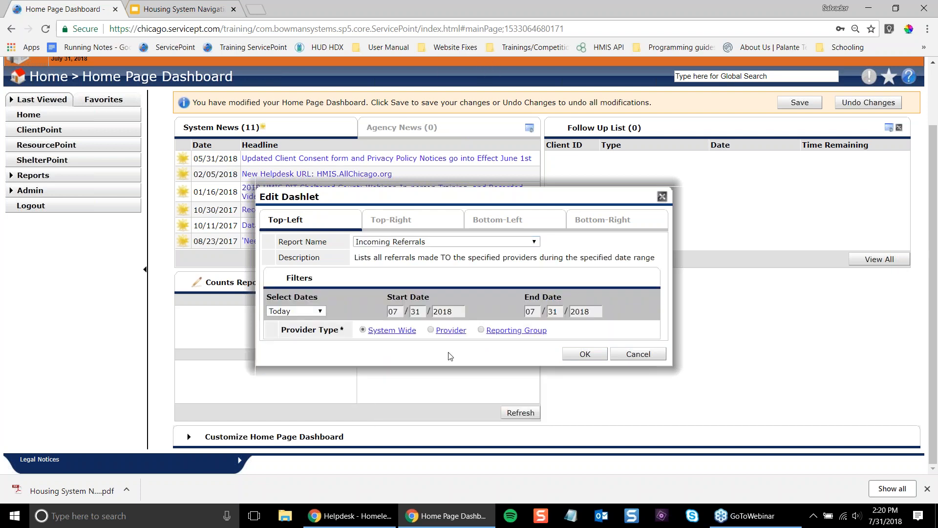
{"action": "left_click", "coordinate": [296, 311]}
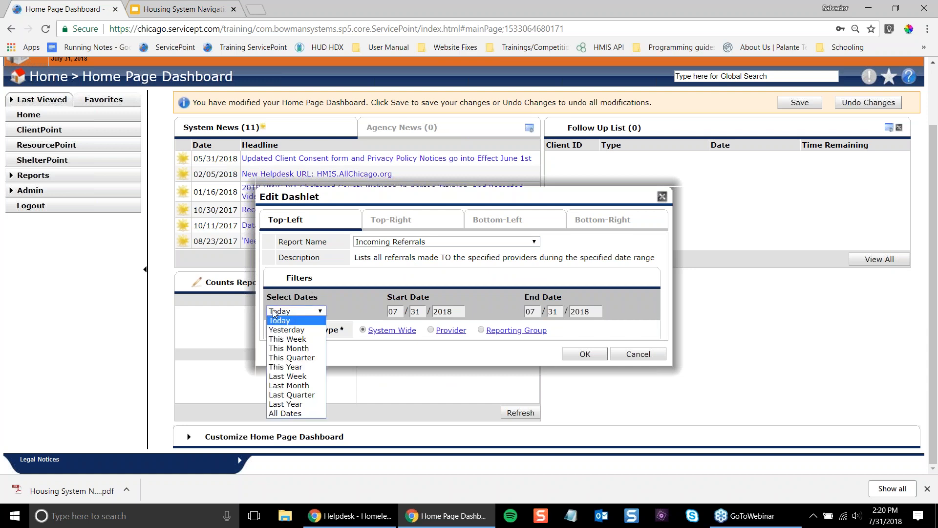
{"action": "left_click", "coordinate": [302, 414]}
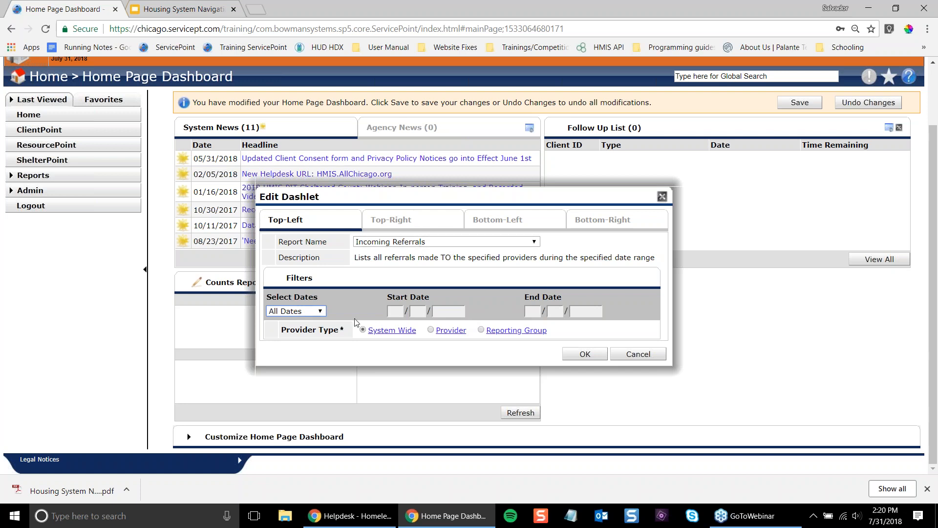
- Limit the report to the Housing System Navigation (1507) provider and apply, showing a count of 1
{"action": "left_click", "coordinate": [453, 331]}
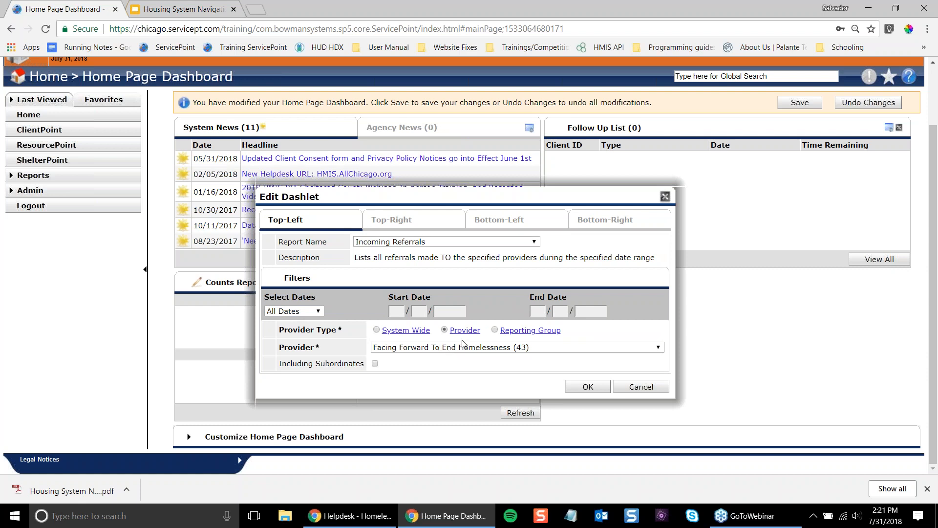
{"action": "left_click", "coordinate": [479, 349]}
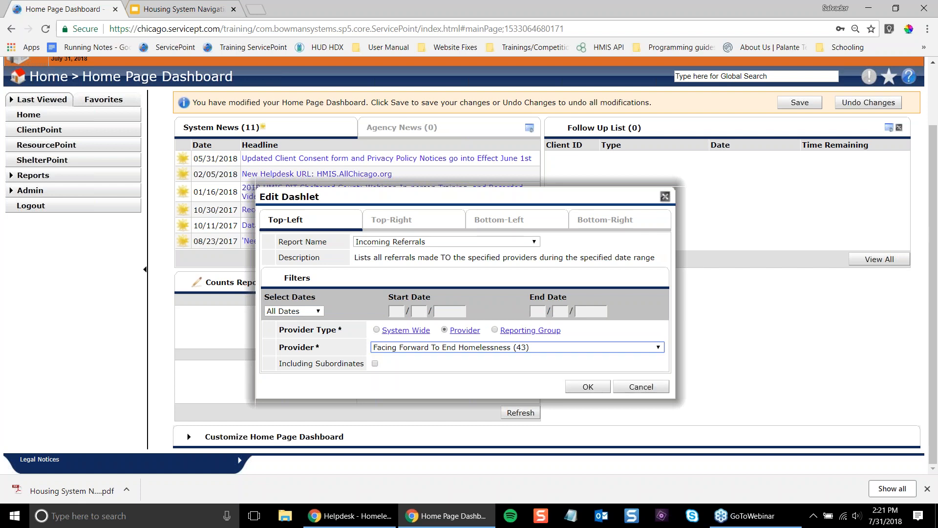
{"action": "left_click", "coordinate": [571, 386]}
{"action": "left_click", "coordinate": [374, 375]}
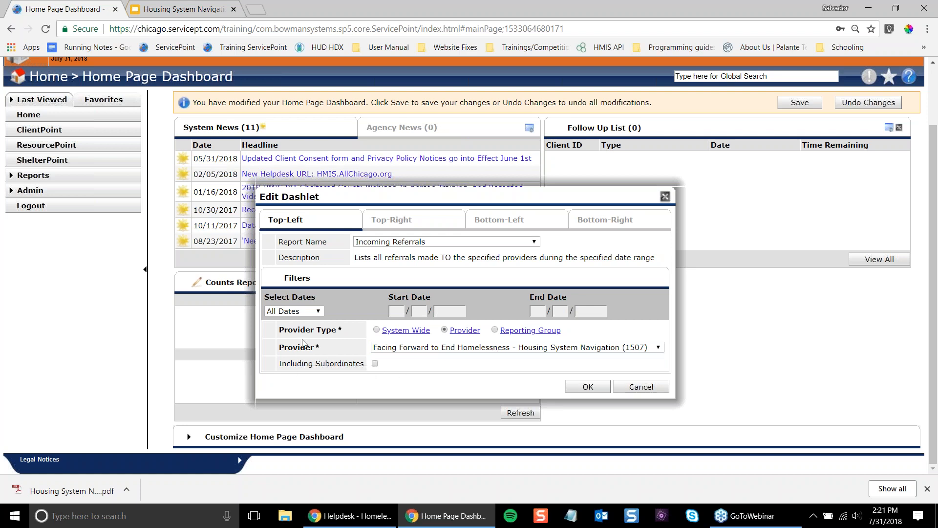
{"action": "left_click", "coordinate": [423, 350]}
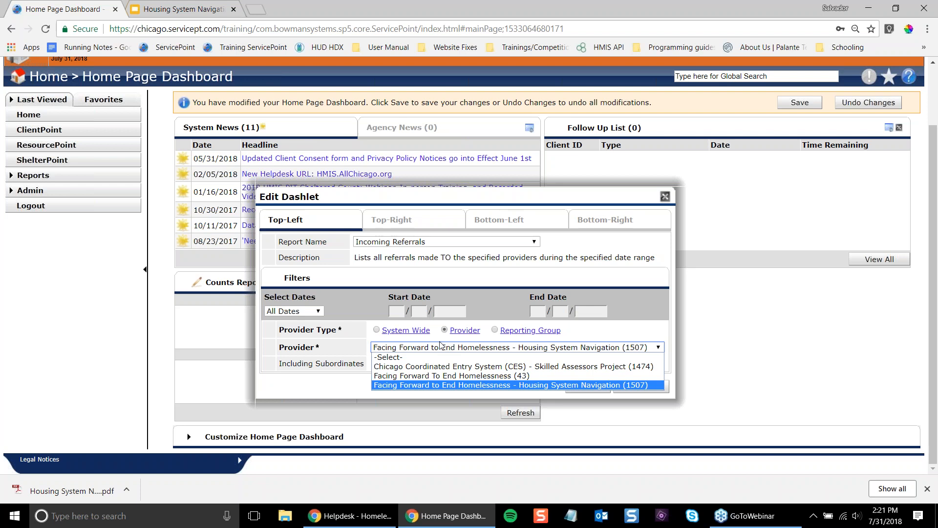
{"action": "left_click", "coordinate": [452, 385]}
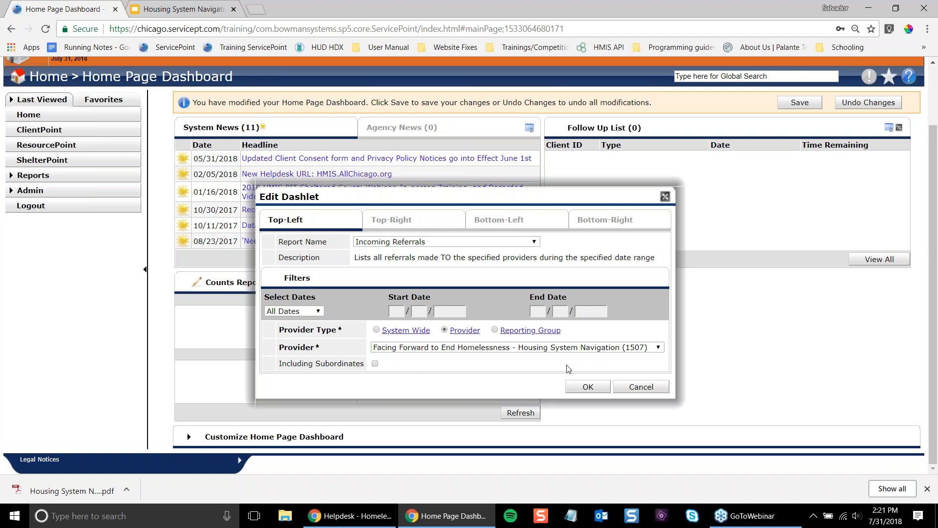
{"action": "left_click", "coordinate": [587, 386]}
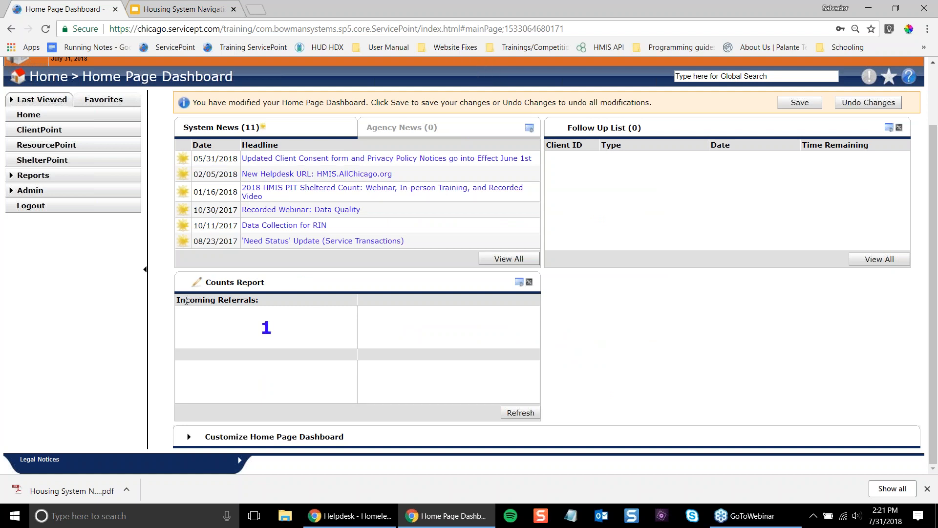
{"action": "left_click_drag", "start_coordinate": [187, 300], "coordinate": [257, 301]}
{"action": "left_click", "coordinate": [275, 307]}
{"action": "left_click", "coordinate": [221, 277]}
{"action": "left_click", "coordinate": [171, 266]}
- Configure the Top-Right slot: Clients With An Entry But No Exit, All Dates, provider 1507
{"action": "left_click", "coordinate": [197, 283]}
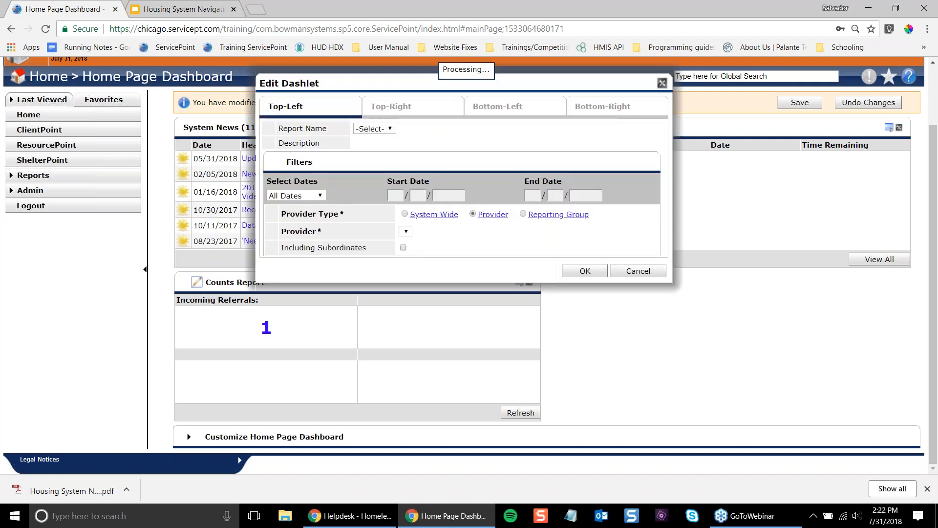
{"action": "left_click", "coordinate": [414, 113]}
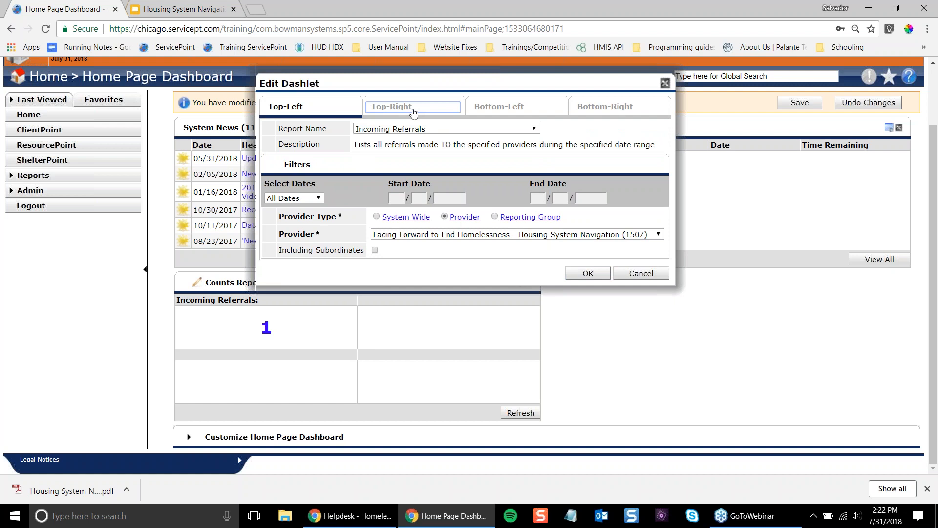
{"action": "left_click", "coordinate": [410, 129]}
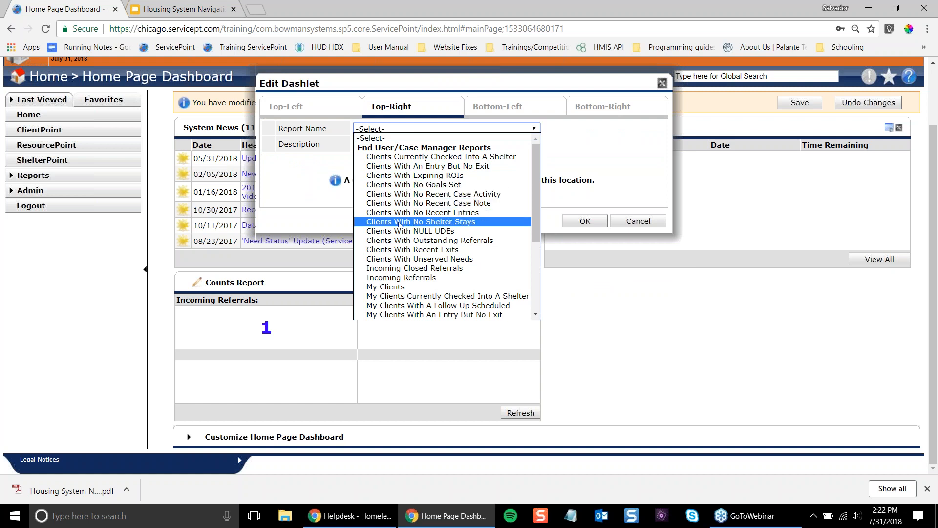
{"action": "left_click", "coordinate": [430, 166]}
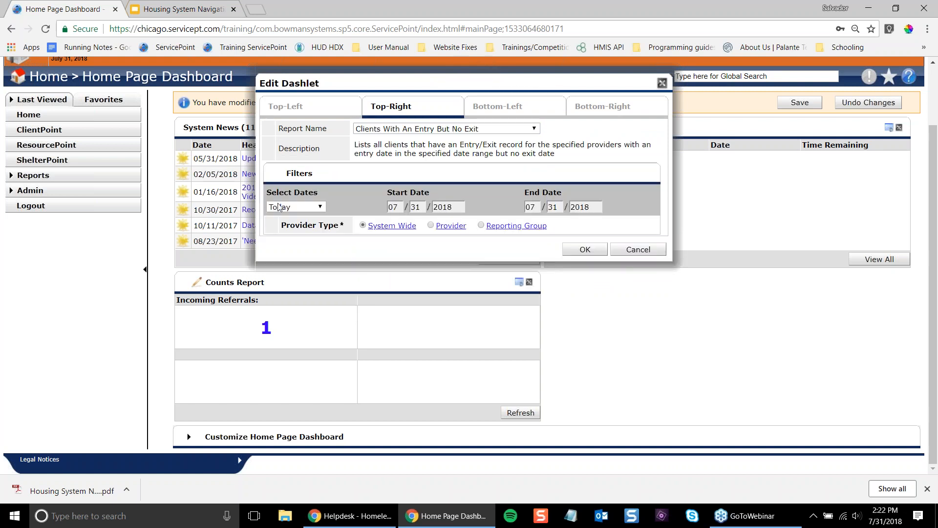
{"action": "left_click", "coordinate": [295, 207]}
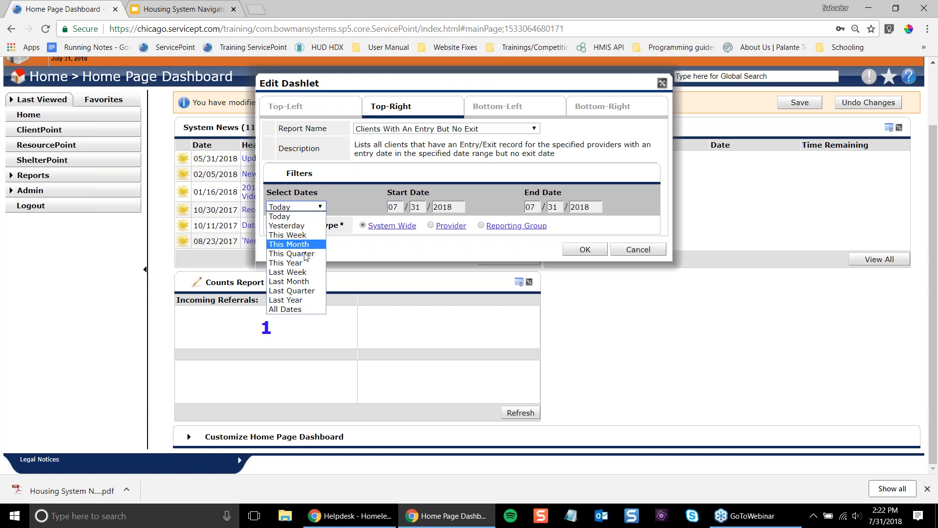
{"action": "left_click", "coordinate": [297, 308]}
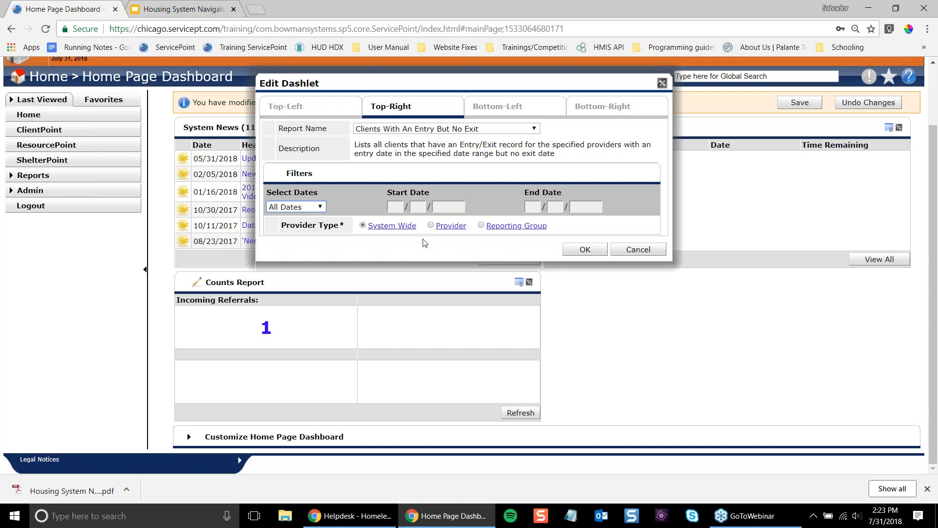
{"action": "left_click", "coordinate": [447, 227]}
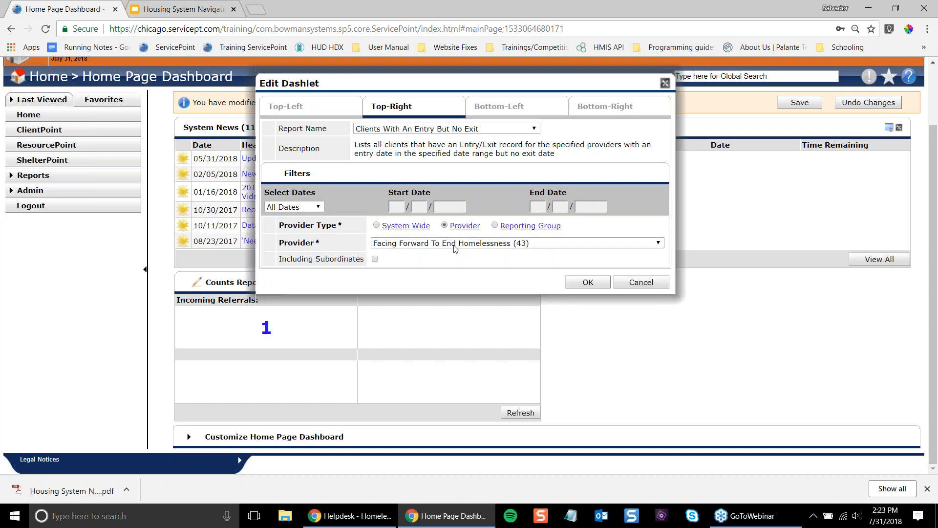
{"action": "left_click", "coordinate": [438, 246]}
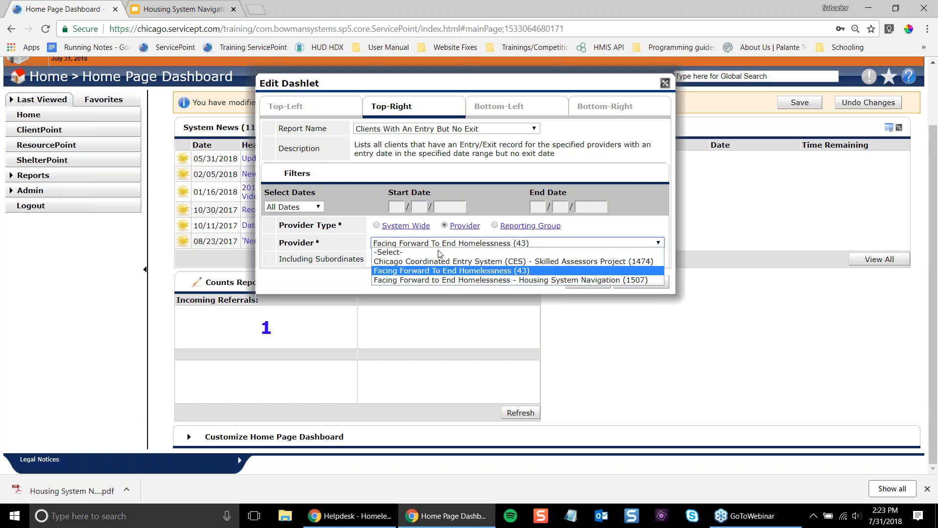
{"action": "left_click", "coordinate": [469, 280]}
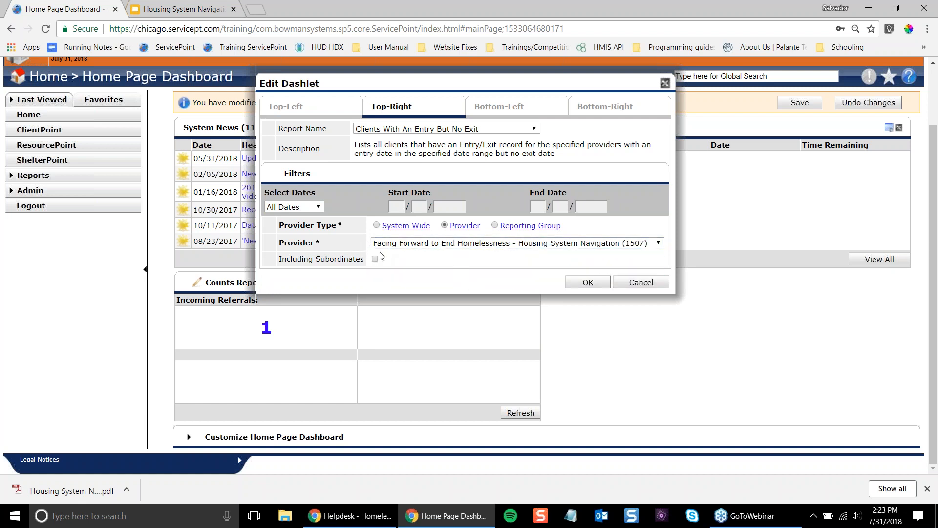
{"action": "left_click", "coordinate": [588, 282]}
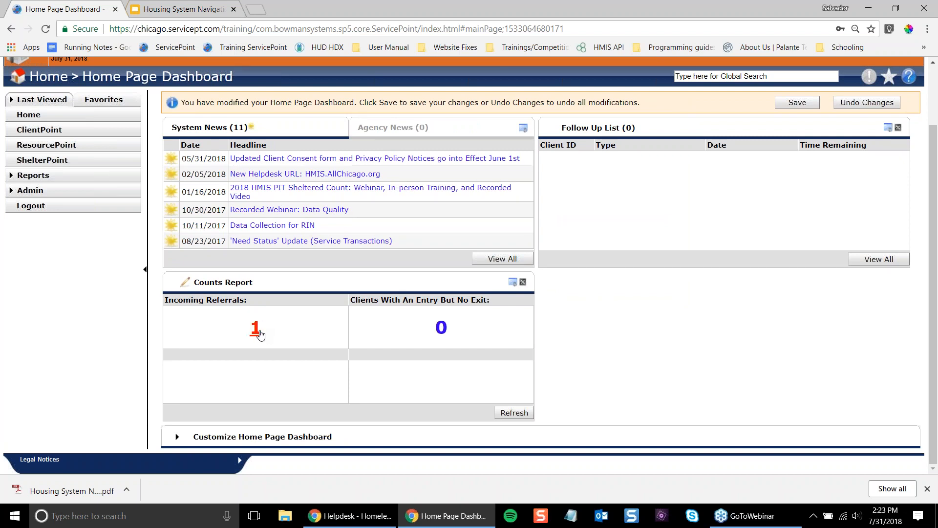
- Check the 0 Clients With An Entry But No Exit count, then open the Incoming Referrals count details
{"action": "left_click_drag", "start_coordinate": [450, 341], "coordinate": [295, 330]}
{"action": "left_click", "coordinate": [296, 329]}
{"action": "left_click", "coordinate": [257, 328]}
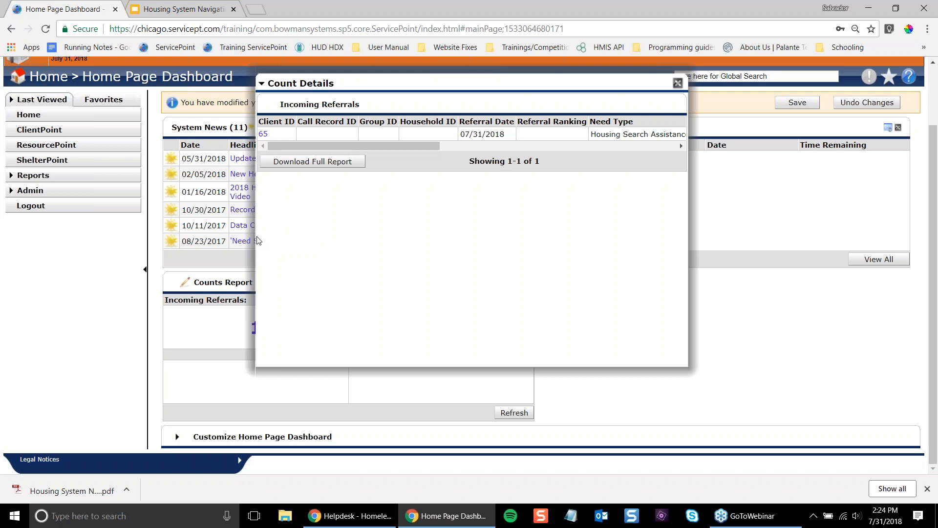
- Read the referral's Need Type, Housing Search Assistance, and its Referred By CES Skilled Assessors Project
{"action": "double_click", "coordinate": [271, 122]}
{"action": "left_click_drag", "start_coordinate": [283, 122], "coordinate": [443, 121]}
{"action": "left_click", "coordinate": [442, 121]}
{"action": "left_click_drag", "start_coordinate": [412, 146], "coordinate": [374, 145]}
{"action": "left_click_drag", "start_coordinate": [294, 145], "coordinate": [413, 140]}
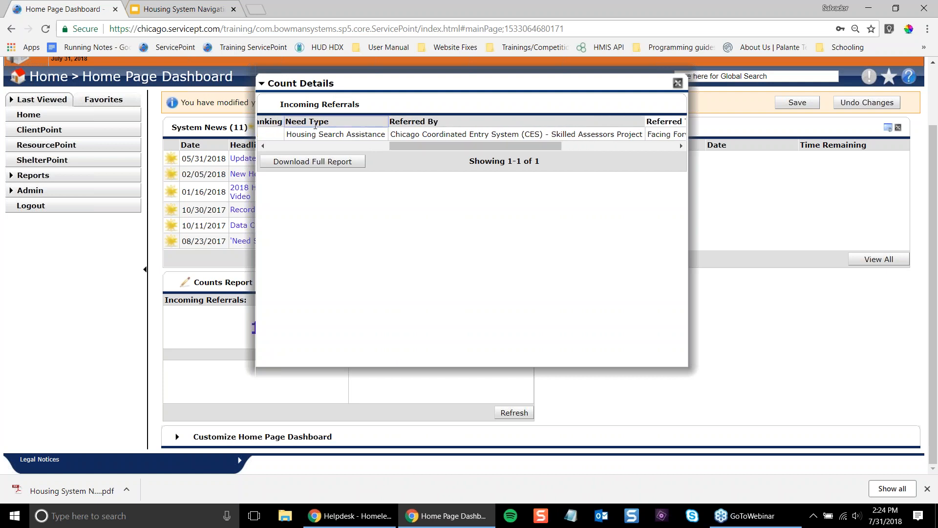
{"action": "left_click_drag", "start_coordinate": [286, 135], "coordinate": [385, 135]}
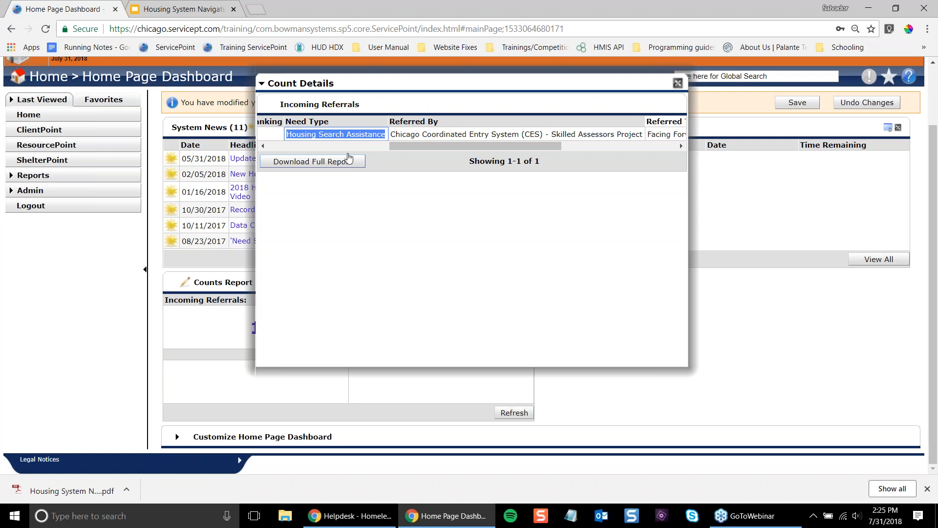
{"action": "left_click", "coordinate": [348, 134]}
{"action": "triple_click", "coordinate": [314, 133]}
{"action": "left_click_drag", "start_coordinate": [439, 146], "coordinate": [475, 142]}
{"action": "left_click_drag", "start_coordinate": [299, 135], "coordinate": [531, 144]}
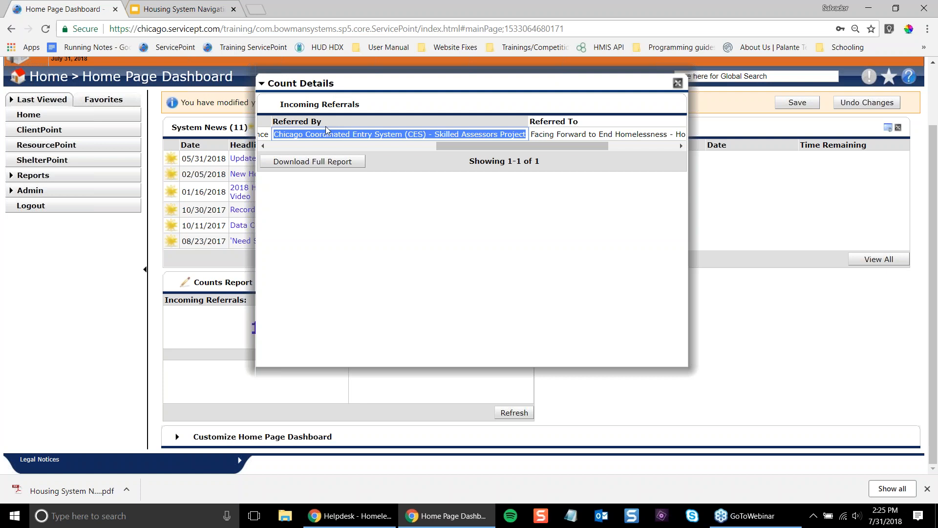
{"action": "mouse_move", "coordinate": [465, 146]}
{"action": "left_mouse_down"}
{"action": "mouse_move", "coordinate": [545, 144]}
{"action": "mouse_move", "coordinate": [479, 162]}
{"action": "mouse_move", "coordinate": [540, 163]}
{"action": "mouse_move", "coordinate": [478, 148]}
{"action": "left_mouse_up"}
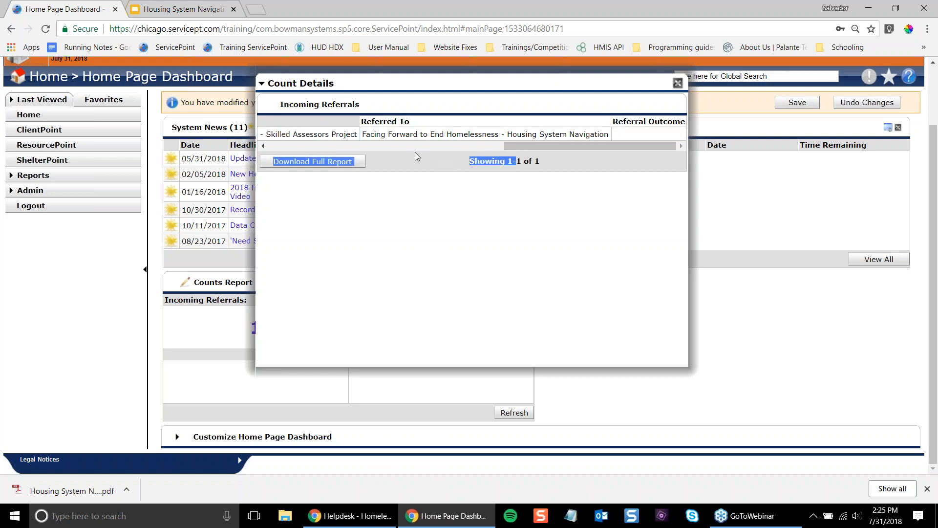
{"action": "double_click", "coordinate": [437, 133]}
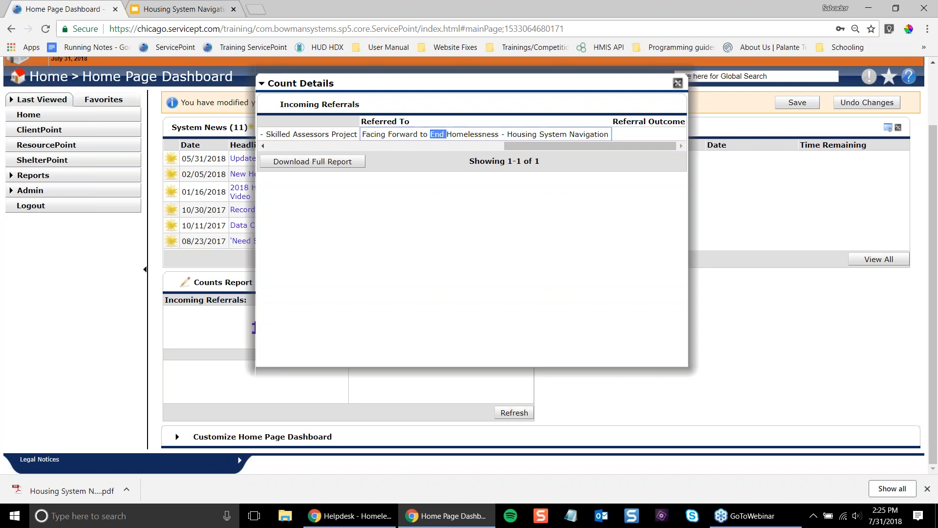
{"action": "double_click", "coordinate": [396, 122]}
{"action": "left_click_drag", "start_coordinate": [396, 122], "coordinate": [421, 131]}
{"action": "left_click", "coordinate": [423, 131]}
{"action": "left_click_drag", "start_coordinate": [590, 147], "coordinate": [616, 149]}
{"action": "left_click_drag", "start_coordinate": [548, 147], "coordinate": [287, 132]}
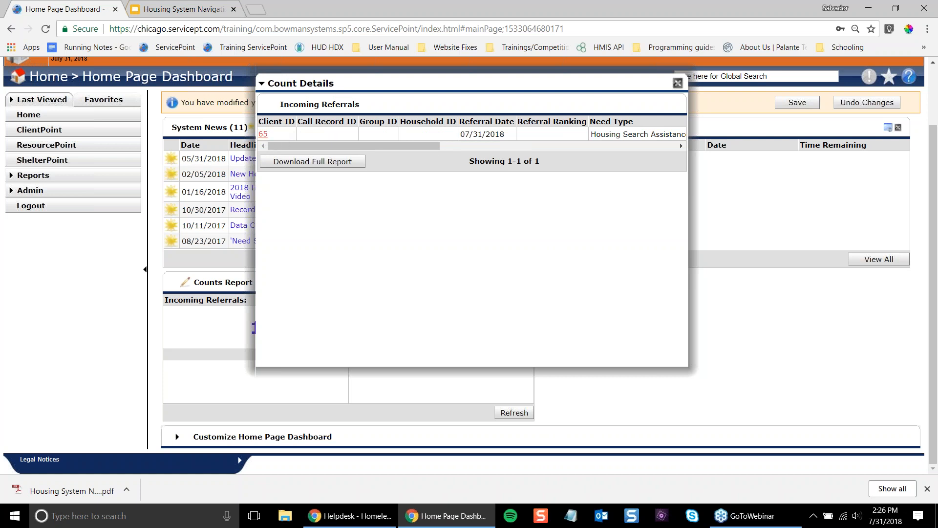
- Open the referred client's profile and review its CES Skilled Assessors Entry/Exit and empty ROI section
{"action": "left_click", "coordinate": [263, 134]}
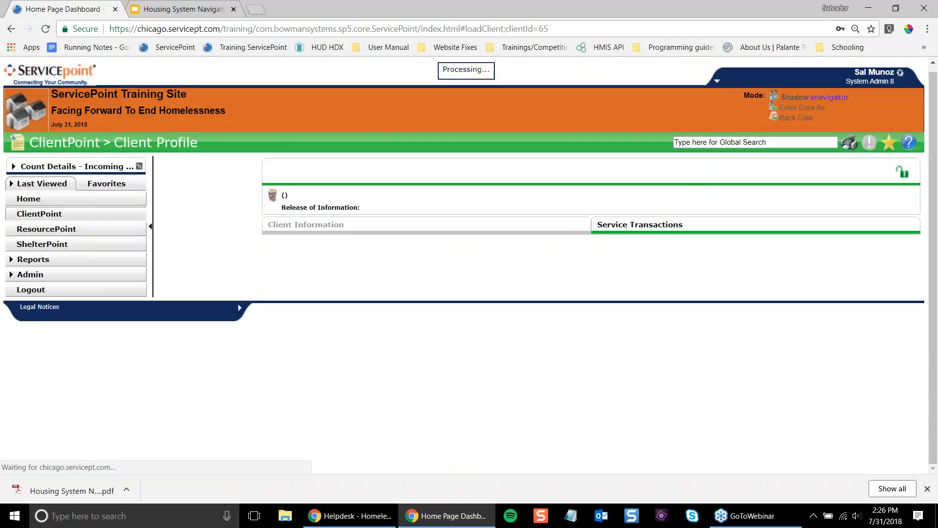
{"action": "scroll", "coordinate": [265, 137], "scroll_direction": "down", "scroll_amount": 2}
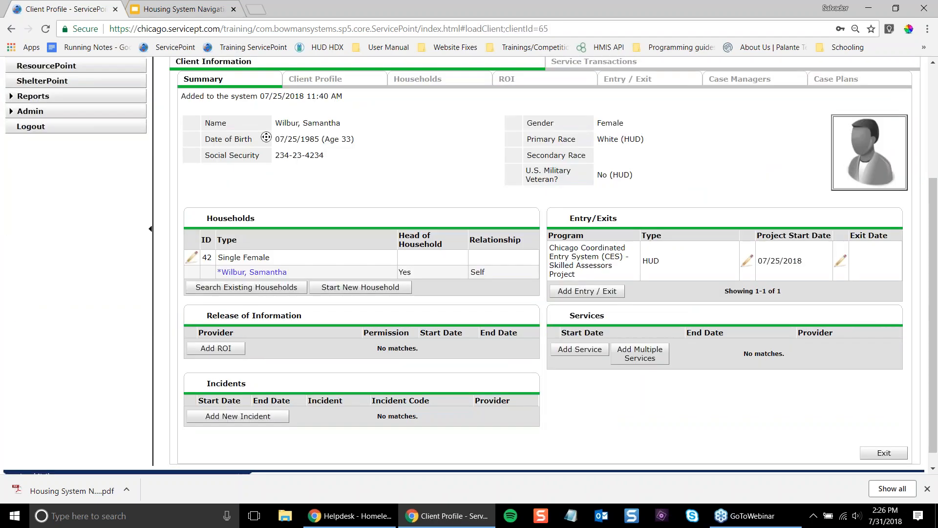
{"action": "scroll", "coordinate": [459, 252], "scroll_direction": "up", "scroll_amount": 2}
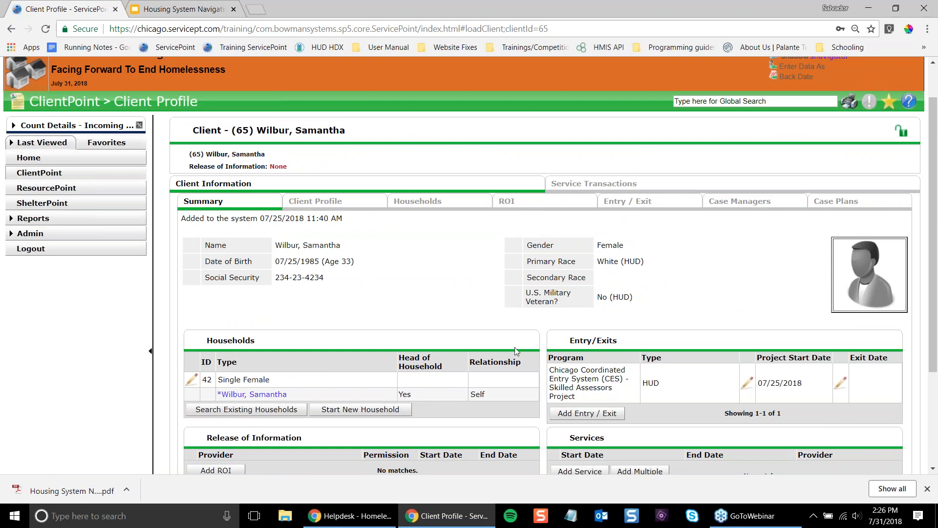
{"action": "left_click_drag", "start_coordinate": [649, 281], "coordinate": [731, 376]}
{"action": "left_click", "coordinate": [732, 375]}
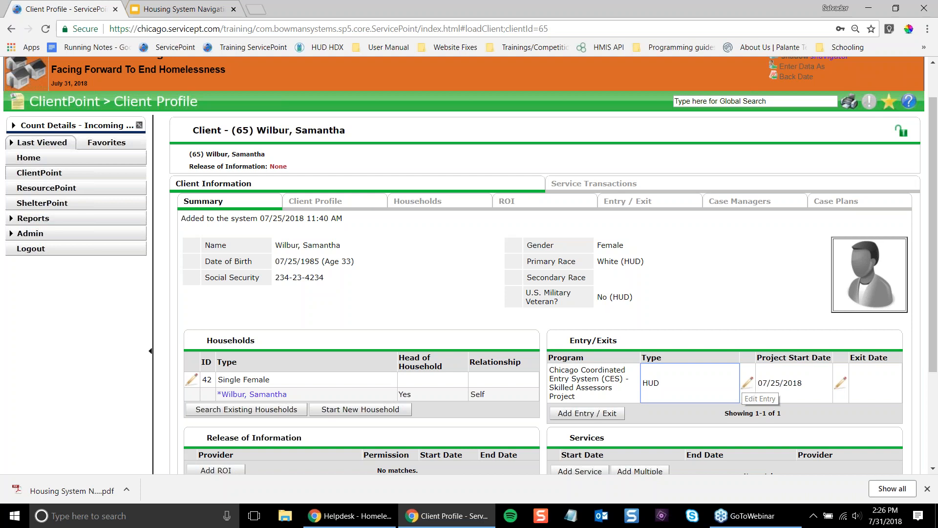
{"action": "left_click_drag", "start_coordinate": [553, 370], "coordinate": [620, 393]}
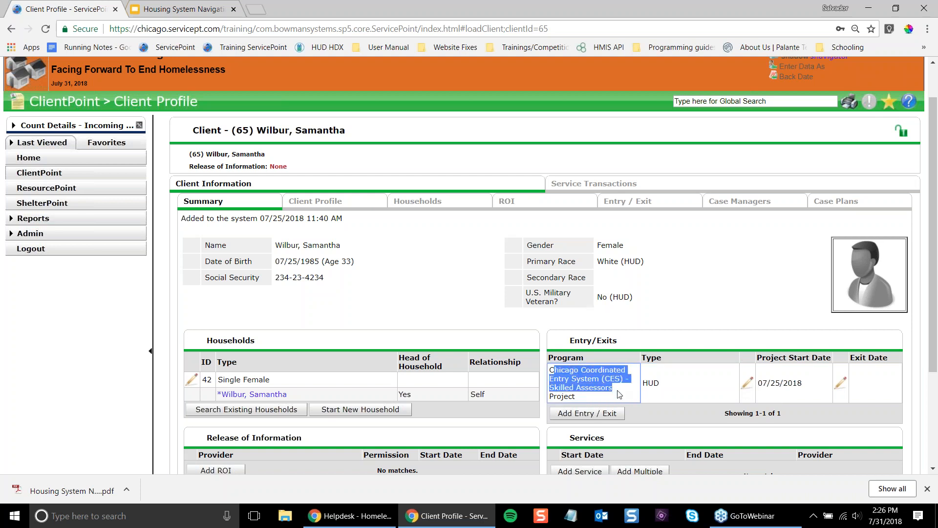
{"action": "left_click", "coordinate": [571, 394]}
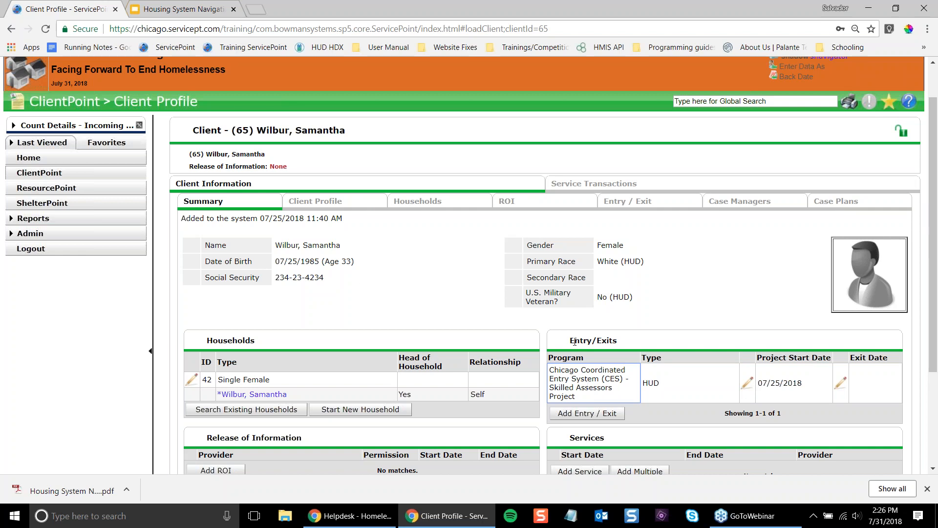
{"action": "scroll", "coordinate": [575, 342], "scroll_direction": "down", "scroll_amount": 1}
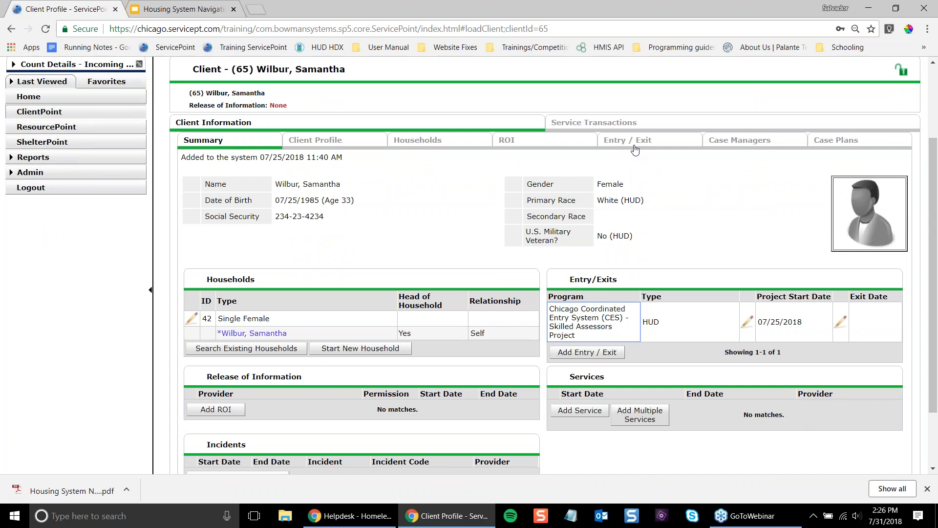
{"action": "left_click_drag", "start_coordinate": [678, 153], "coordinate": [605, 149]}
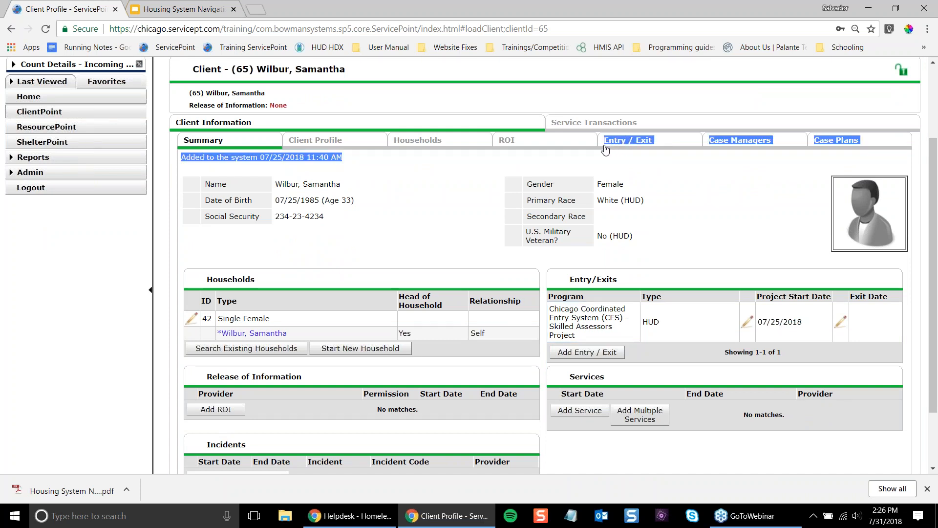
{"action": "left_click", "coordinate": [623, 272]}
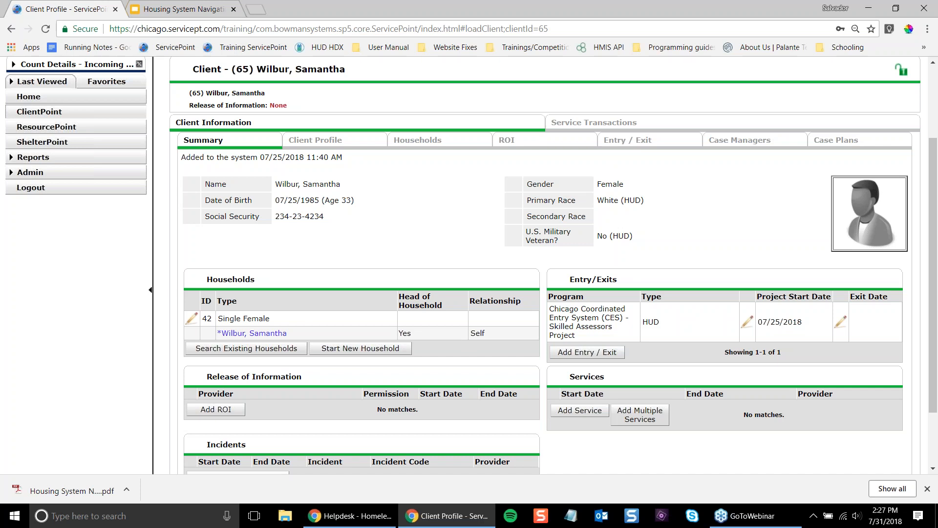
- Review the Entry / Exit tab's CES Skilled Assessors (1474) entry started 07/25/2018, zoomed to 110%
{"action": "left_click", "coordinate": [627, 141]}
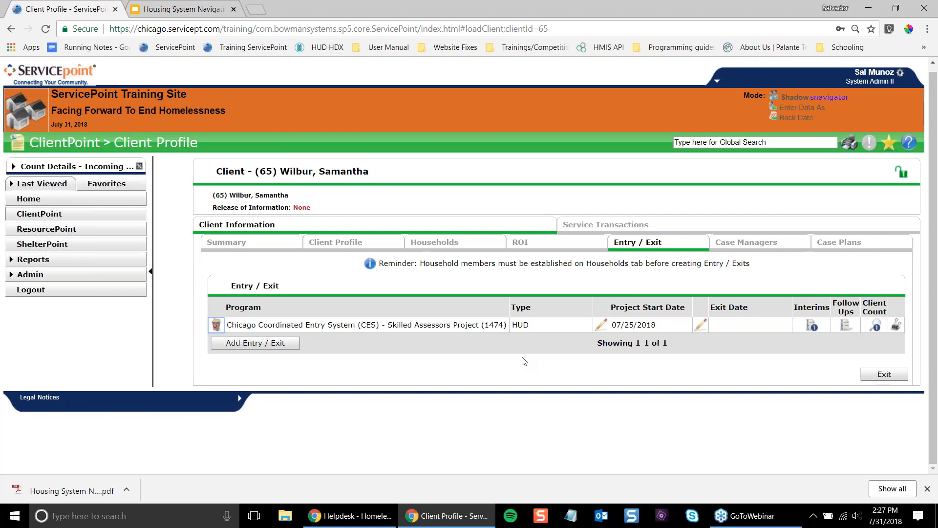
{"action": "left_click_drag", "start_coordinate": [247, 324], "coordinate": [324, 316]}
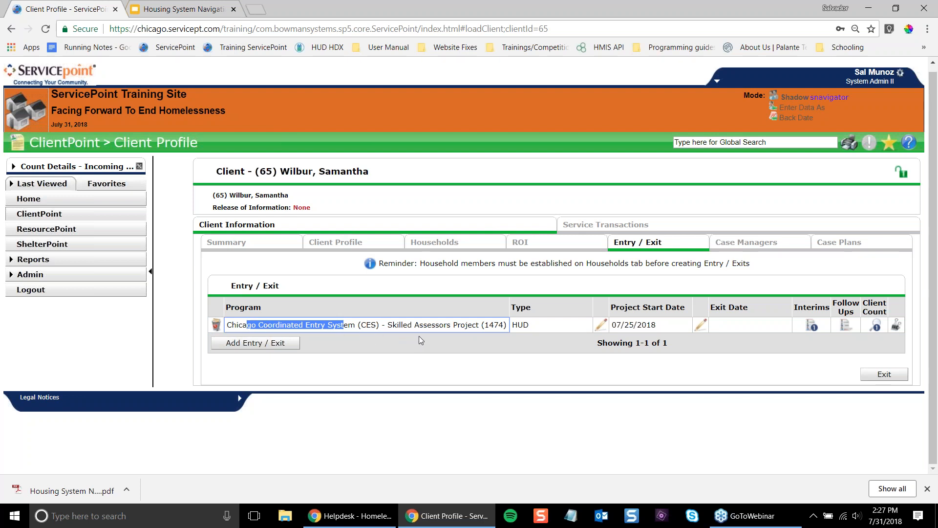
{"action": "left_click_drag", "start_coordinate": [484, 324], "coordinate": [502, 345]}
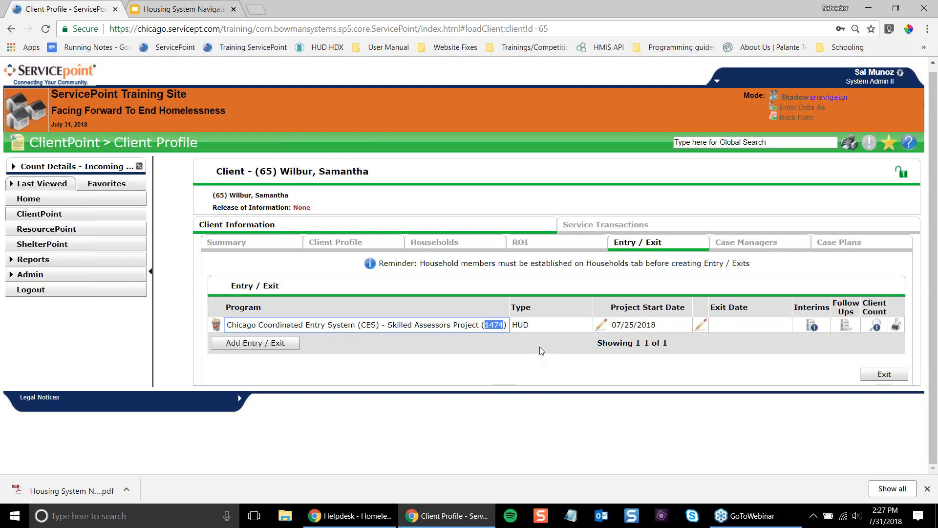
{"action": "left_click", "coordinate": [625, 338]}
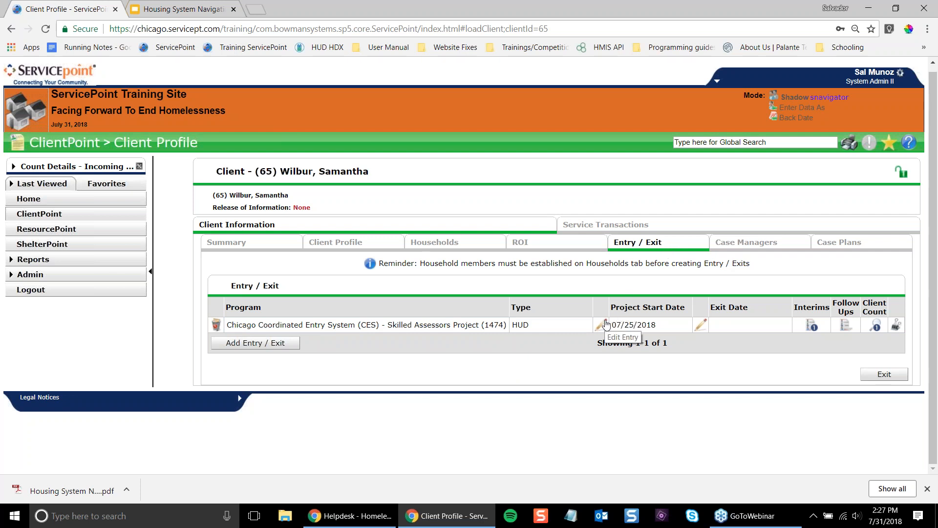
{"action": "left_click_drag", "start_coordinate": [627, 308], "coordinate": [636, 325]}
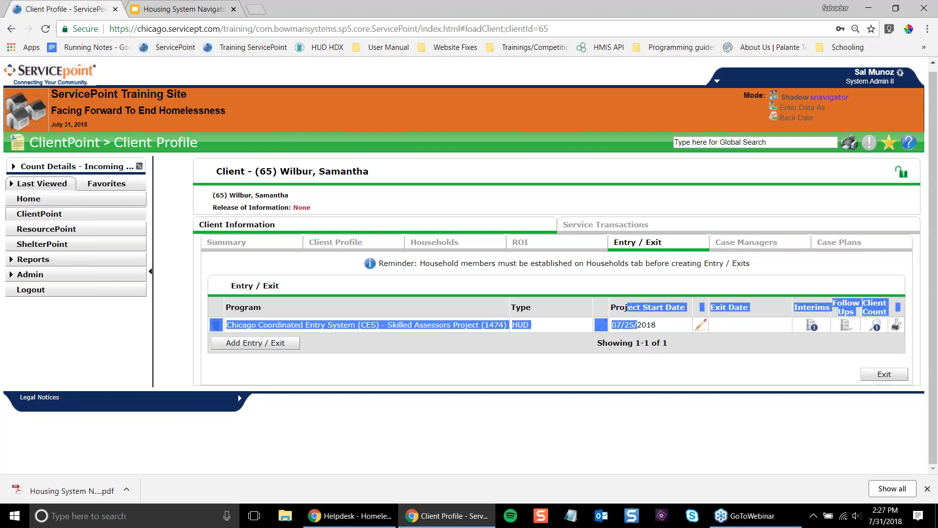
{"action": "left_click", "coordinate": [635, 325]}
{"action": "triple_click", "coordinate": [617, 307]}
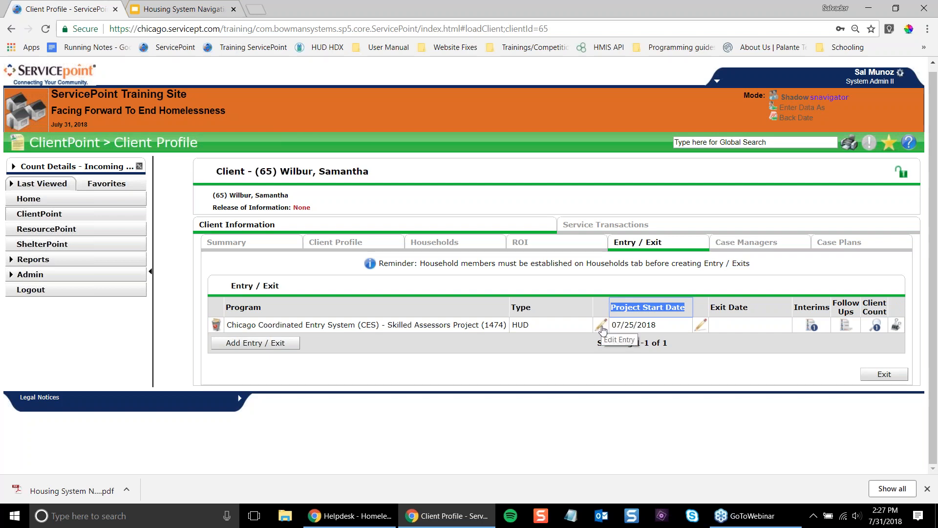
{"action": "key", "text": "ctrl+plus"}
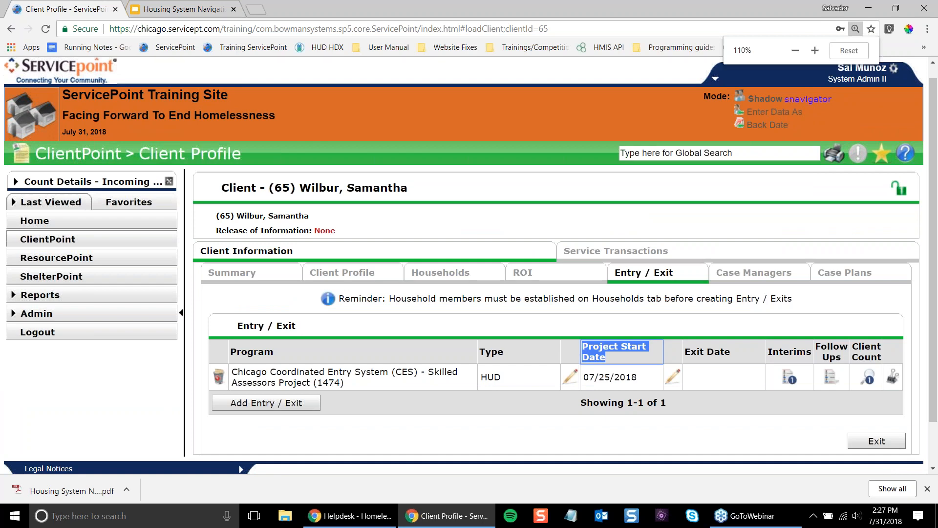
{"action": "scroll", "coordinate": [570, 376], "scroll_direction": "down", "scroll_amount": 1}
- Open the entry's project start data, note no household members are associated, and continue
{"action": "left_click", "coordinate": [570, 325]}
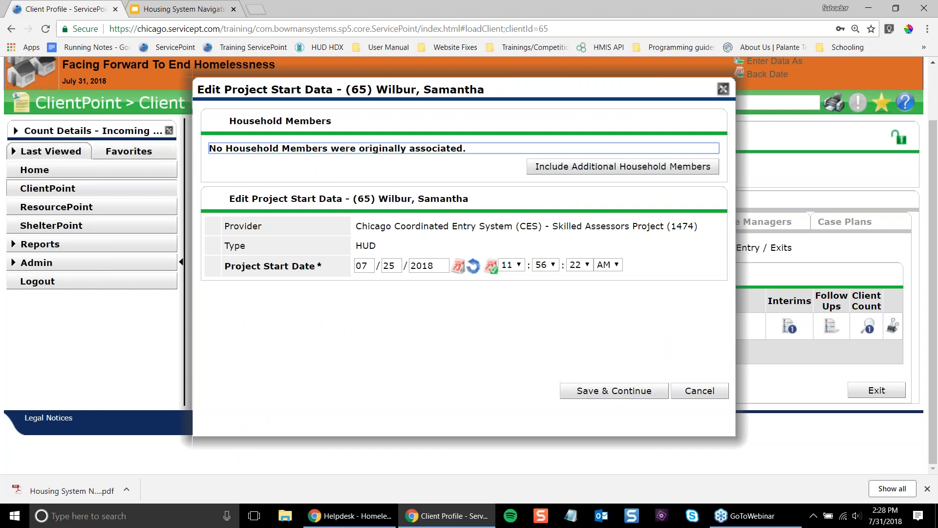
{"action": "left_click_drag", "start_coordinate": [272, 148], "coordinate": [444, 148]}
{"action": "left_click", "coordinate": [338, 152]}
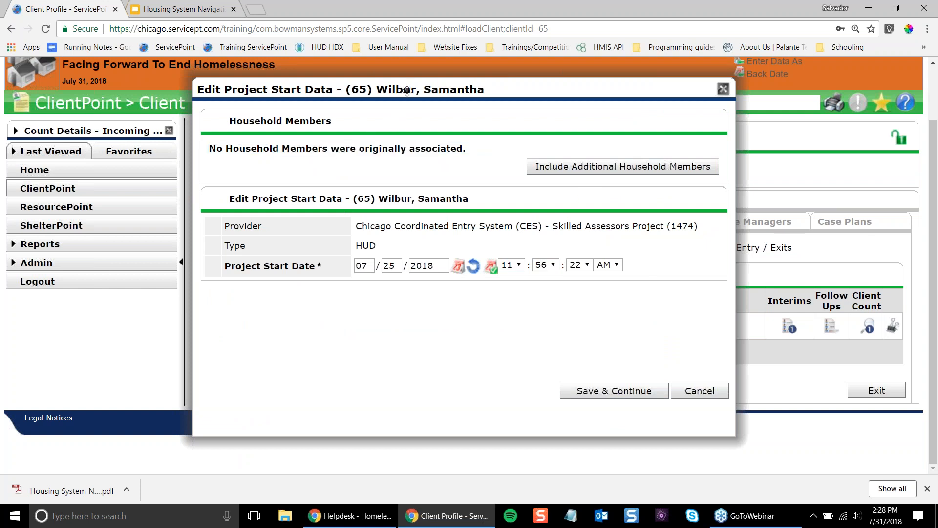
{"action": "left_click", "coordinate": [610, 391]}
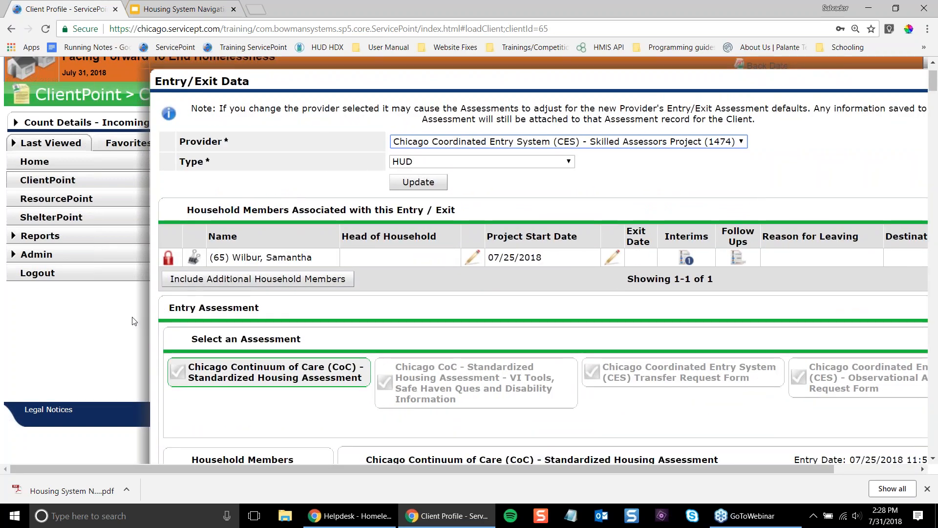
- Dismiss the downloads bar and read through the Standardized Housing Assessment's instructions
{"action": "scroll", "coordinate": [132, 320], "scroll_direction": "down", "scroll_amount": 3}
{"action": "left_click_drag", "start_coordinate": [304, 470], "coordinate": [374, 471]}
{"action": "left_click", "coordinate": [926, 488]}
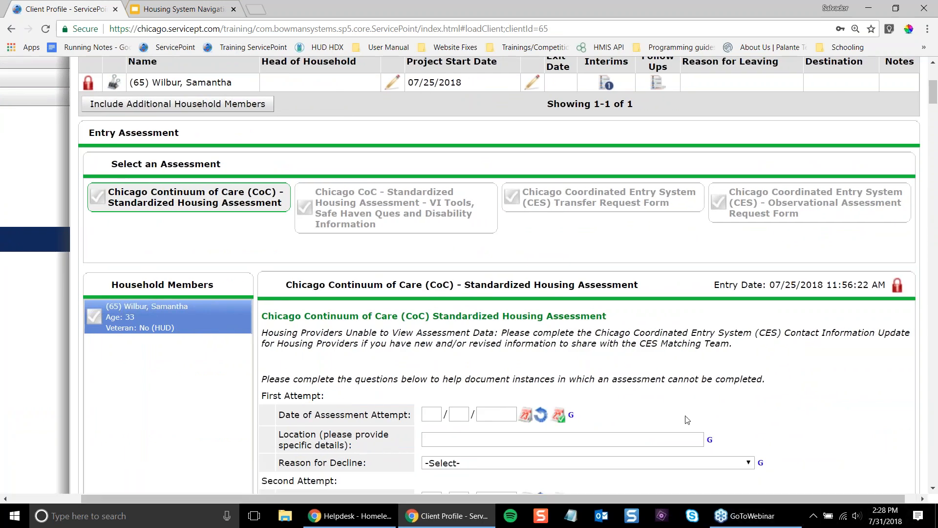
{"action": "scroll", "coordinate": [651, 396], "scroll_direction": "down", "scroll_amount": 7}
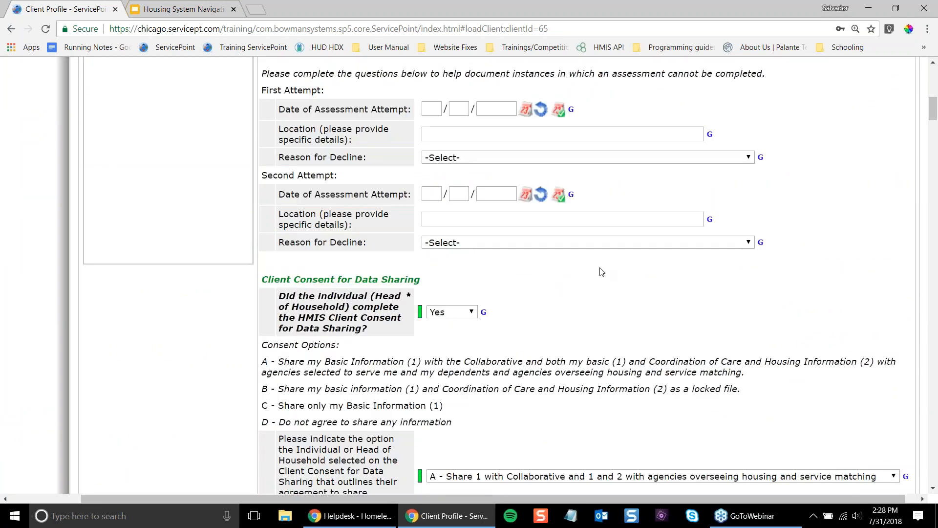
{"action": "scroll", "coordinate": [601, 270], "scroll_direction": "up", "scroll_amount": 6}
{"action": "scroll", "coordinate": [142, 263], "scroll_direction": "up", "scroll_amount": 2}
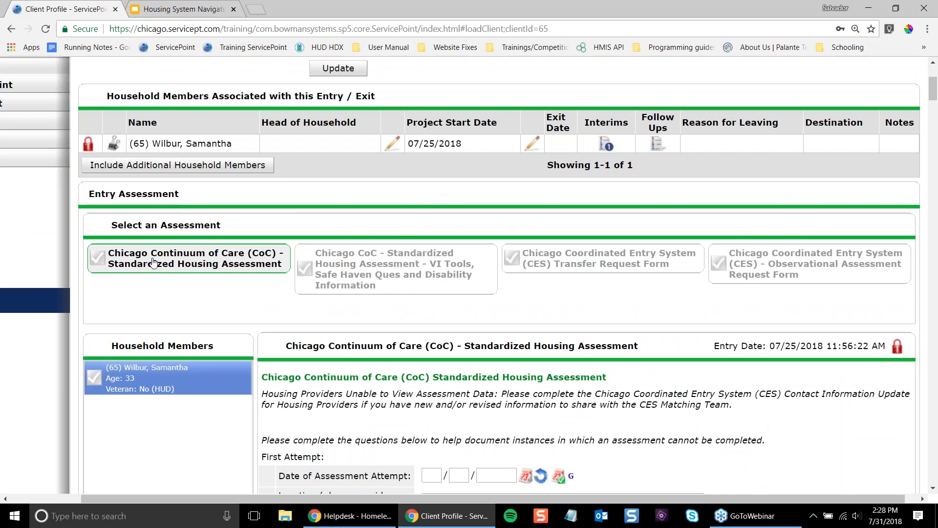
{"action": "scroll", "coordinate": [423, 355], "scroll_direction": "down", "scroll_amount": 1}
{"action": "scroll", "coordinate": [423, 355], "scroll_direction": "down", "scroll_amount": 6}
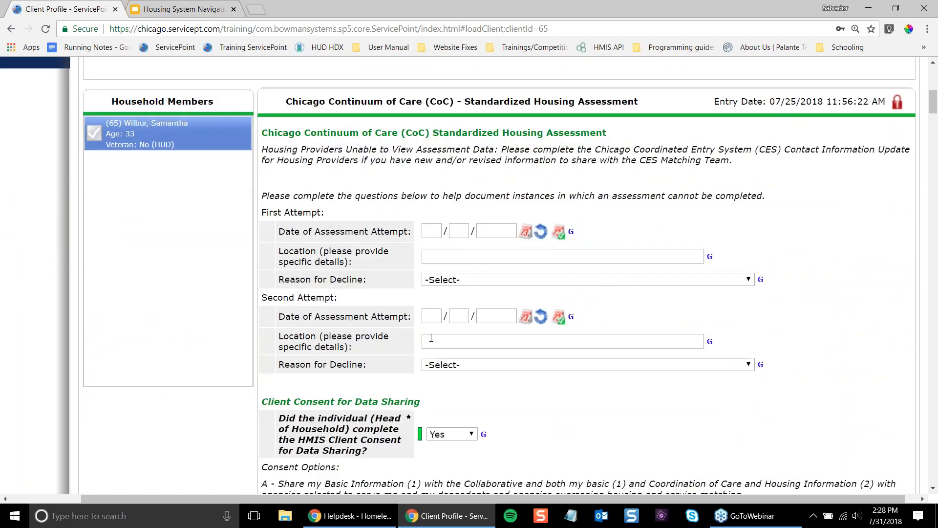
{"action": "scroll", "coordinate": [430, 340], "scroll_direction": "down", "scroll_amount": 2}
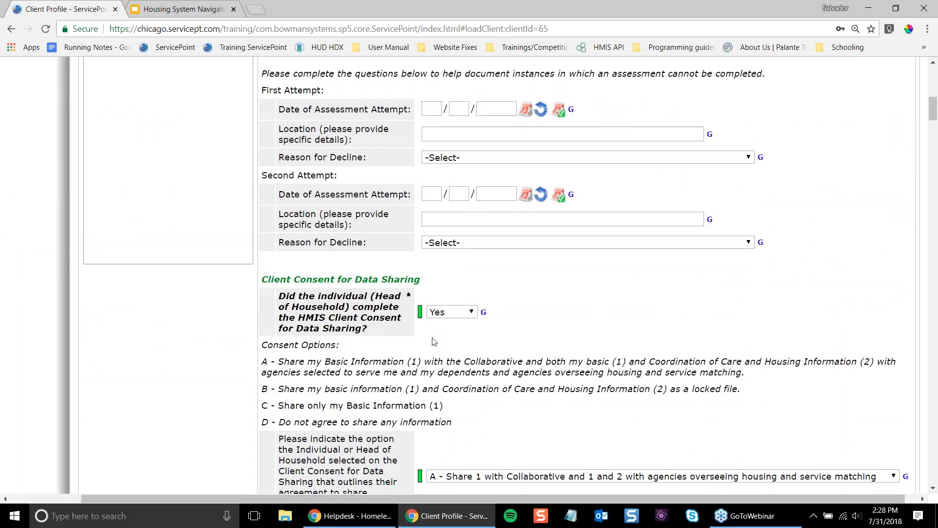
{"action": "scroll", "coordinate": [434, 342], "scroll_direction": "up", "scroll_amount": 4}
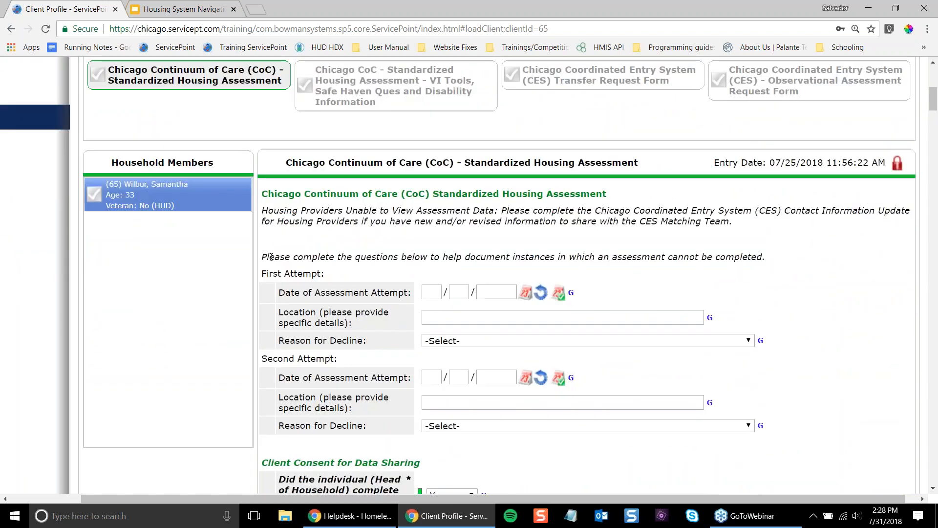
{"action": "left_click_drag", "start_coordinate": [269, 257], "coordinate": [469, 435]}
{"action": "left_click", "coordinate": [463, 465]}
- Review the consent notes and Assessor Information, dated 07/23/2018 at Community Service Center
{"action": "scroll", "coordinate": [401, 267], "scroll_direction": "down", "scroll_amount": 13}
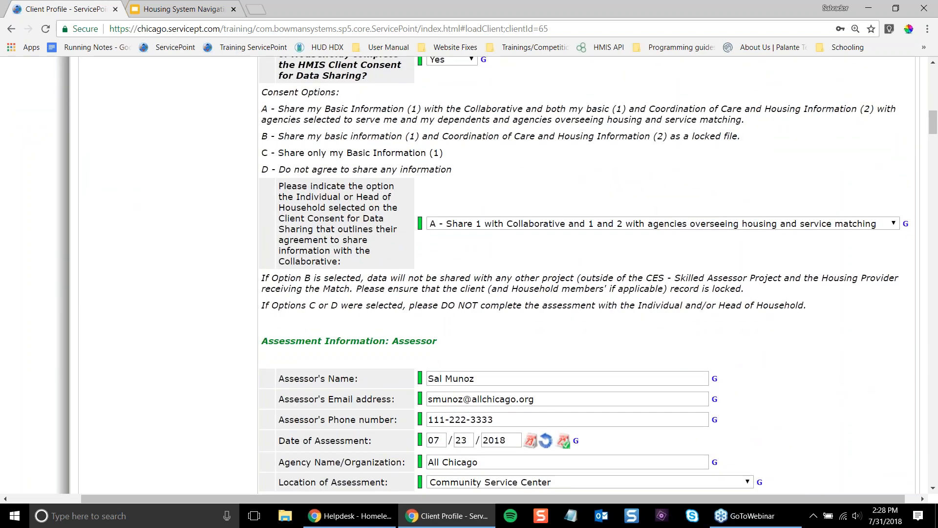
{"action": "scroll", "coordinate": [322, 256], "scroll_direction": "up", "scroll_amount": 3}
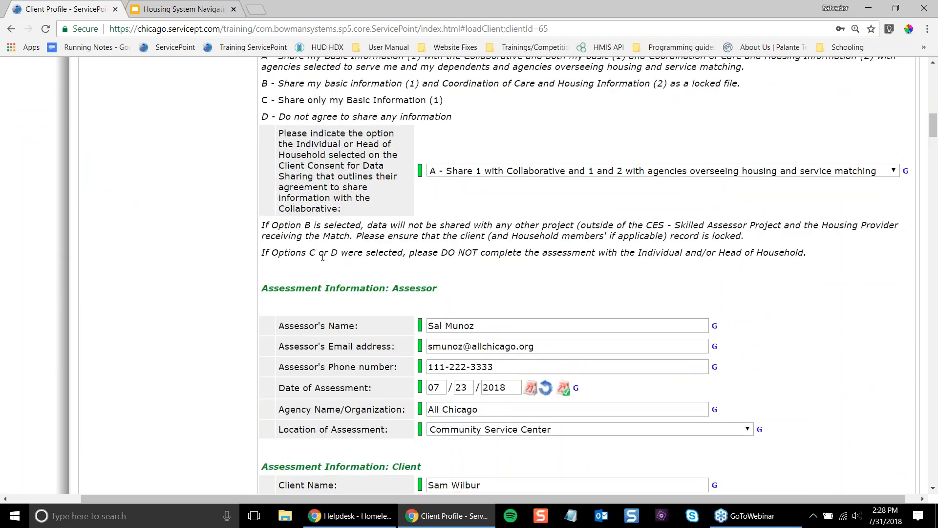
{"action": "scroll", "coordinate": [296, 248], "scroll_direction": "down", "scroll_amount": 1}
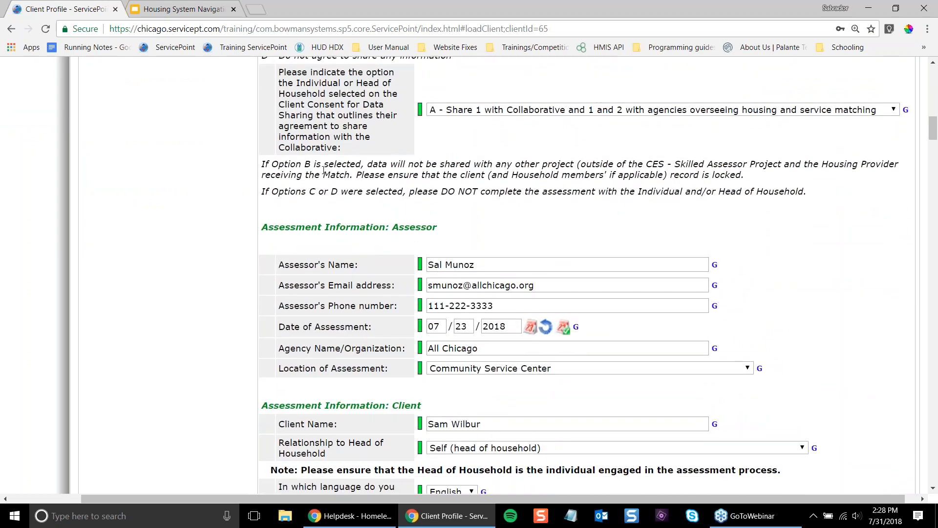
{"action": "left_click_drag", "start_coordinate": [239, 226], "coordinate": [391, 360]}
{"action": "left_click", "coordinate": [421, 237]}
{"action": "left_click", "coordinate": [412, 230]}
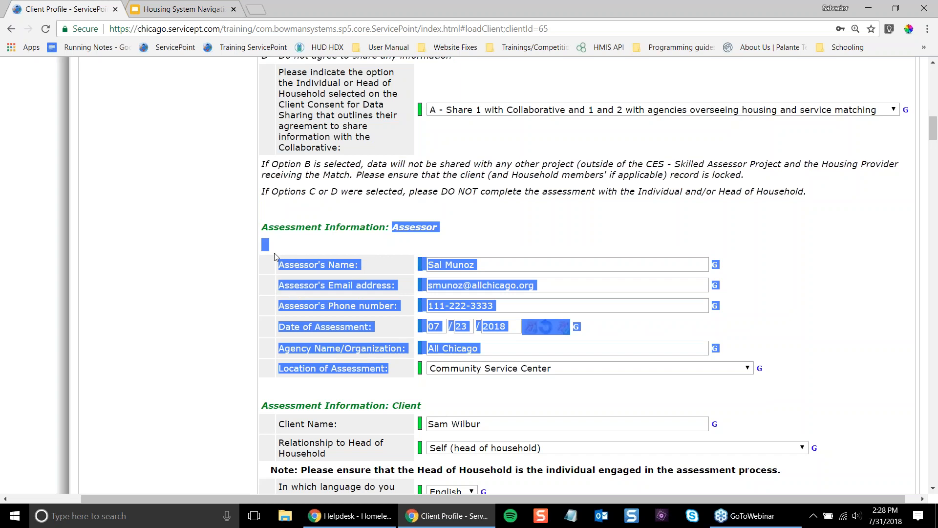
{"action": "left_click", "coordinate": [295, 226]}
{"action": "left_click_drag", "start_coordinate": [295, 226], "coordinate": [395, 371]}
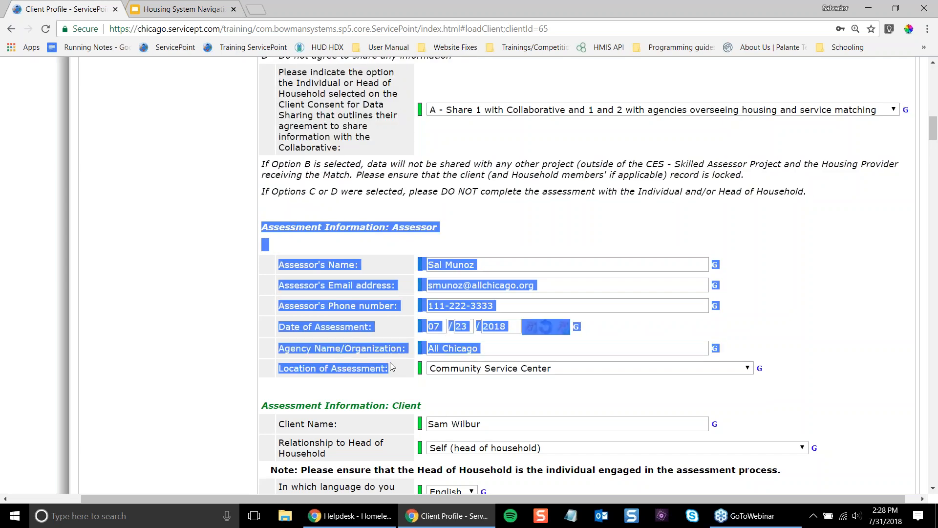
{"action": "left_click", "coordinate": [371, 331]}
{"action": "scroll", "coordinate": [245, 306], "scroll_direction": "down", "scroll_amount": 2}
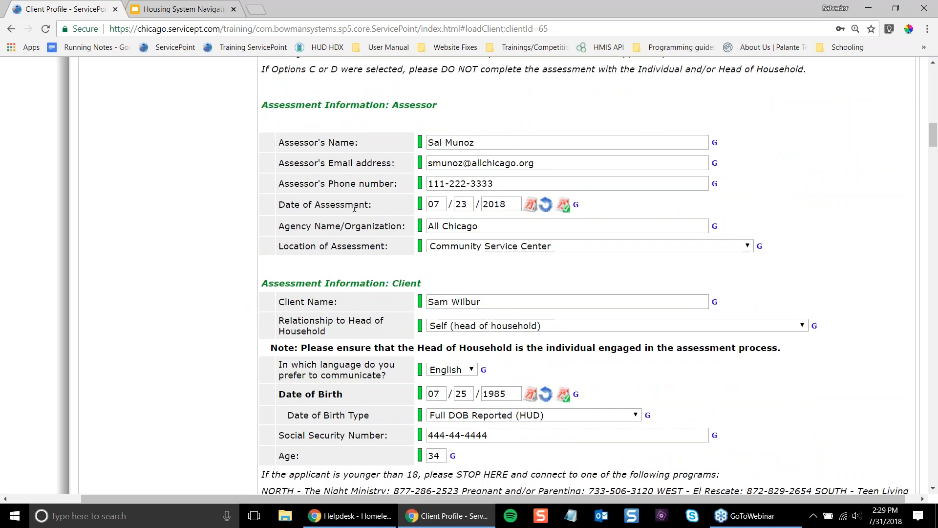
{"action": "scroll", "coordinate": [355, 207], "scroll_direction": "down", "scroll_amount": 5}
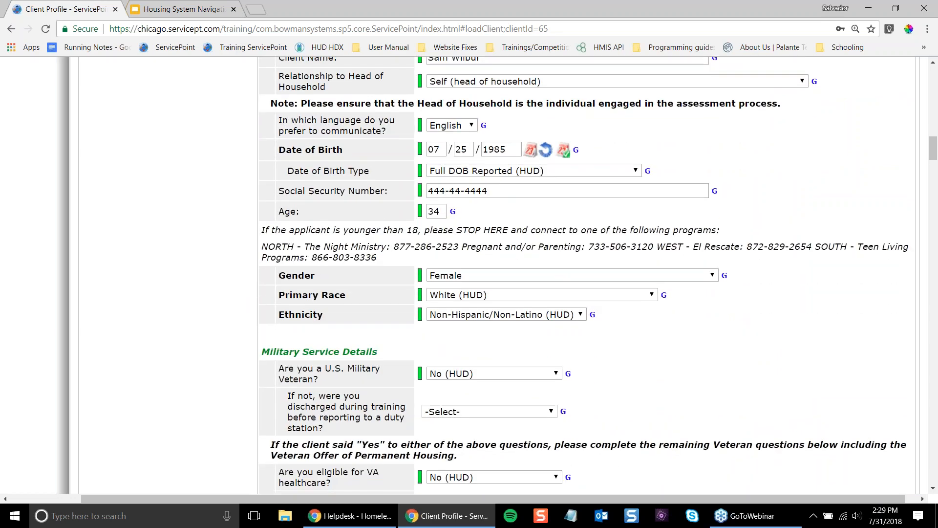
{"action": "scroll", "coordinate": [267, 276], "scroll_direction": "up", "scroll_amount": 2}
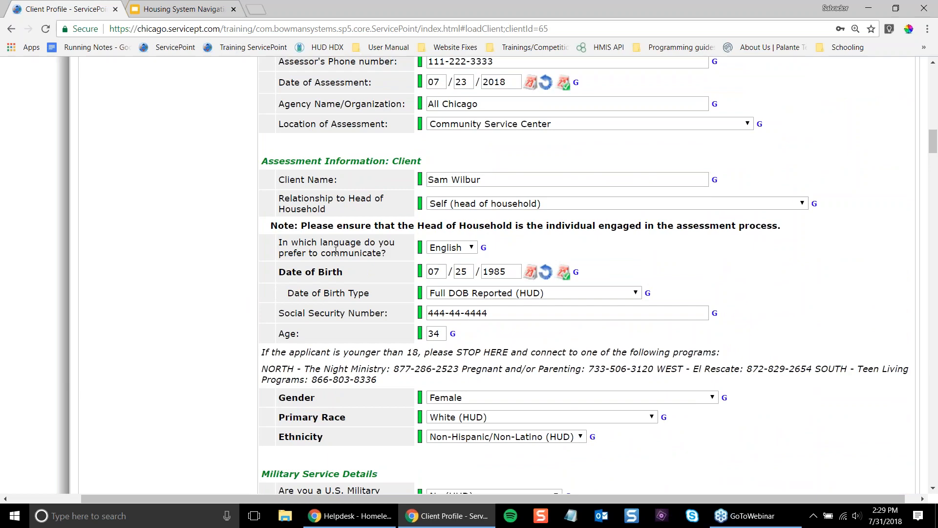
{"action": "scroll", "coordinate": [328, 307], "scroll_direction": "down", "scroll_amount": 5}
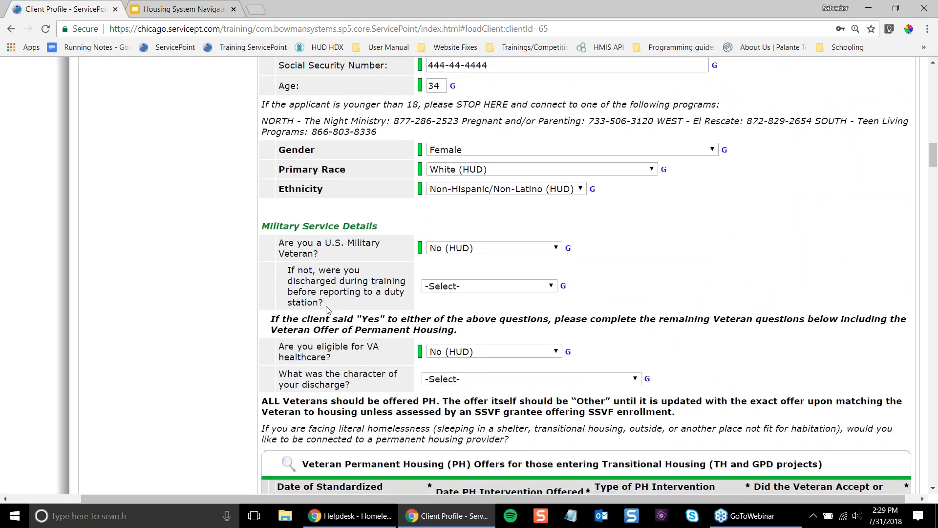
{"action": "scroll", "coordinate": [327, 310], "scroll_direction": "down", "scroll_amount": 8}
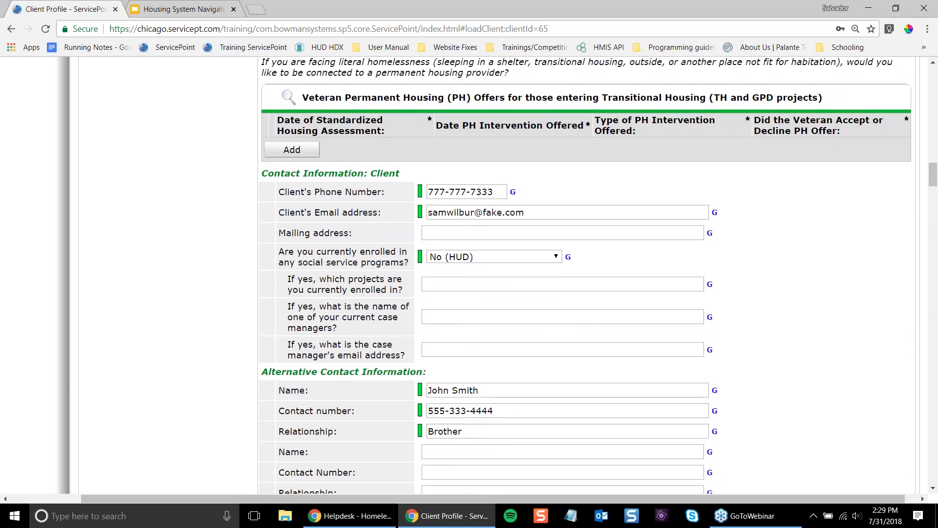
{"action": "scroll", "coordinate": [327, 311], "scroll_direction": "down", "scroll_amount": 2}
{"action": "scroll", "coordinate": [328, 310], "scroll_direction": "up", "scroll_amount": 3}
{"action": "scroll", "coordinate": [307, 143], "scroll_direction": "down", "scroll_amount": 1}
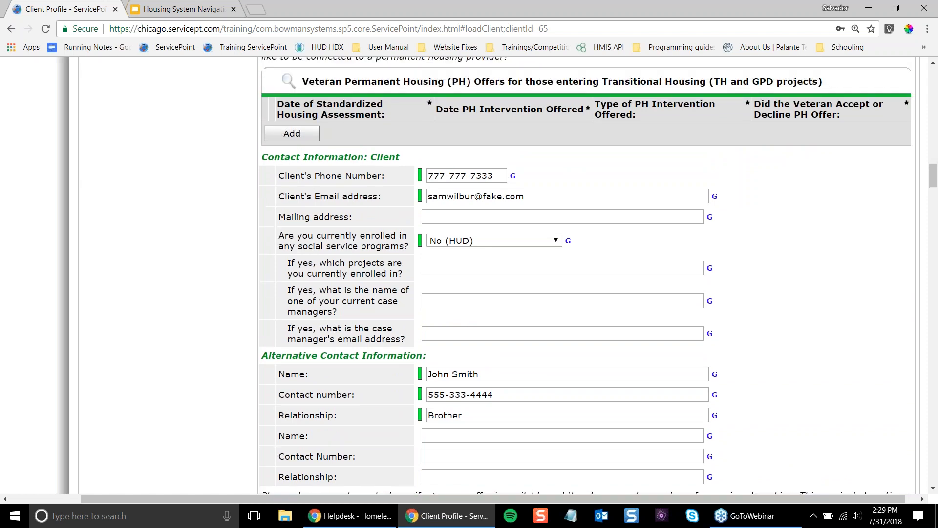
{"action": "scroll", "coordinate": [306, 143], "scroll_direction": "up", "scroll_amount": 1}
{"action": "left_click", "coordinate": [345, 196]}
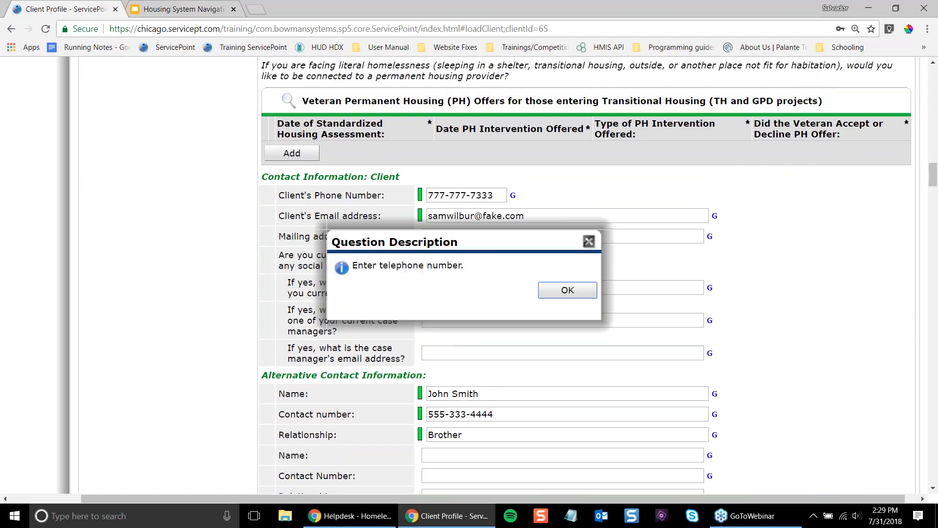
{"action": "left_click", "coordinate": [563, 294]}
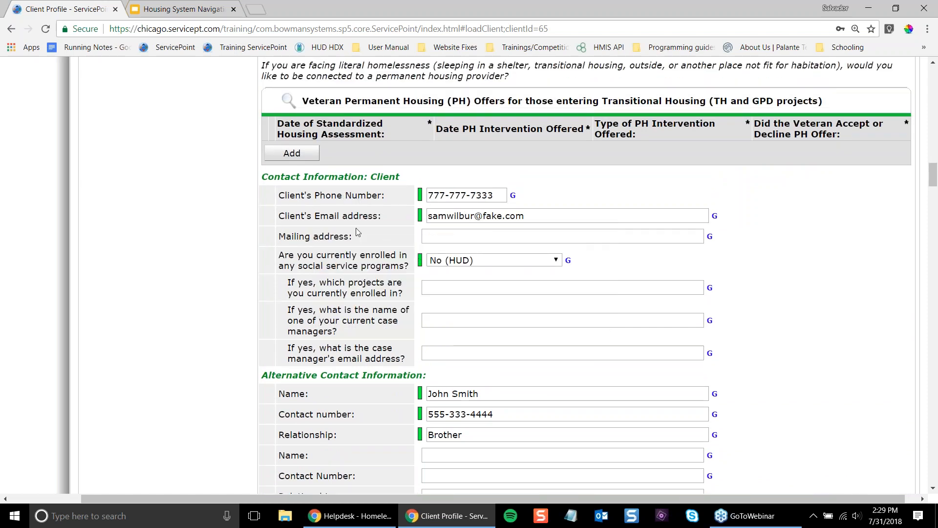
{"action": "scroll", "coordinate": [354, 263], "scroll_direction": "down", "scroll_amount": 5}
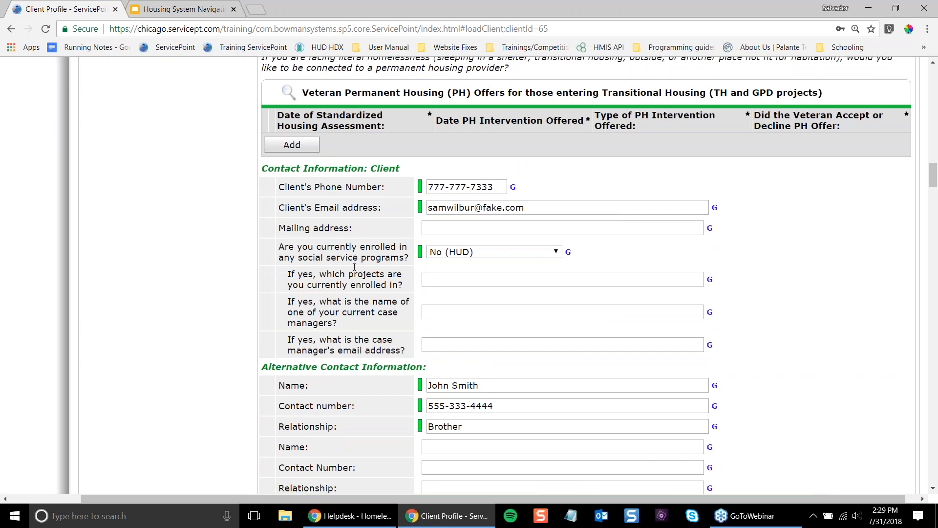
{"action": "scroll", "coordinate": [355, 254], "scroll_direction": "down", "scroll_amount": 1}
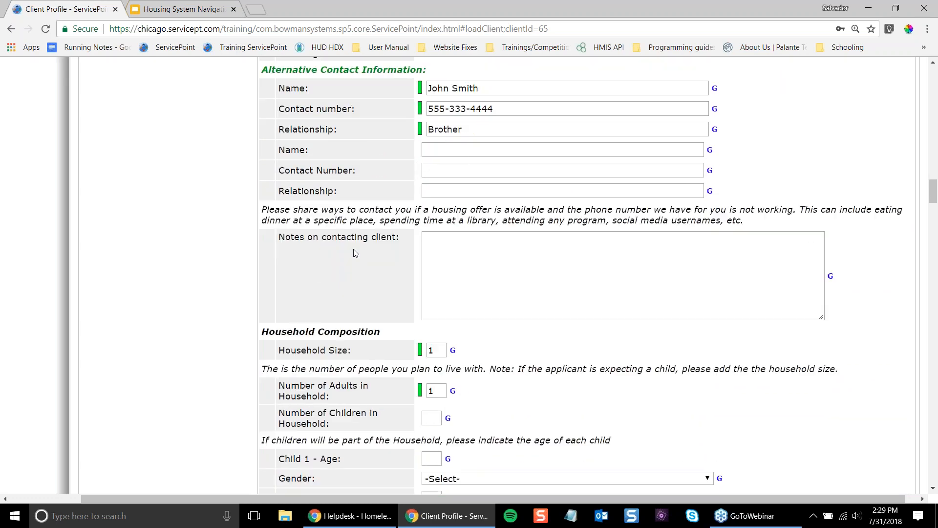
{"action": "left_click", "coordinate": [583, 279]}
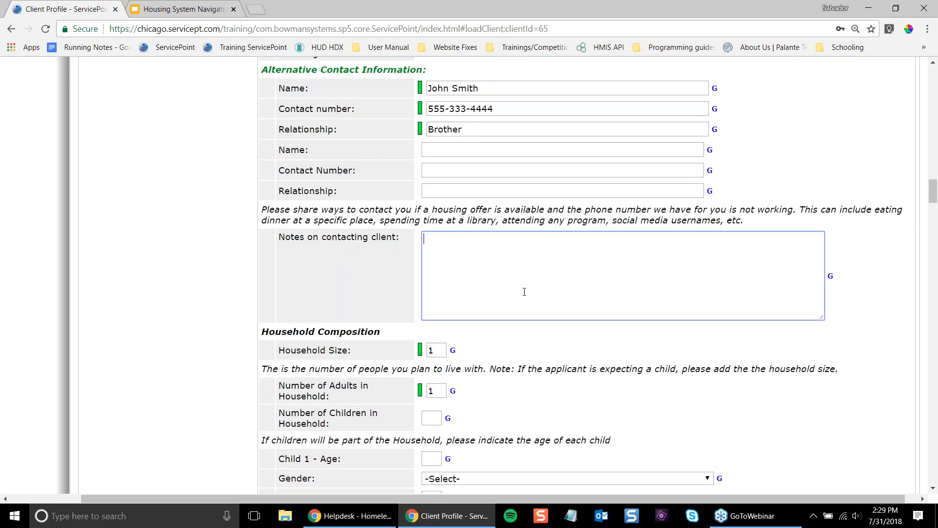
{"action": "scroll", "coordinate": [524, 291], "scroll_direction": "up", "scroll_amount": 5}
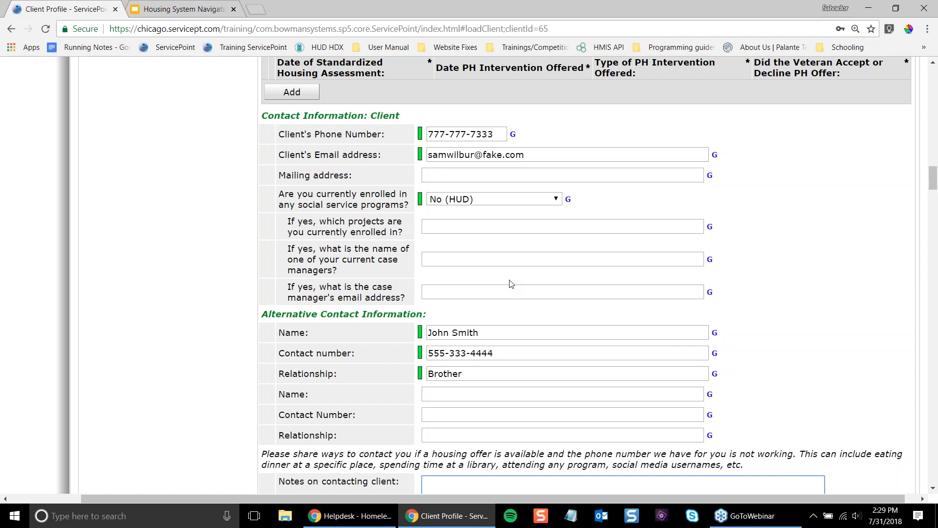
{"action": "left_click", "coordinate": [436, 134]}
{"action": "triple_click", "coordinate": [443, 136]}
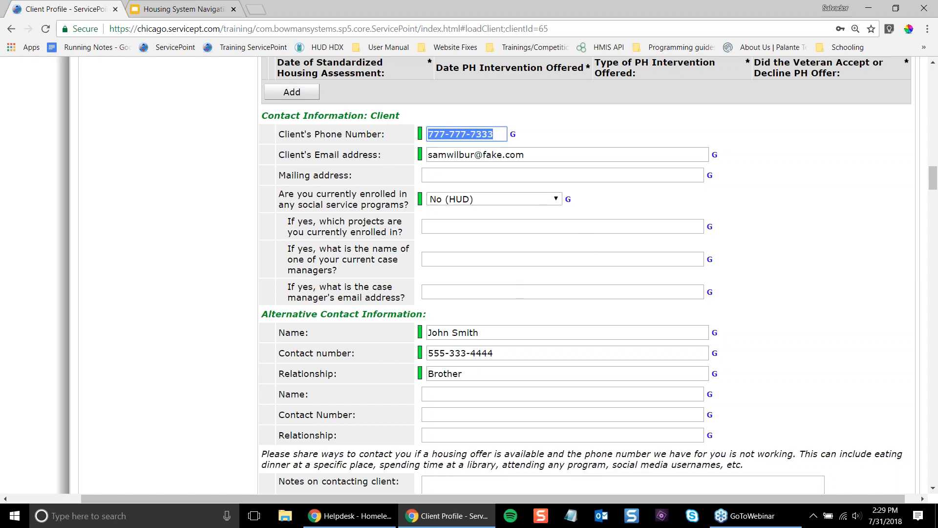
{"action": "scroll", "coordinate": [795, 284], "scroll_direction": "up", "scroll_amount": 20}
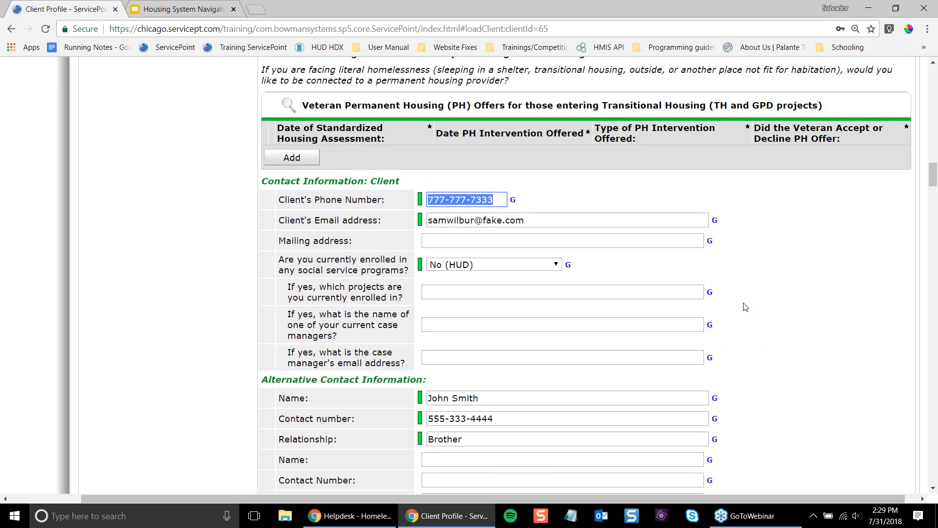
{"action": "scroll", "coordinate": [496, 344], "scroll_direction": "up", "scroll_amount": 7}
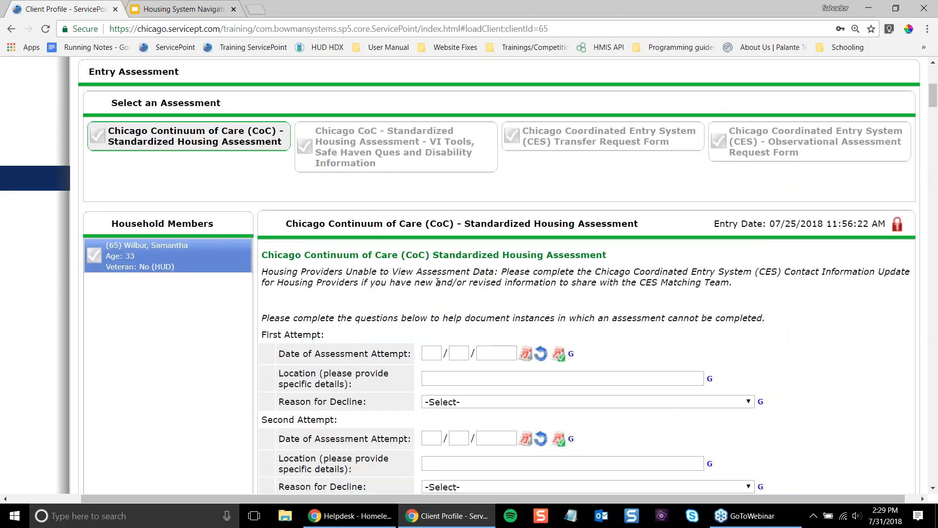
{"action": "scroll", "coordinate": [461, 308], "scroll_direction": "up", "scroll_amount": 3}
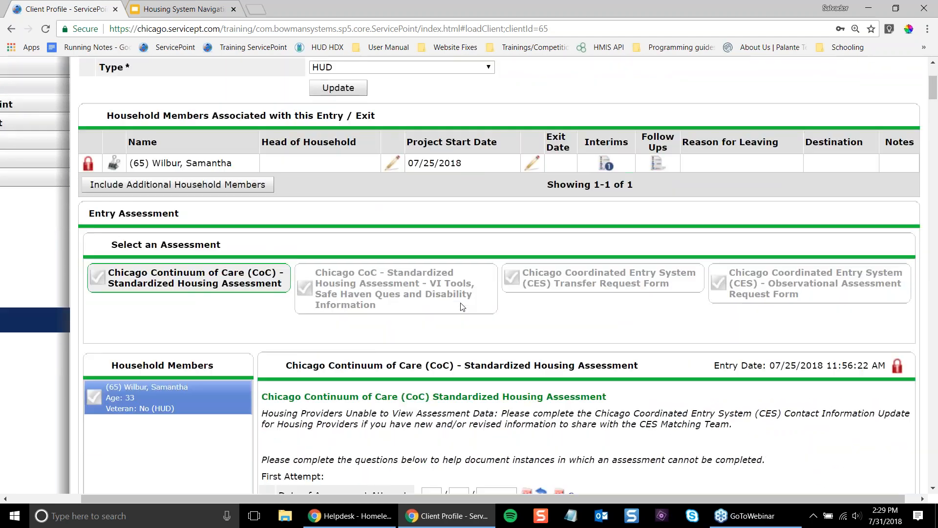
{"action": "scroll", "coordinate": [462, 307], "scroll_direction": "down", "scroll_amount": 5}
{"action": "scroll", "coordinate": [461, 306], "scroll_direction": "down", "scroll_amount": 15}
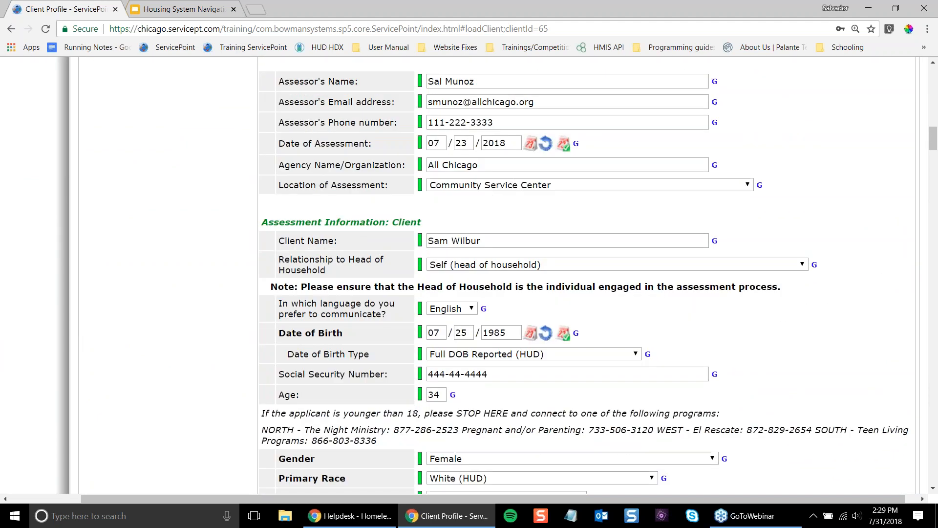
{"action": "scroll", "coordinate": [511, 212], "scroll_direction": "down", "scroll_amount": 14}
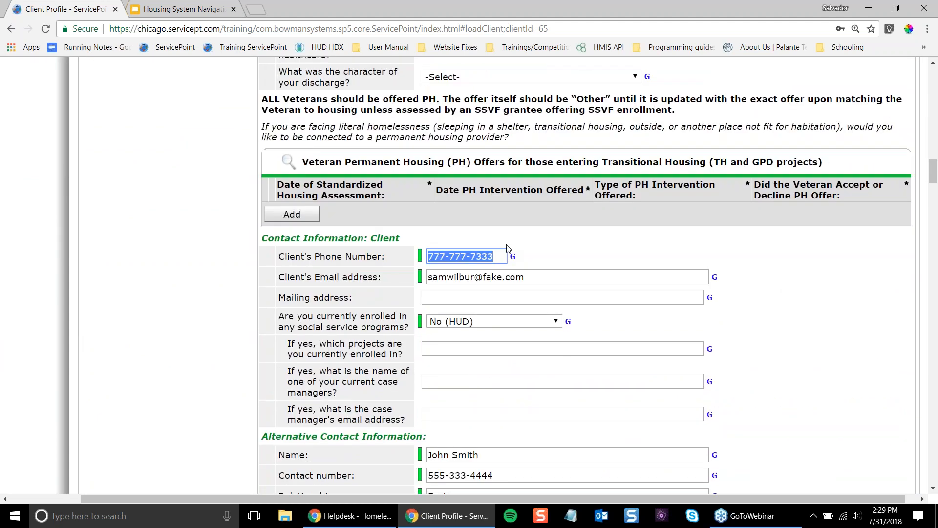
{"action": "scroll", "coordinate": [508, 248], "scroll_direction": "down", "scroll_amount": 3}
{"action": "scroll", "coordinate": [506, 244], "scroll_direction": "up", "scroll_amount": 1}
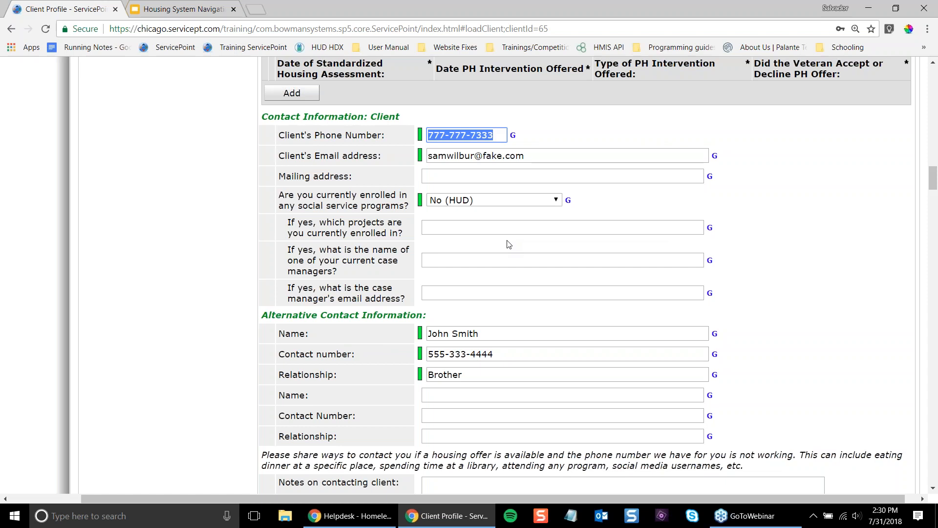
{"action": "scroll", "coordinate": [508, 244], "scroll_direction": "up", "scroll_amount": 20}
{"action": "scroll", "coordinate": [480, 264], "scroll_direction": "down", "scroll_amount": 15}
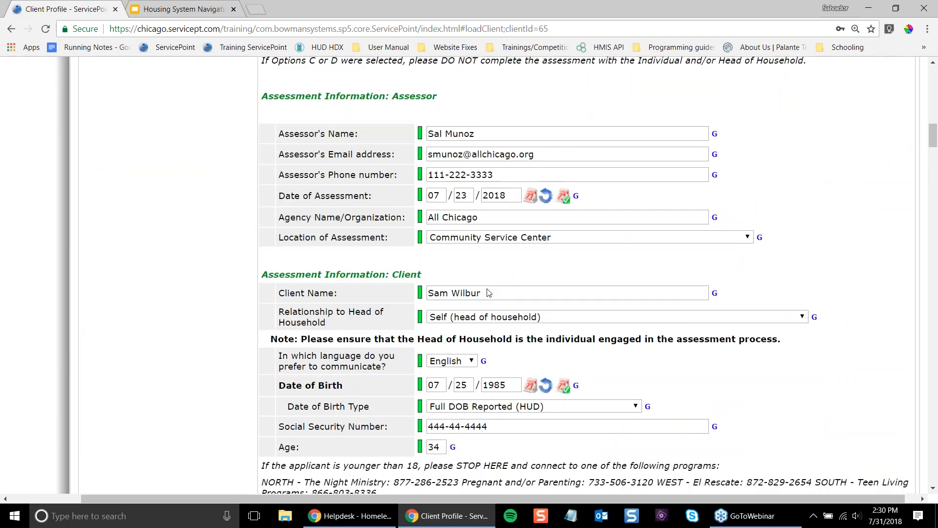
{"action": "scroll", "coordinate": [487, 292], "scroll_direction": "down", "scroll_amount": 7}
{"action": "scroll", "coordinate": [487, 292], "scroll_direction": "up", "scroll_amount": 3}
{"action": "scroll", "coordinate": [487, 292], "scroll_direction": "down", "scroll_amount": 2}
{"action": "scroll", "coordinate": [487, 292], "scroll_direction": "down", "scroll_amount": 7}
{"action": "scroll", "coordinate": [824, 349], "scroll_direction": "up", "scroll_amount": 7}
{"action": "scroll", "coordinate": [824, 349], "scroll_direction": "down", "scroll_amount": 10}
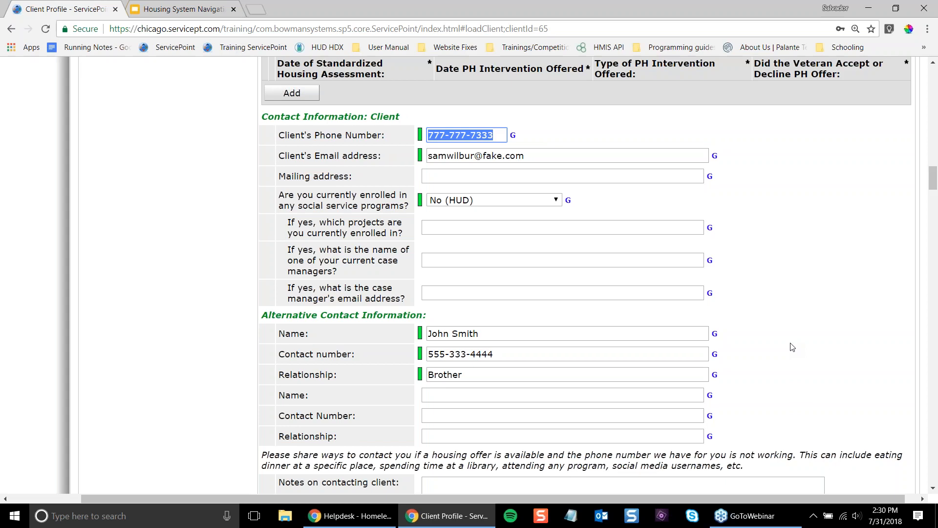
{"action": "scroll", "coordinate": [792, 347], "scroll_direction": "up", "scroll_amount": 2}
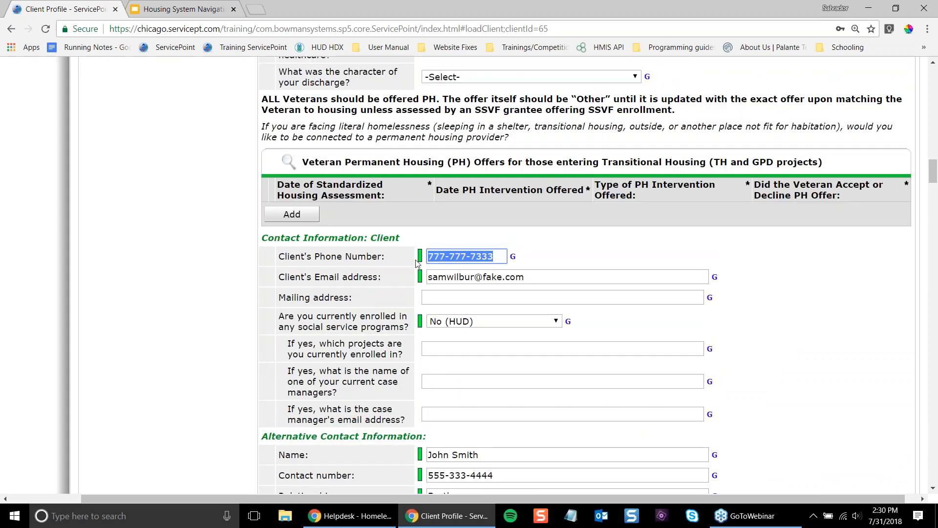
{"action": "scroll", "coordinate": [470, 260], "scroll_direction": "down", "scroll_amount": 1}
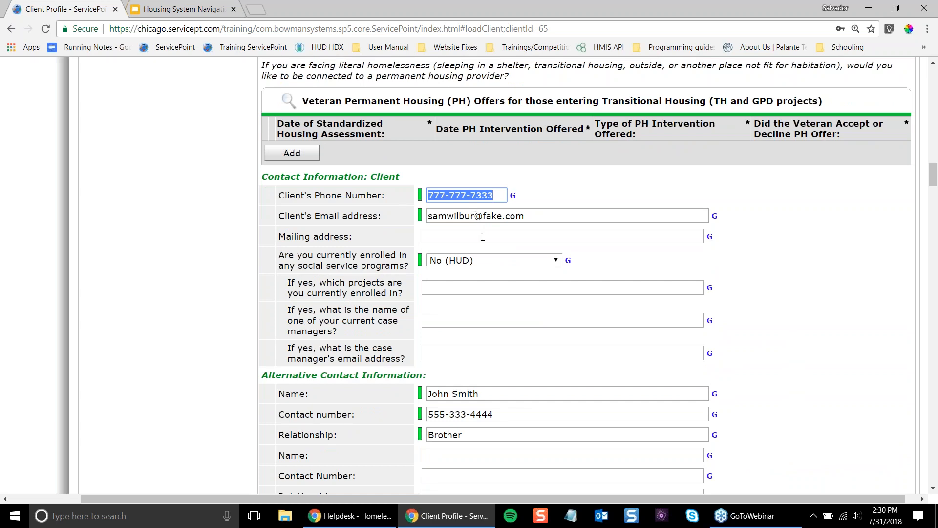
{"action": "scroll", "coordinate": [483, 239], "scroll_direction": "up", "scroll_amount": 5}
{"action": "scroll", "coordinate": [488, 313], "scroll_direction": "down", "scroll_amount": 5}
{"action": "key", "text": "Tab"}
{"action": "left_click", "coordinate": [827, 225]}
{"action": "scroll", "coordinate": [827, 211], "scroll_direction": "up", "scroll_amount": 15}
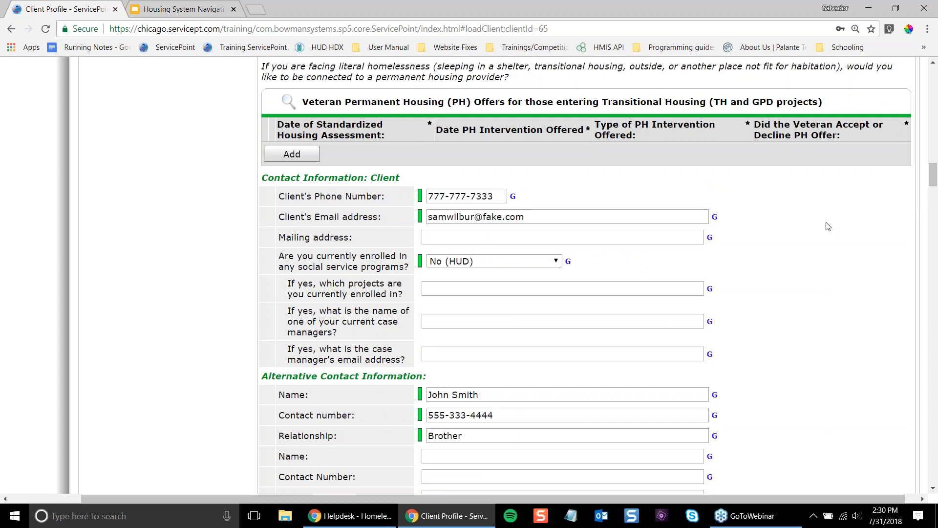
{"action": "scroll", "coordinate": [825, 198], "scroll_direction": "up", "scroll_amount": 15}
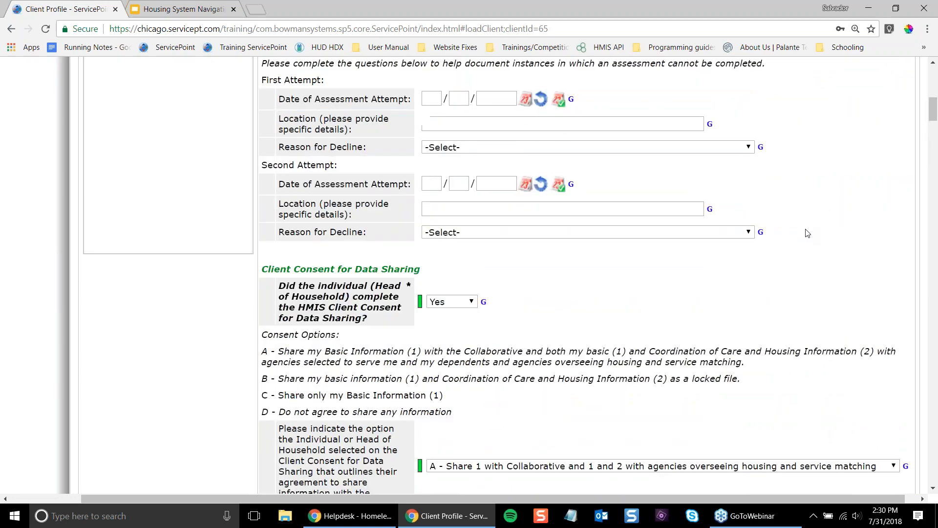
{"action": "left_click_drag", "start_coordinate": [825, 152], "coordinate": [695, 166]}
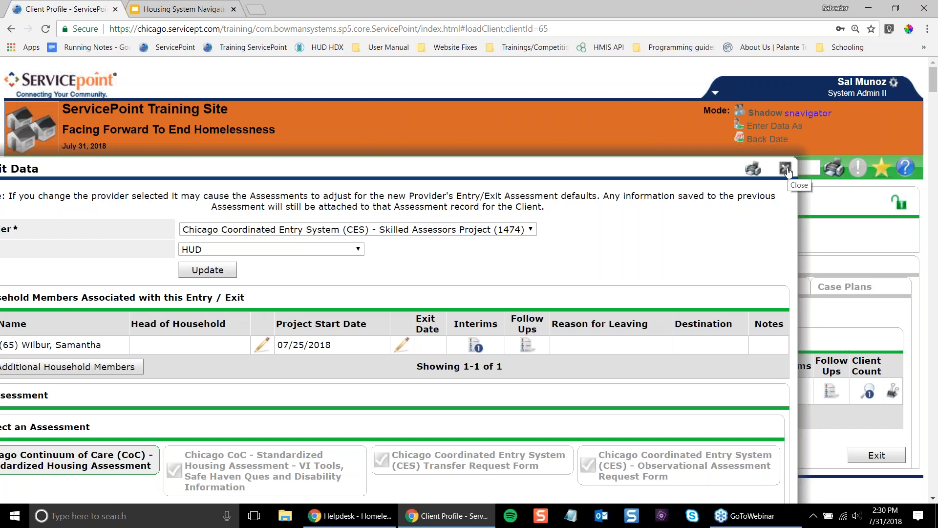
- Close the Entry/Exit Data dialog to get back to the CES Skilled Assessors (1474) entry list
{"action": "scroll", "coordinate": [477, 303], "scroll_direction": "down", "scroll_amount": 15}
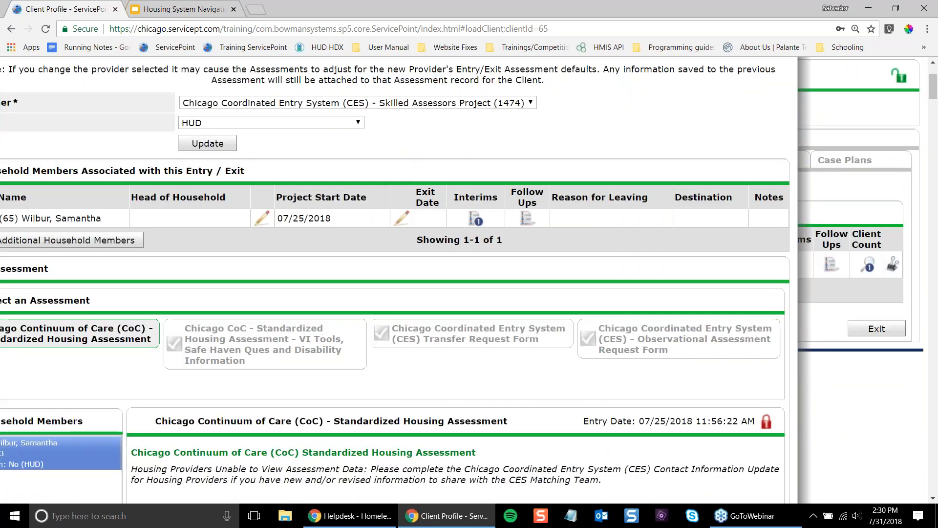
{"action": "scroll", "coordinate": [477, 303], "scroll_direction": "down", "scroll_amount": 20}
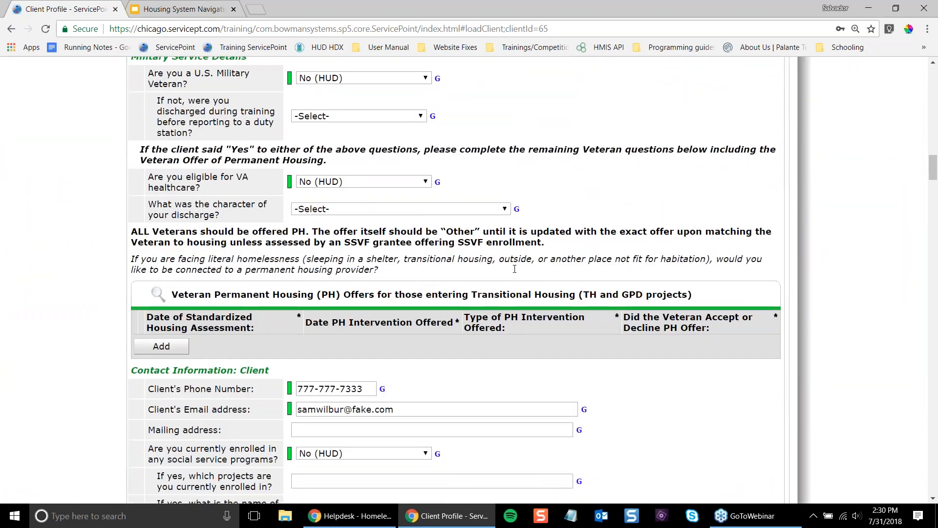
{"action": "scroll", "coordinate": [759, 267], "scroll_direction": "up", "scroll_amount": 20}
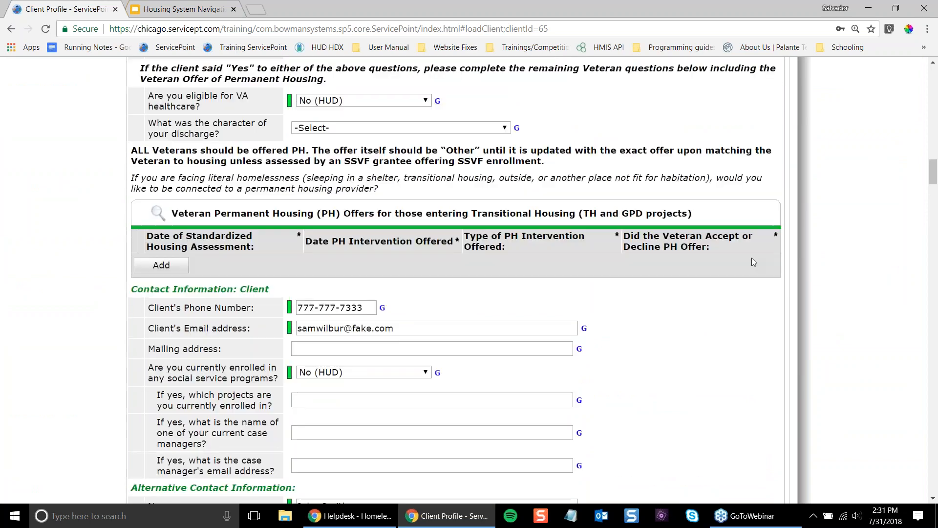
{"action": "scroll", "coordinate": [751, 236], "scroll_direction": "up", "scroll_amount": 7}
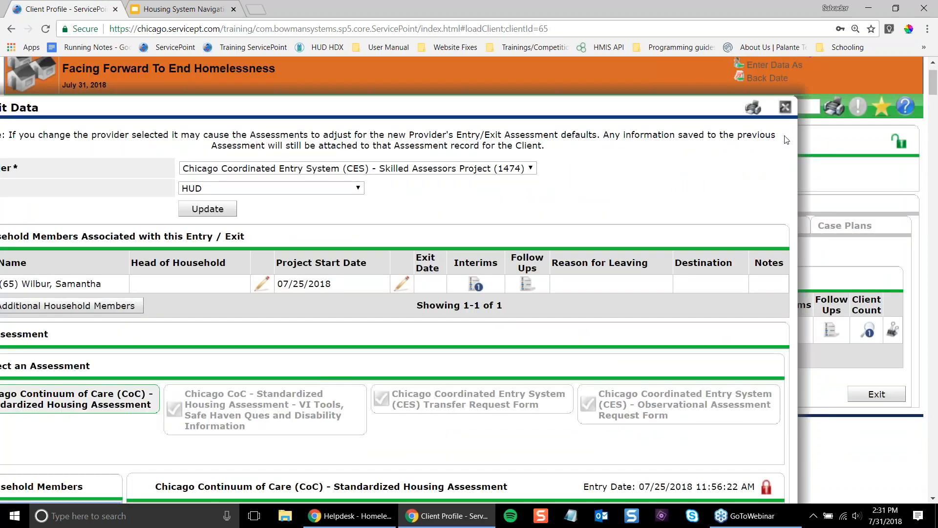
{"action": "left_click", "coordinate": [781, 109]}
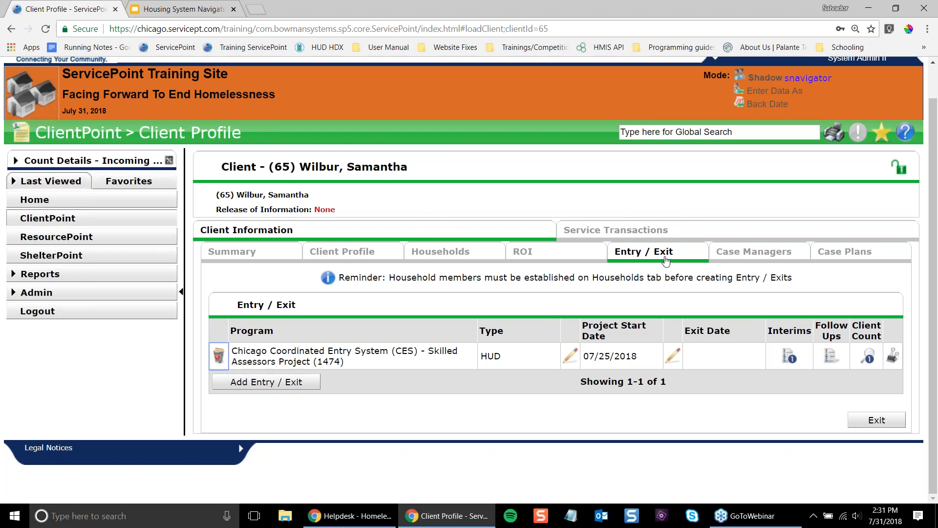
- Open the entire service history under Service Transactions and highlight the Referral row's type, date and provider
{"action": "left_click", "coordinate": [674, 230]}
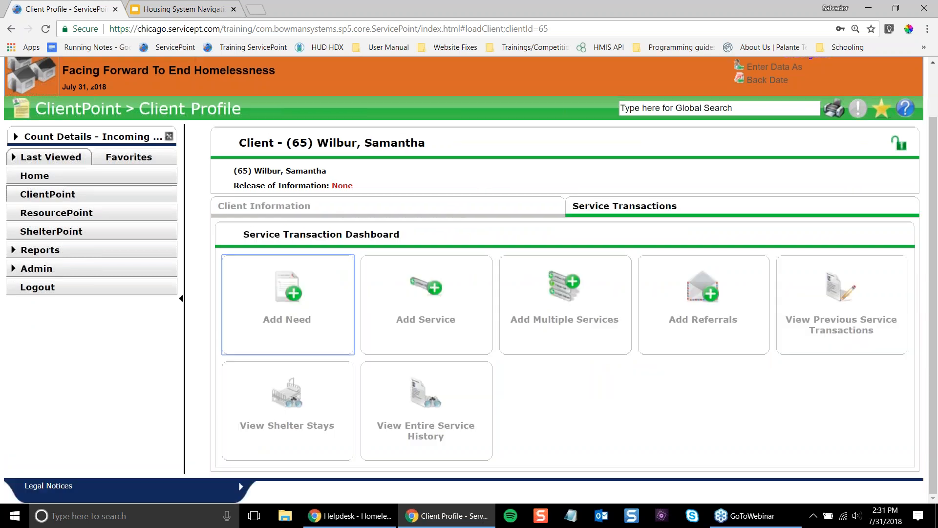
{"action": "left_click", "coordinate": [453, 403]}
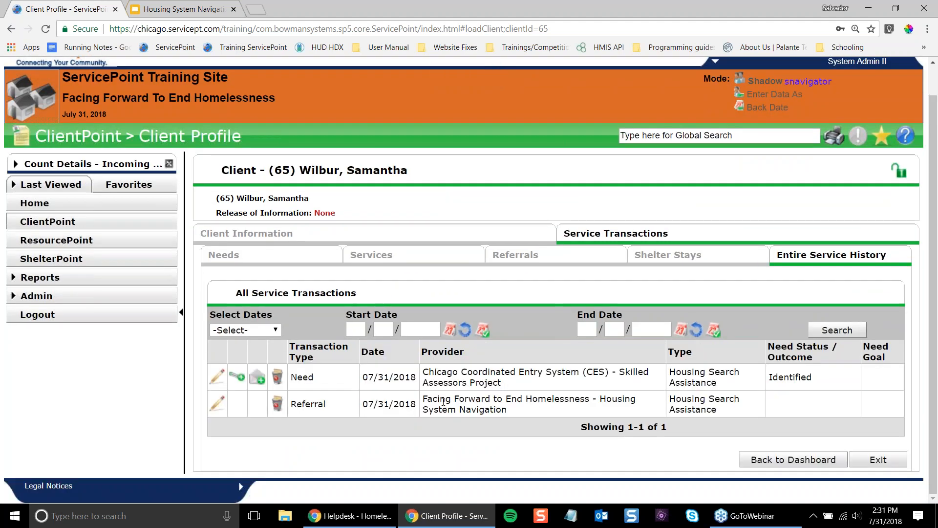
{"action": "left_click", "coordinate": [313, 403]}
{"action": "double_click", "coordinate": [320, 405]}
{"action": "left_click_drag", "start_coordinate": [320, 405], "coordinate": [491, 401]}
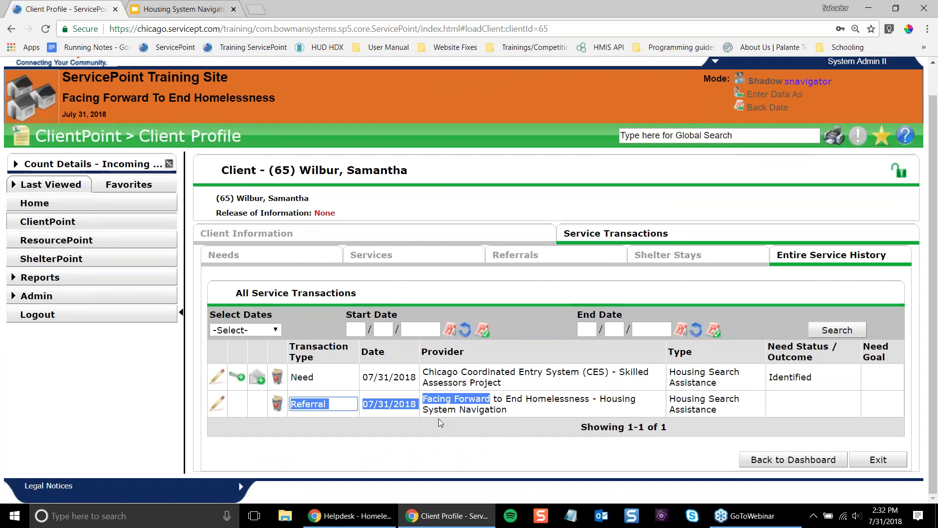
{"action": "left_click", "coordinate": [422, 403]}
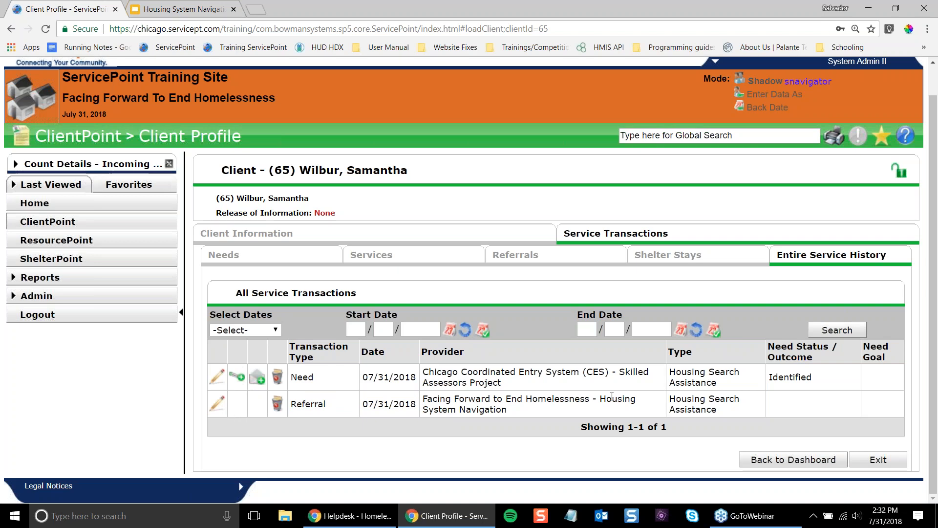
{"action": "mouse_move", "coordinate": [764, 411]}
{"action": "left_mouse_down"}
{"action": "mouse_move", "coordinate": [205, 398]}
{"action": "mouse_move", "coordinate": [219, 402]}
{"action": "left_mouse_up"}
{"action": "left_click", "coordinate": [218, 403]}
{"action": "left_click", "coordinate": [229, 409]}
{"action": "left_click", "coordinate": [217, 408]}
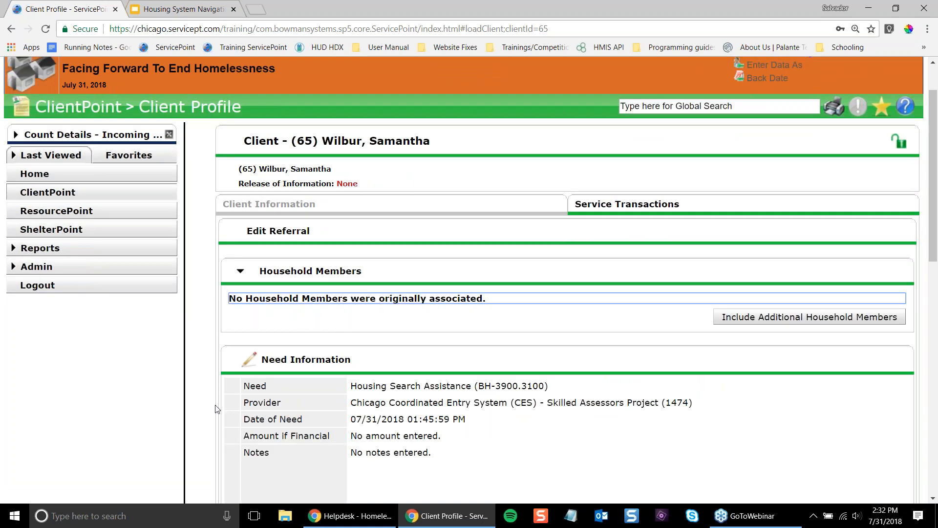
{"action": "scroll", "coordinate": [587, 351], "scroll_direction": "down", "scroll_amount": 6}
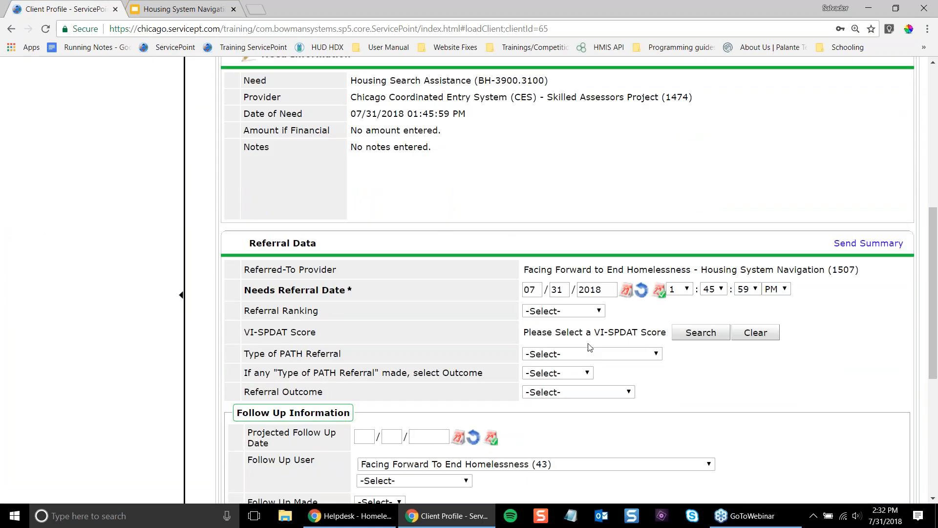
{"action": "scroll", "coordinate": [586, 345], "scroll_direction": "up", "scroll_amount": 2}
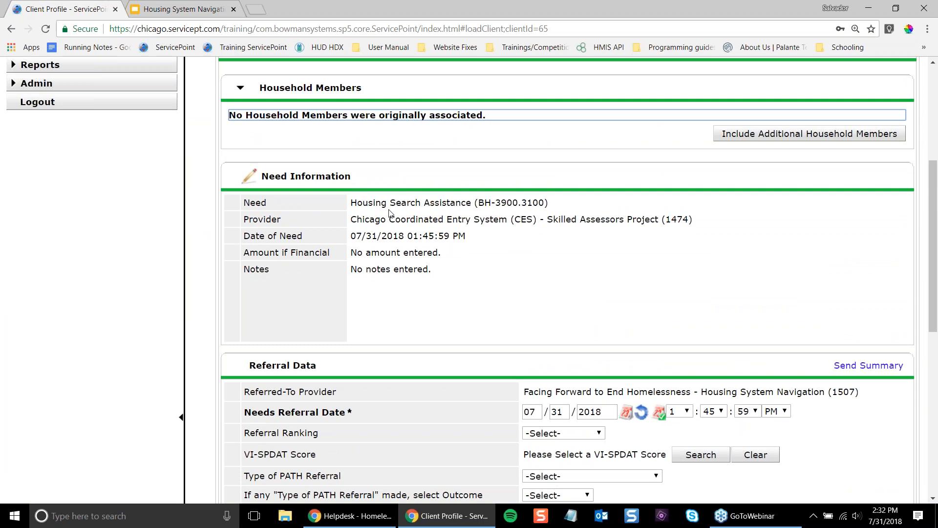
{"action": "left_click_drag", "start_coordinate": [394, 199], "coordinate": [555, 201]}
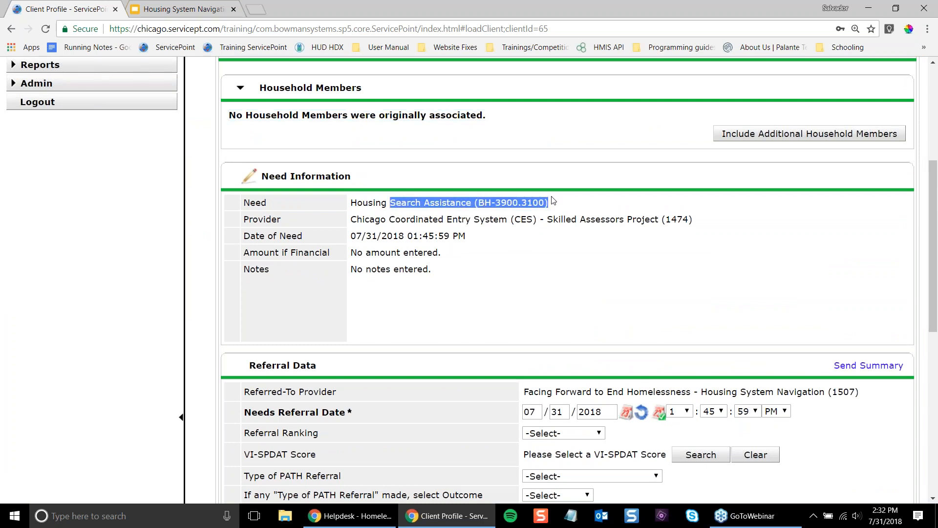
{"action": "scroll", "coordinate": [553, 218], "scroll_direction": "down", "scroll_amount": 1}
{"action": "left_click_drag", "start_coordinate": [694, 158], "coordinate": [337, 163]}
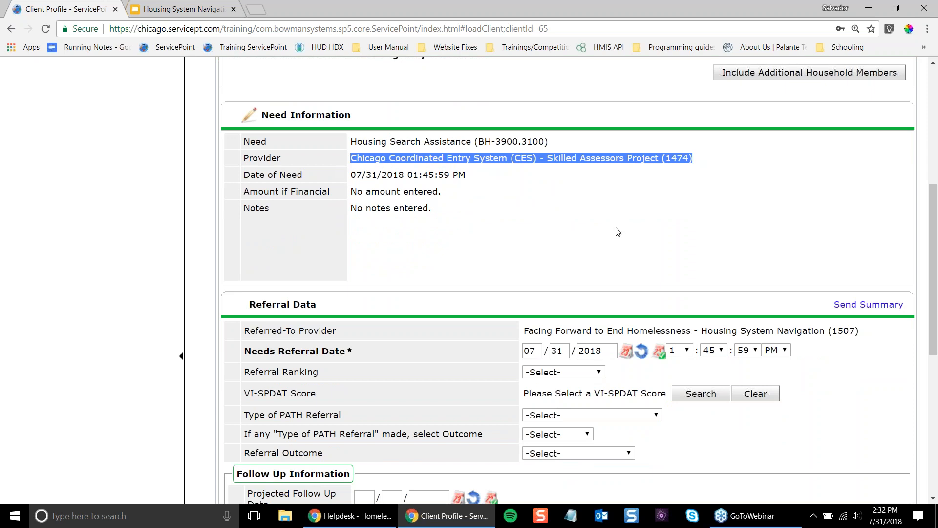
{"action": "scroll", "coordinate": [576, 231], "scroll_direction": "down", "scroll_amount": 3}
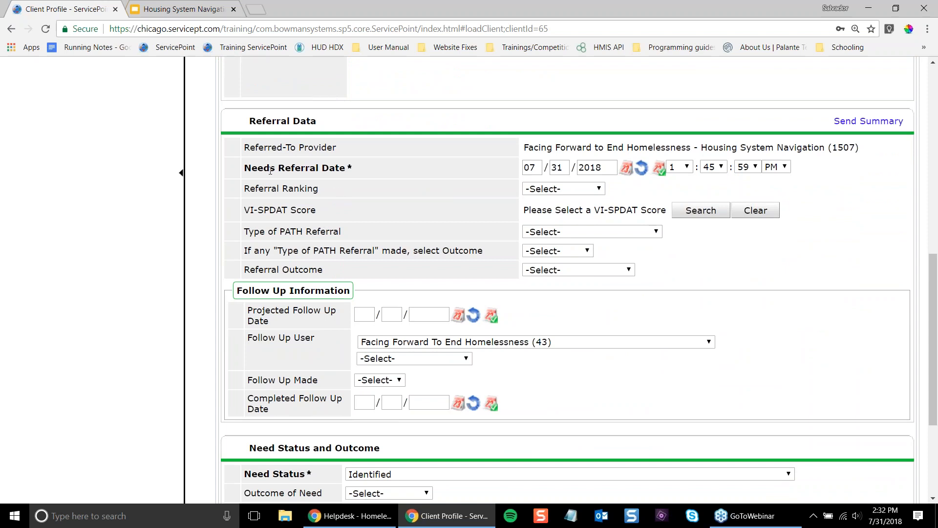
{"action": "left_click_drag", "start_coordinate": [270, 170], "coordinate": [339, 169]}
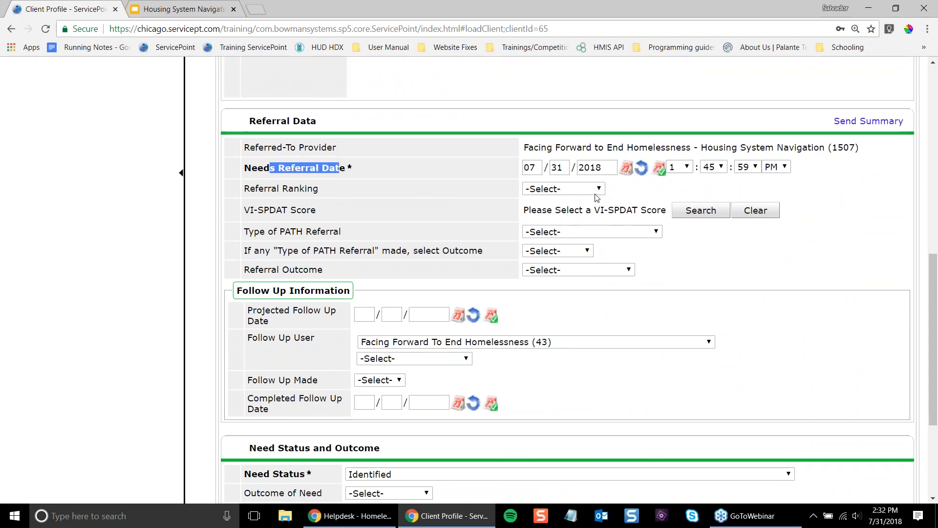
{"action": "scroll", "coordinate": [538, 190], "scroll_direction": "down", "scroll_amount": 4}
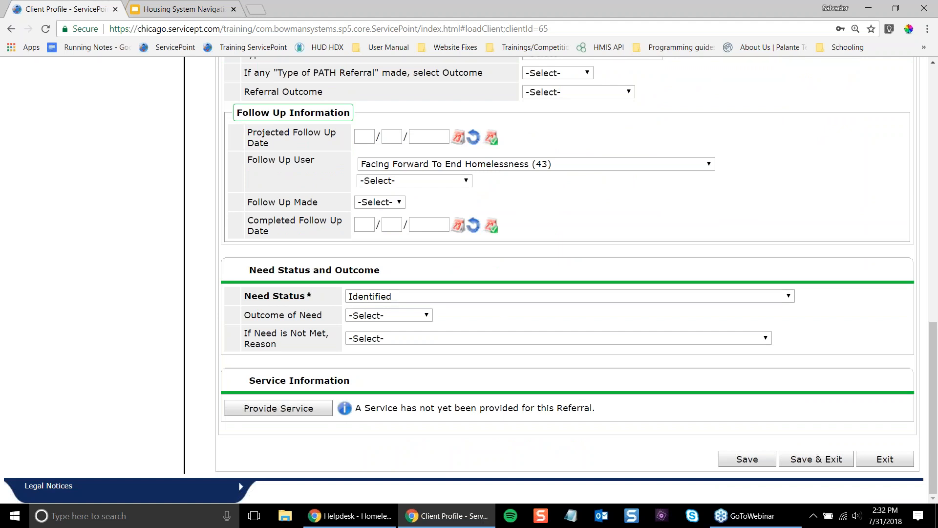
- Choose System Navigation: Attempted Contact as the Need Status and Save & Exit the referral
{"action": "left_click", "coordinate": [429, 296]}
{"action": "scroll", "coordinate": [430, 252], "scroll_direction": "down", "scroll_amount": 1}
{"action": "scroll", "coordinate": [430, 252], "scroll_direction": "down", "scroll_amount": 2}
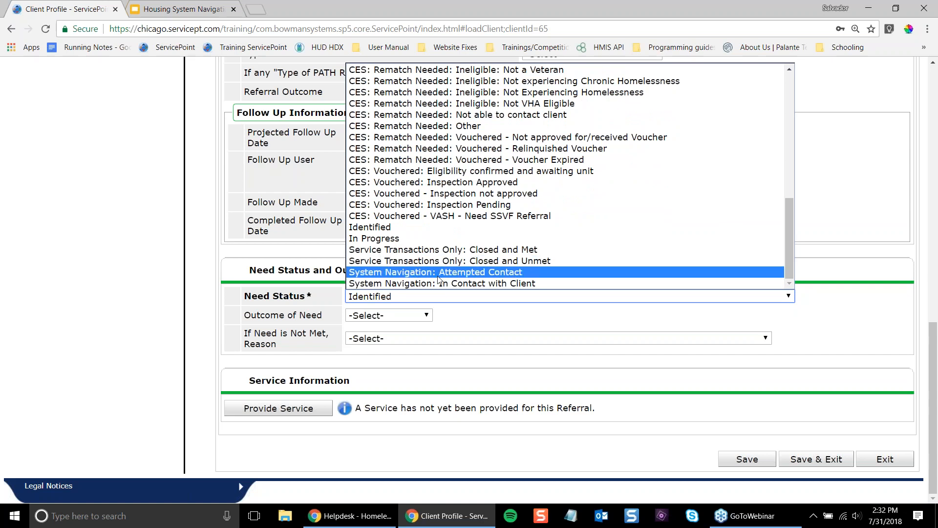
{"action": "scroll", "coordinate": [439, 276], "scroll_direction": "up", "scroll_amount": 10}
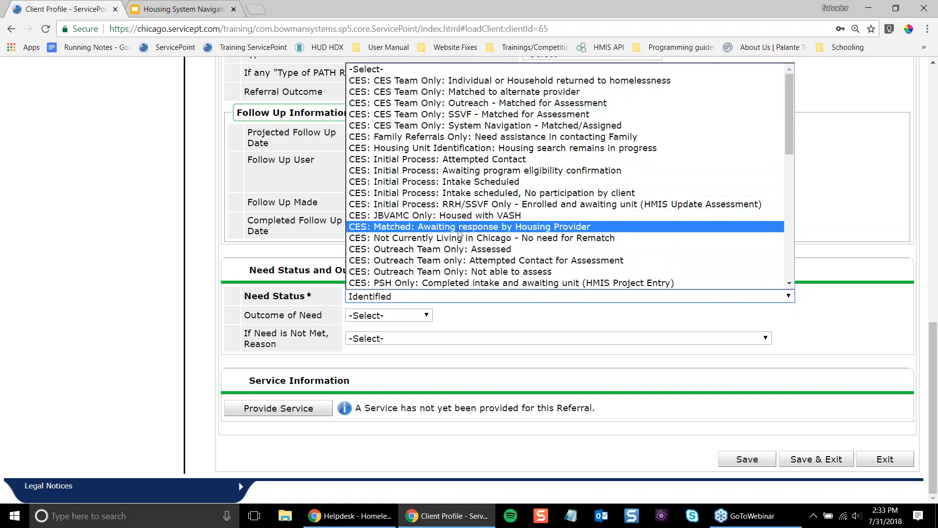
{"action": "scroll", "coordinate": [455, 232], "scroll_direction": "down", "scroll_amount": 7}
{"action": "scroll", "coordinate": [455, 232], "scroll_direction": "down", "scroll_amount": 3}
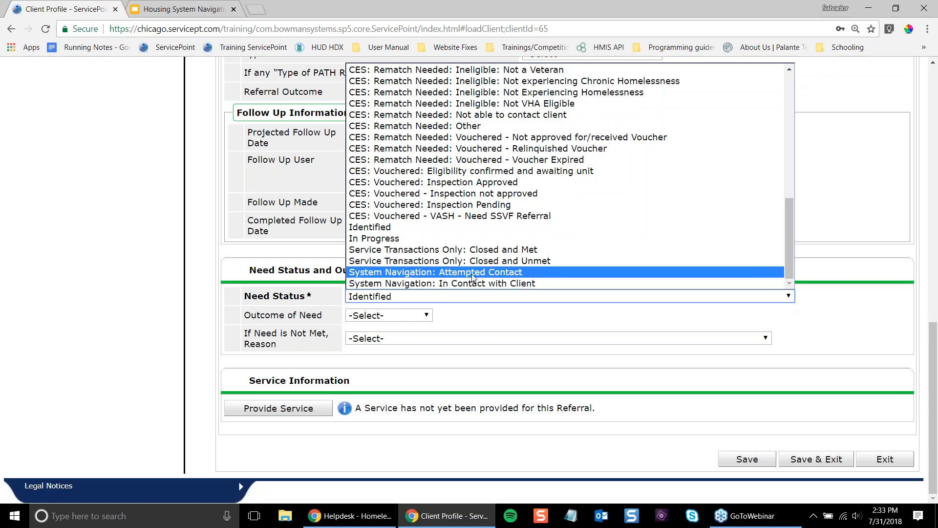
{"action": "left_click", "coordinate": [546, 277]}
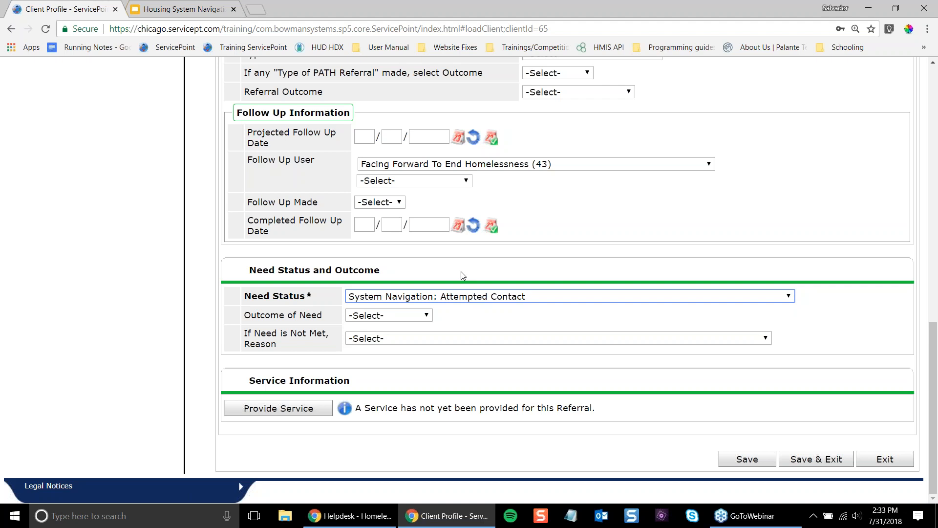
{"action": "left_click", "coordinate": [826, 459]}
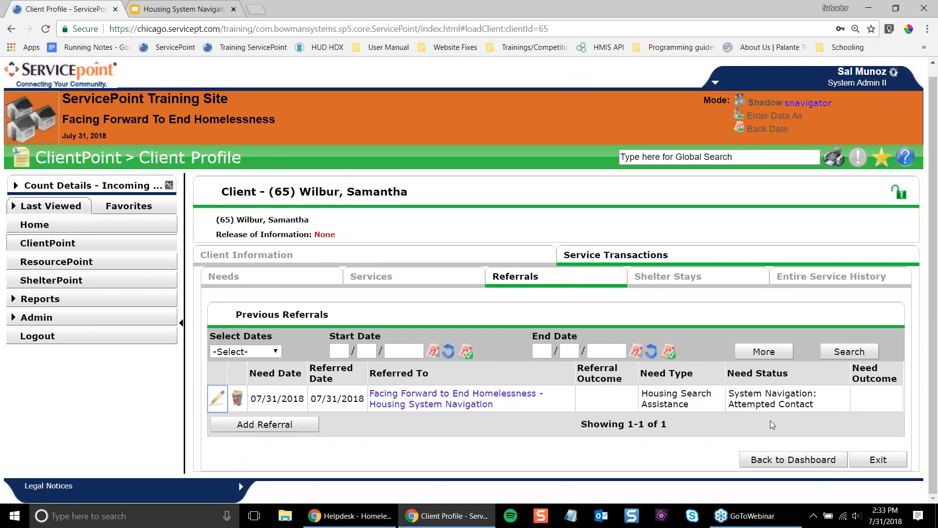
- Highlight the saved referral's Need Status, System Navigation: Attempted Contact, on the Referrals tab
{"action": "left_click_drag", "start_coordinate": [822, 402], "coordinate": [733, 393]}
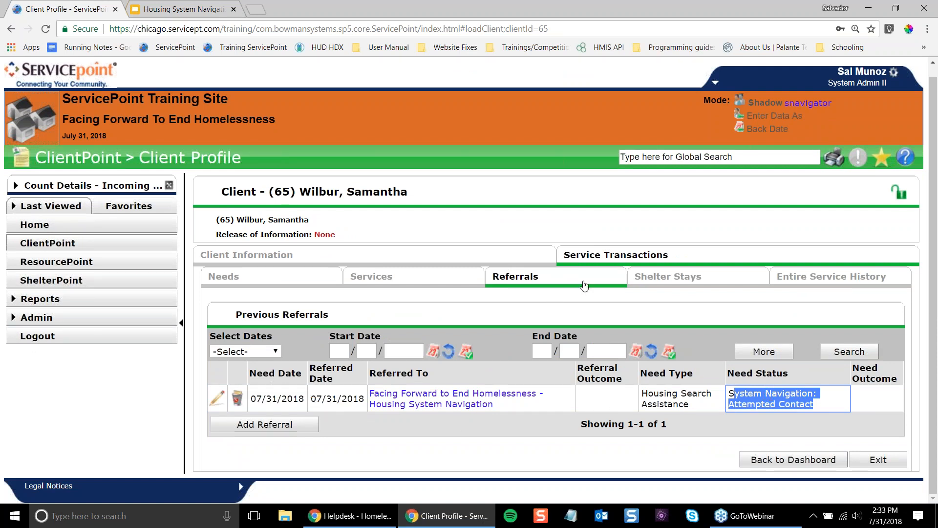
{"action": "left_click", "coordinate": [711, 403]}
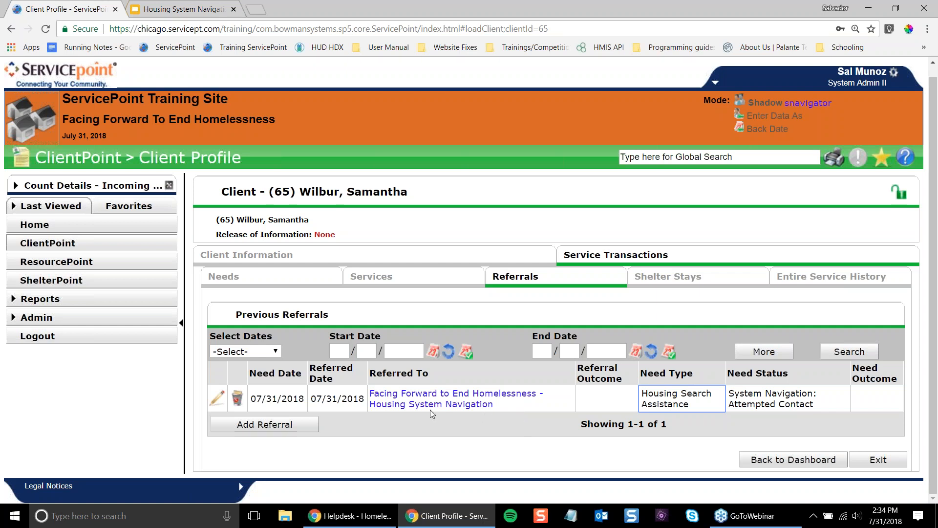
{"action": "triple_click", "coordinate": [793, 396]}
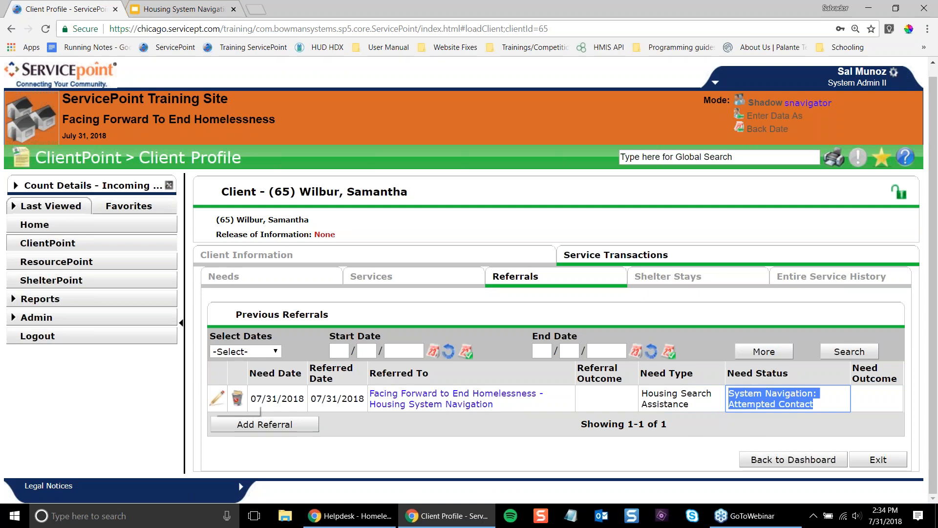
- Edit the Housing System Navigation referral's Need Status to System Navigation: In Contact with Client and save
{"action": "left_click", "coordinate": [217, 400]}
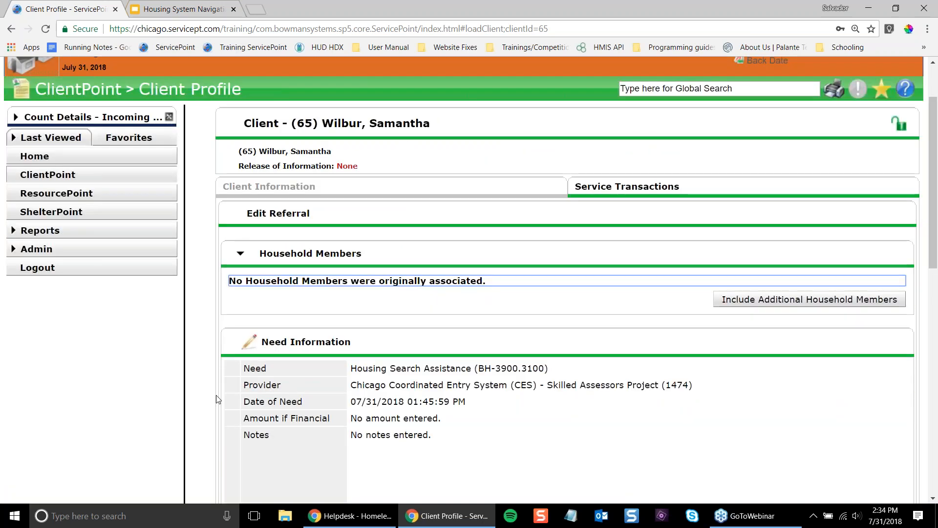
{"action": "scroll", "coordinate": [217, 398], "scroll_direction": "down", "scroll_amount": 8}
{"action": "scroll", "coordinate": [217, 398], "scroll_direction": "down", "scroll_amount": 5}
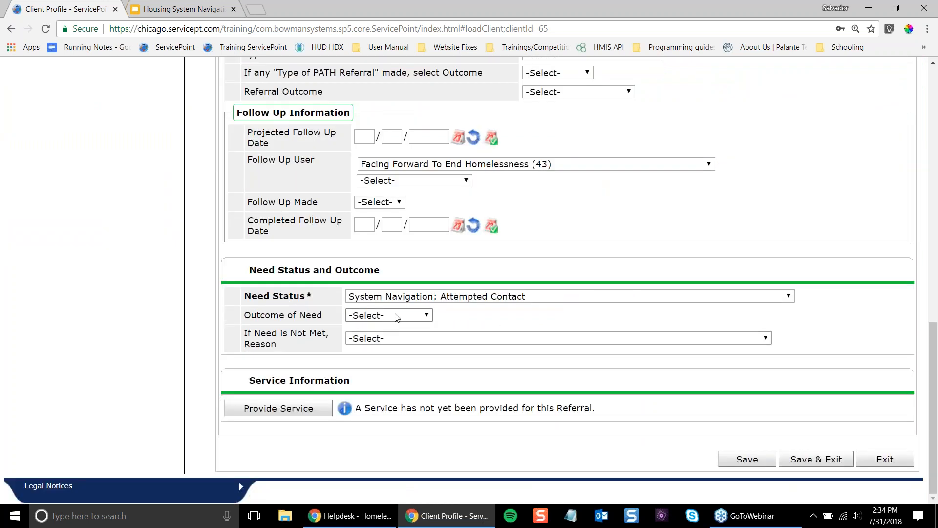
{"action": "left_click_drag", "start_coordinate": [244, 296], "coordinate": [310, 302]}
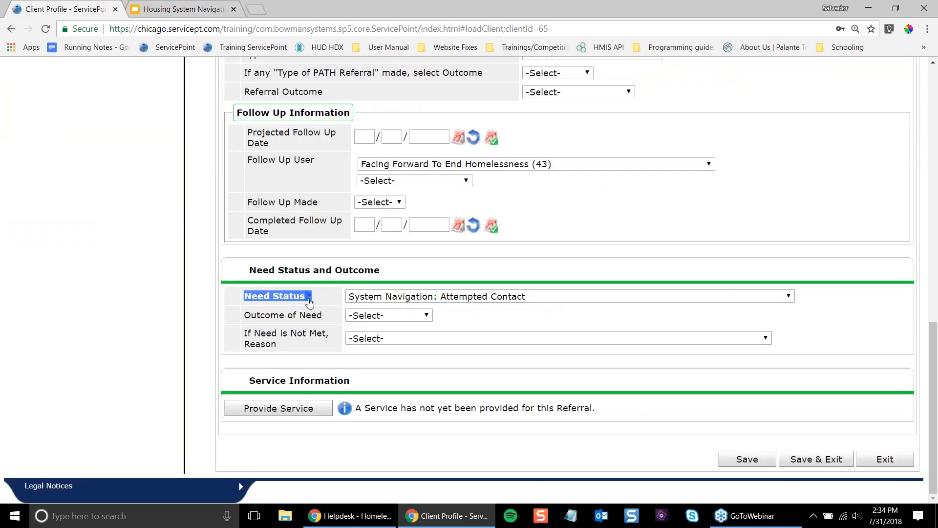
{"action": "left_click", "coordinate": [415, 298]}
{"action": "scroll", "coordinate": [410, 286], "scroll_direction": "down", "scroll_amount": 1}
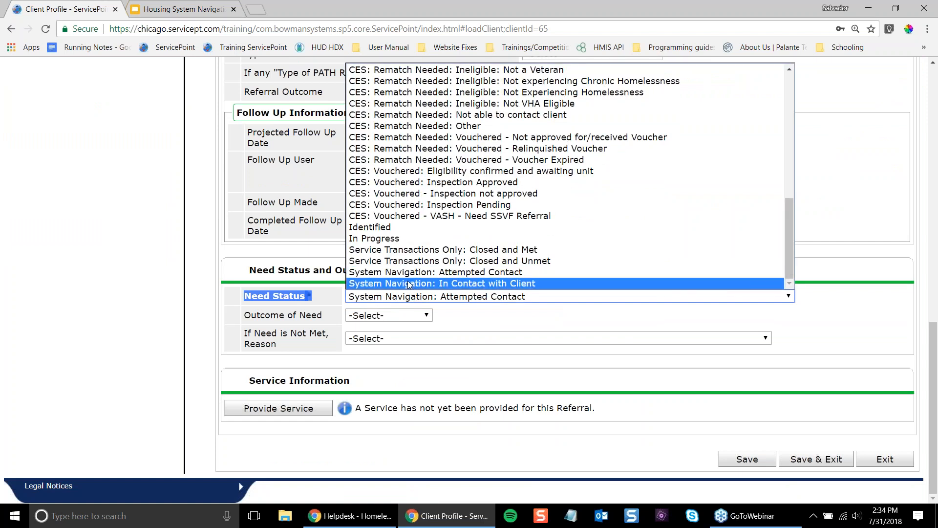
{"action": "left_click", "coordinate": [408, 284]}
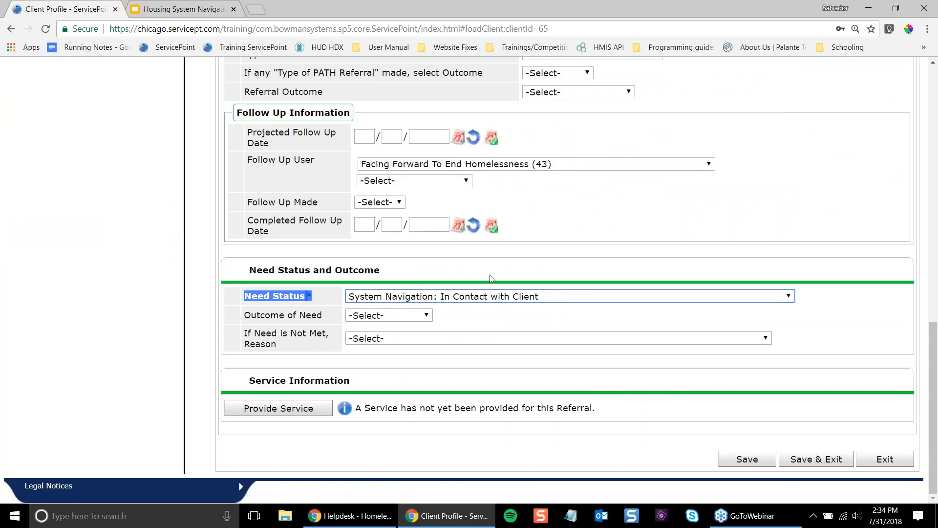
{"action": "left_click", "coordinate": [822, 457]}
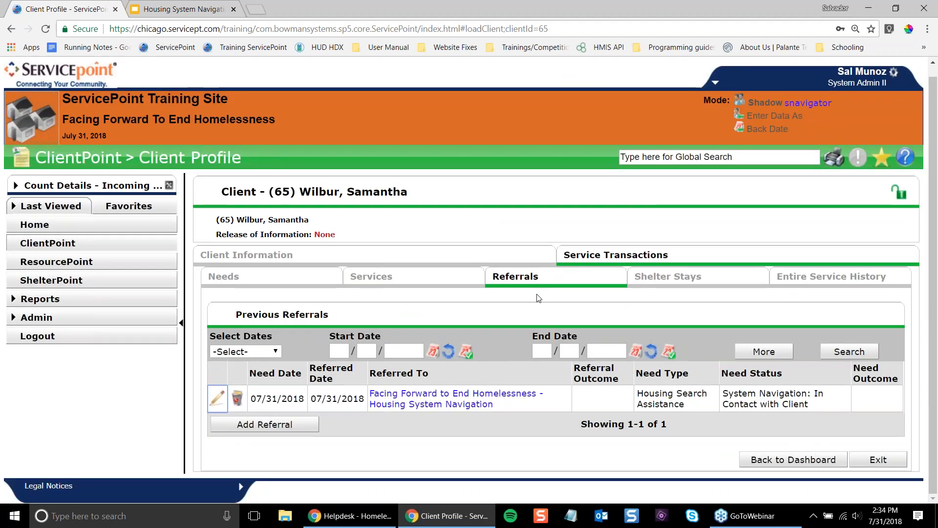
- Go to the Entry / Exit subtab listing the open CES Skilled Assessors Project (1474) entry
{"action": "left_click", "coordinate": [471, 255]}
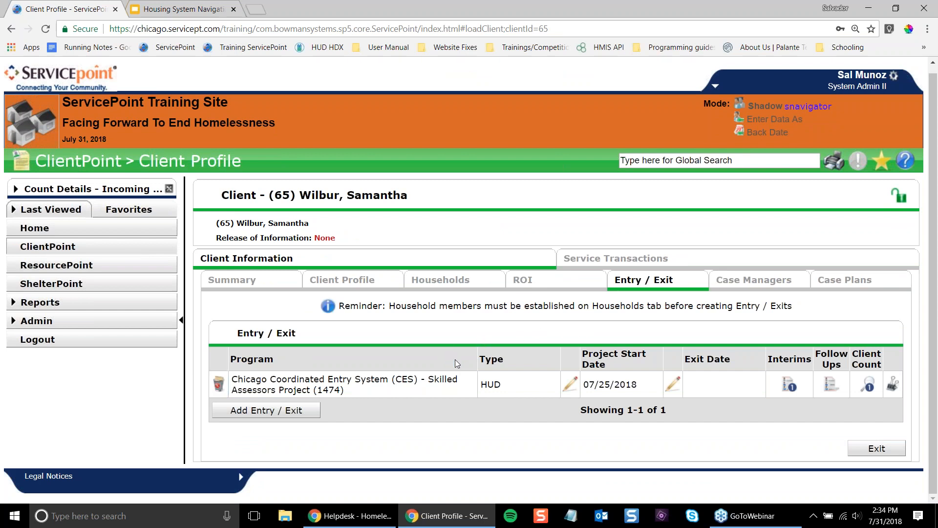
{"action": "left_click", "coordinate": [614, 259]}
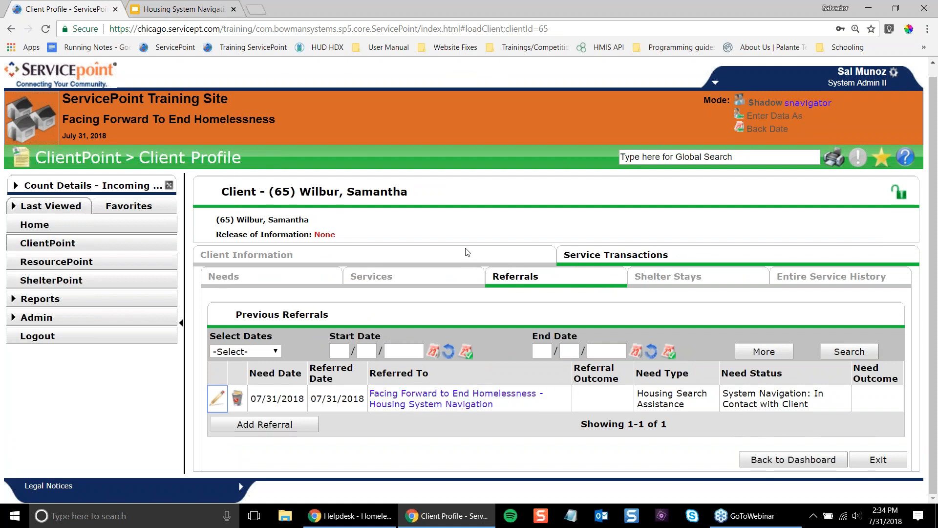
{"action": "left_click", "coordinate": [266, 258]}
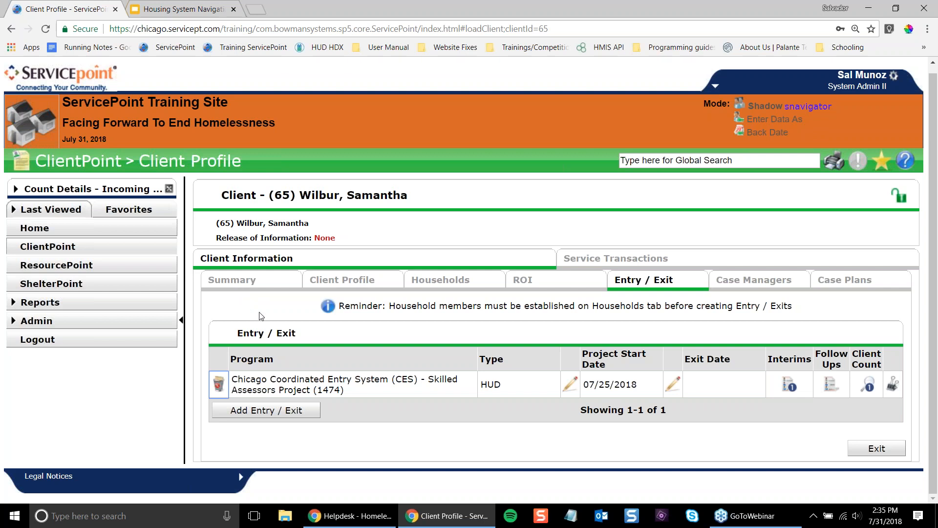
- Add a HUD entry in Housing System Navigation (1507) for the Single Female household, starting 07/31/2018
{"action": "left_click", "coordinate": [309, 415]}
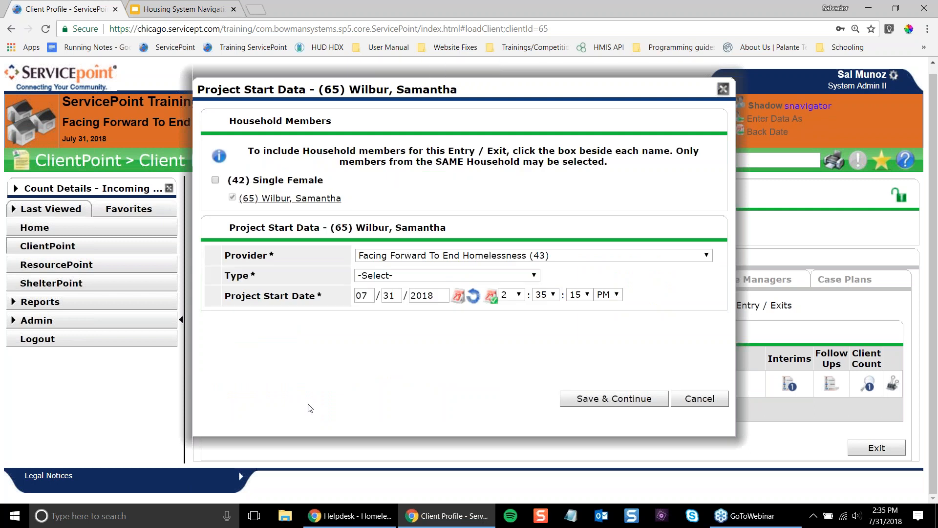
{"action": "left_click", "coordinate": [215, 180]}
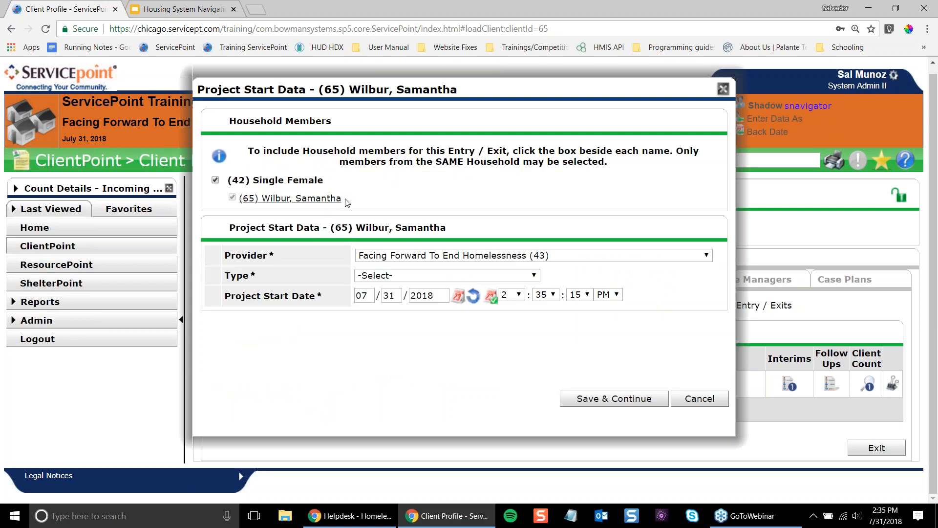
{"action": "left_click", "coordinate": [411, 259]}
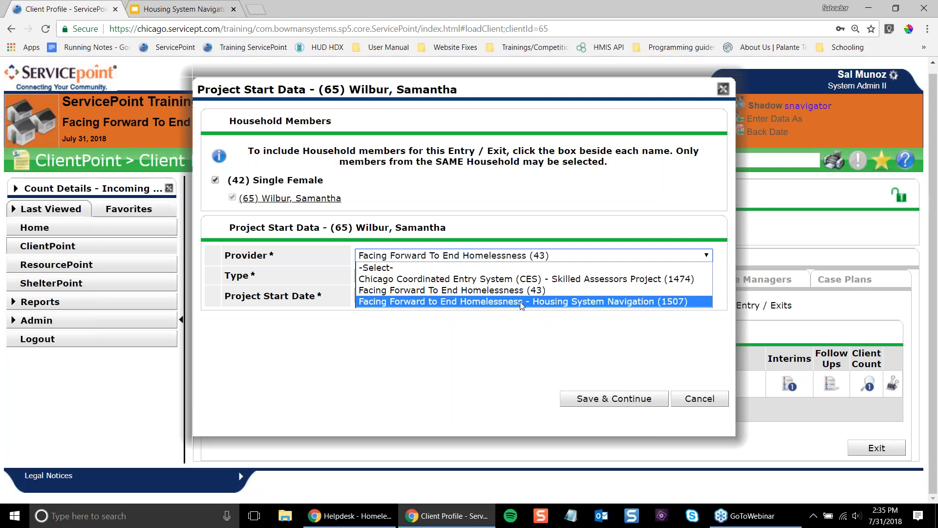
{"action": "key", "text": "Up"}
{"action": "key", "text": "Up"}
{"action": "key", "text": "Up"}
{"action": "left_click", "coordinate": [582, 303]}
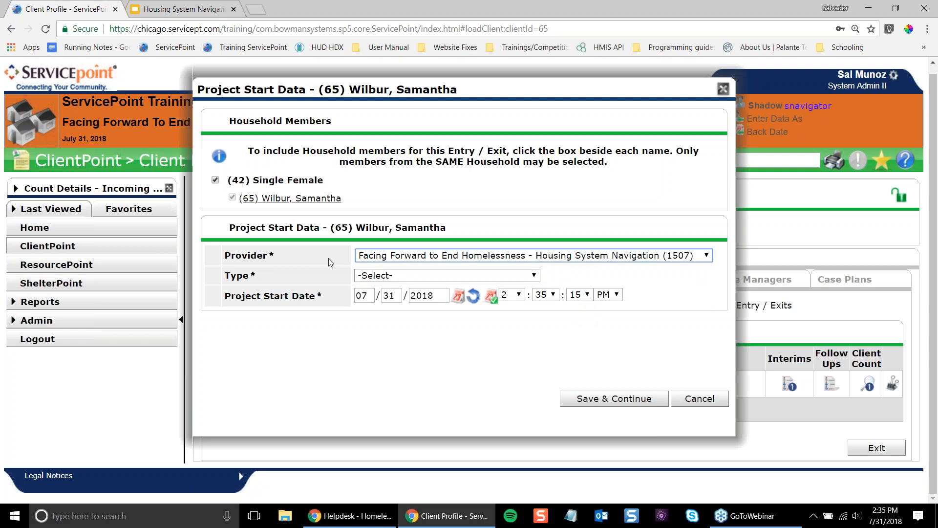
{"action": "left_click", "coordinate": [411, 275]}
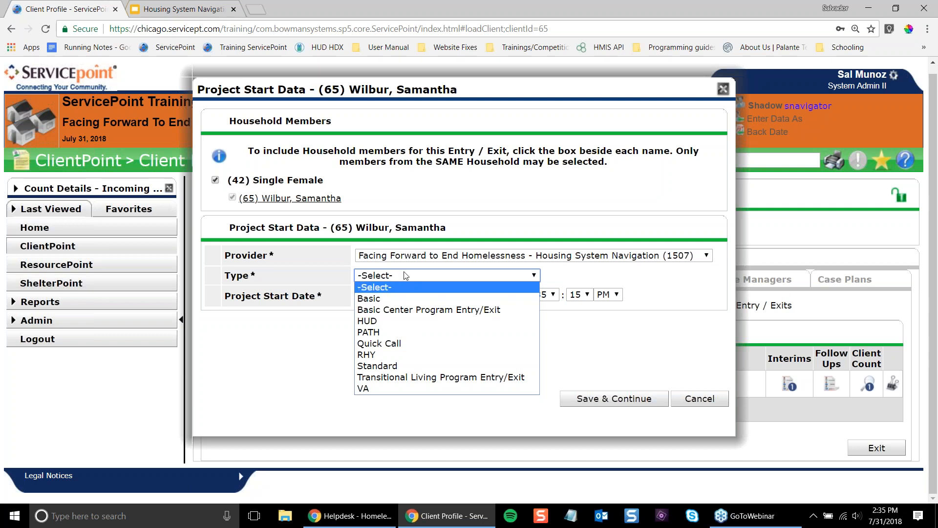
{"action": "left_click", "coordinate": [409, 322]}
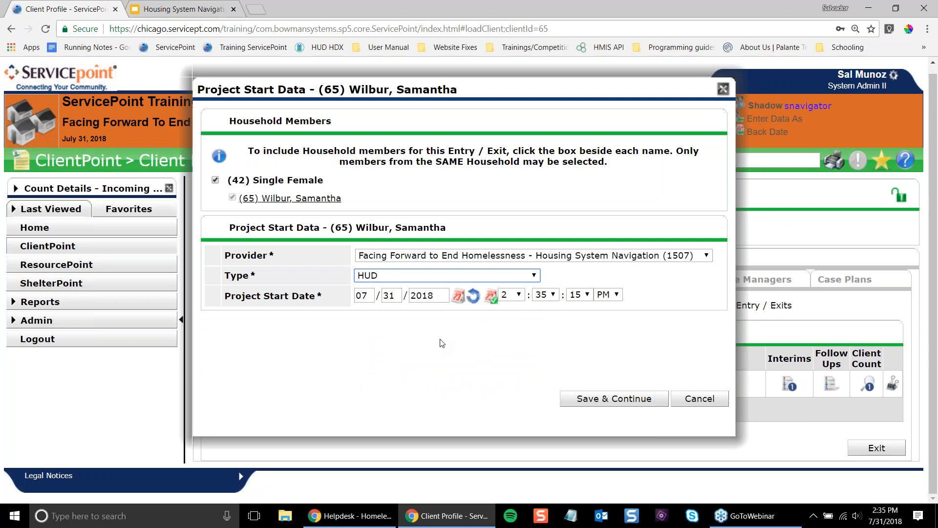
{"action": "left_click", "coordinate": [395, 297]}
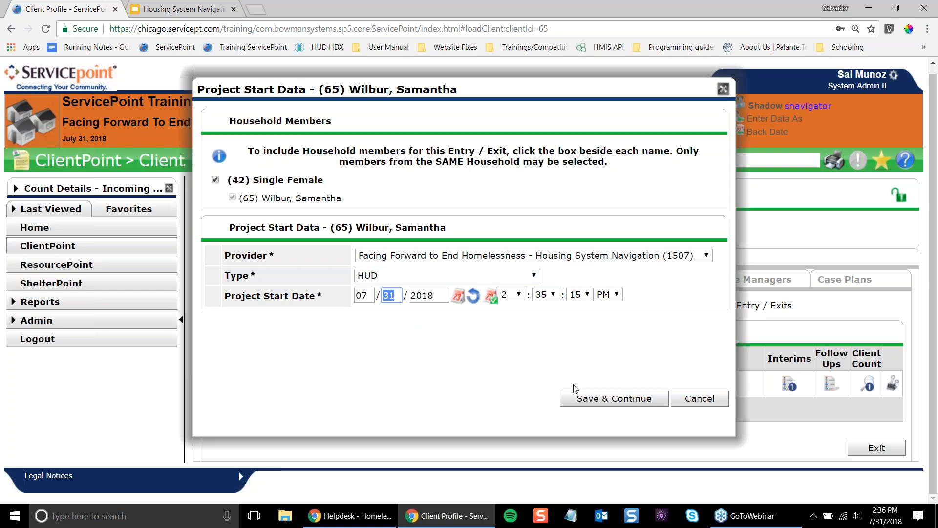
{"action": "left_click", "coordinate": [607, 399]}
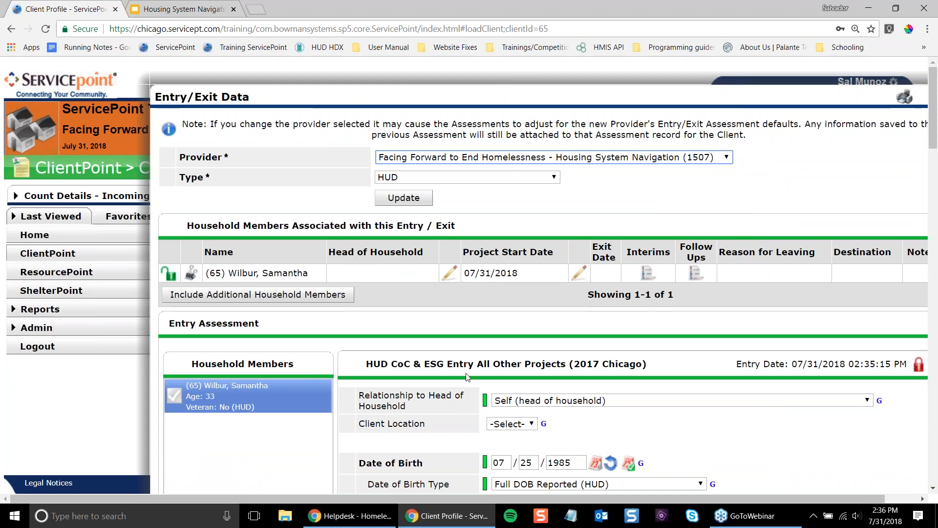
{"action": "scroll", "coordinate": [565, 385], "scroll_direction": "down", "scroll_amount": 1}
{"action": "scroll", "coordinate": [566, 385], "scroll_direction": "up", "scroll_amount": 1}
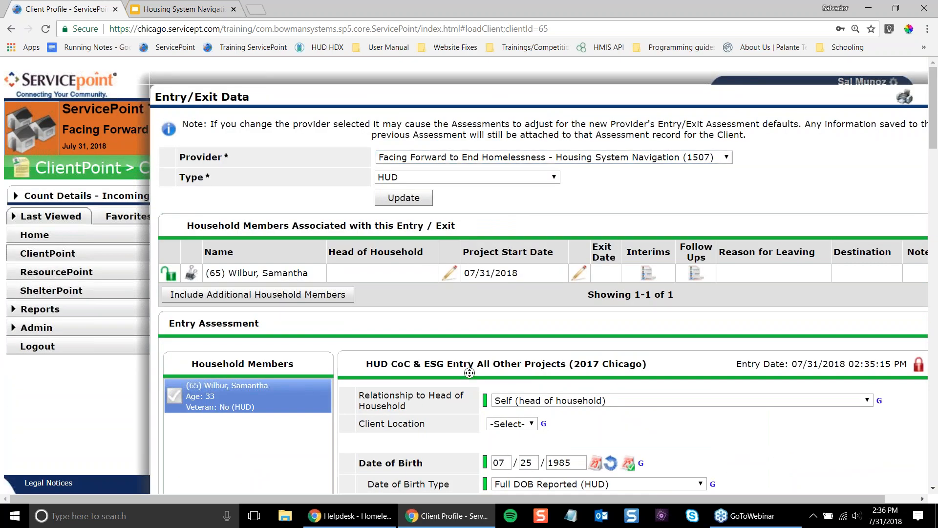
{"action": "scroll", "coordinate": [440, 294], "scroll_direction": "right", "scroll_amount": 1}
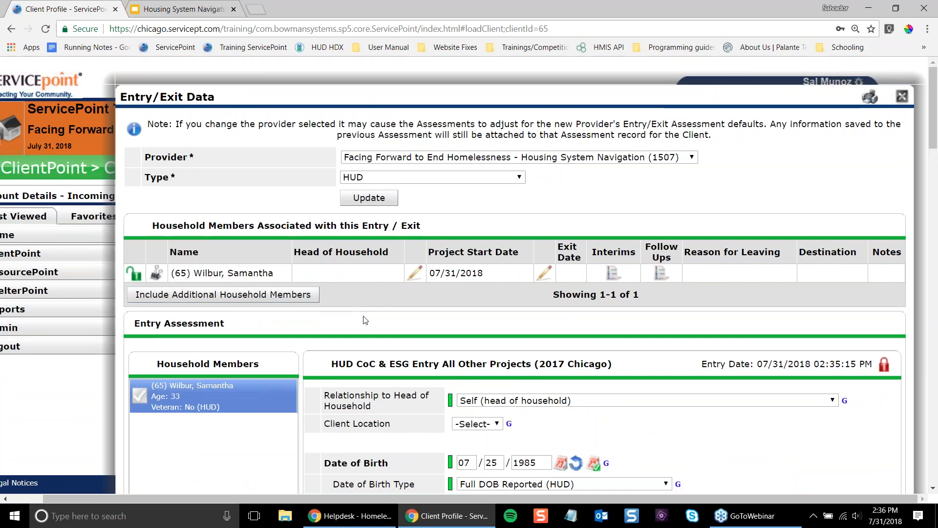
{"action": "scroll", "coordinate": [427, 330], "scroll_direction": "down", "scroll_amount": 7}
{"action": "scroll", "coordinate": [499, 296], "scroll_direction": "down", "scroll_amount": 9}
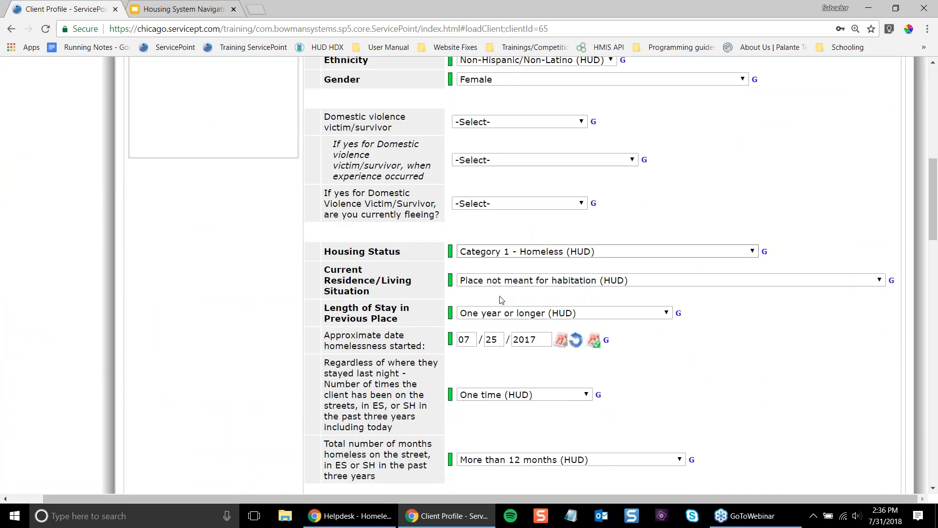
{"action": "scroll", "coordinate": [500, 296], "scroll_direction": "down", "scroll_amount": 7}
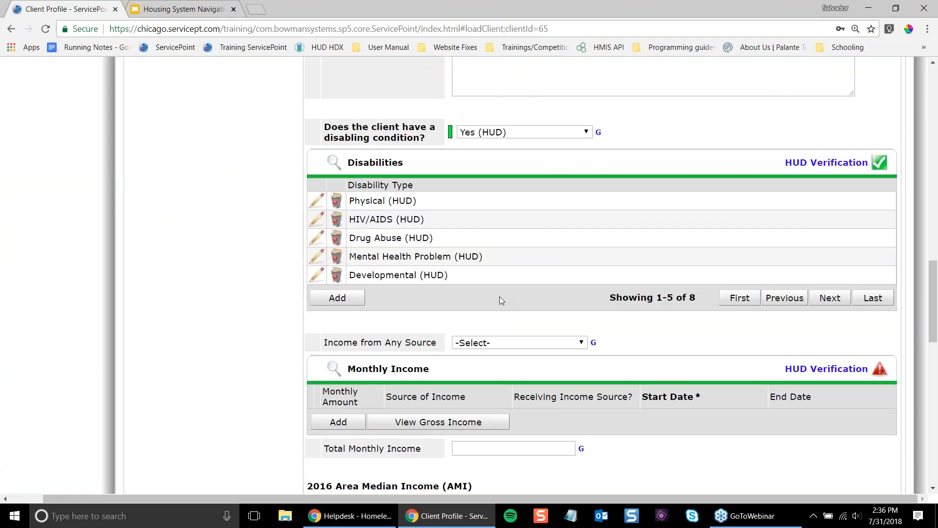
{"action": "scroll", "coordinate": [500, 299], "scroll_direction": "down", "scroll_amount": 9}
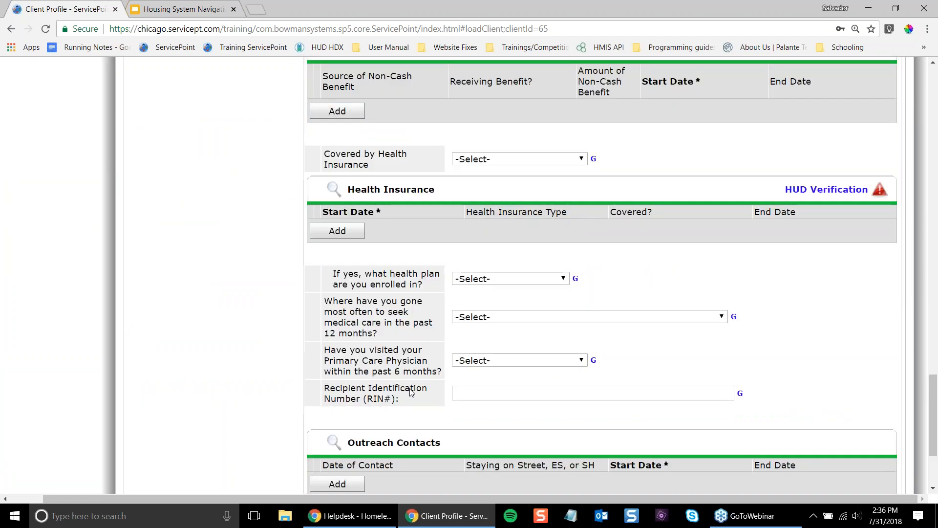
{"action": "scroll", "coordinate": [437, 309], "scroll_direction": "up", "scroll_amount": 7}
{"action": "scroll", "coordinate": [450, 313], "scroll_direction": "up", "scroll_amount": 16}
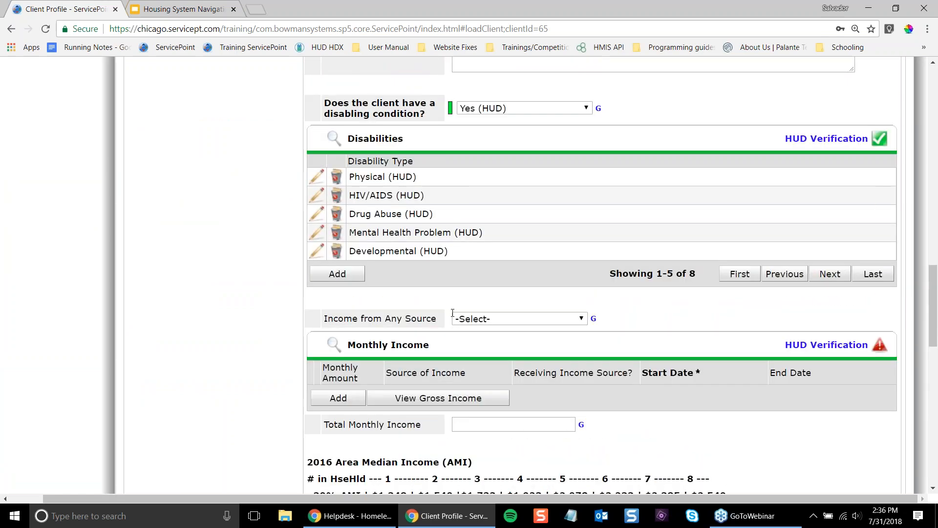
{"action": "scroll", "coordinate": [448, 308], "scroll_direction": "up", "scroll_amount": 5}
{"action": "scroll", "coordinate": [448, 308], "scroll_direction": "down", "scroll_amount": 11}
{"action": "scroll", "coordinate": [448, 306], "scroll_direction": "up", "scroll_amount": 4}
{"action": "scroll", "coordinate": [448, 306], "scroll_direction": "up", "scroll_amount": 4}
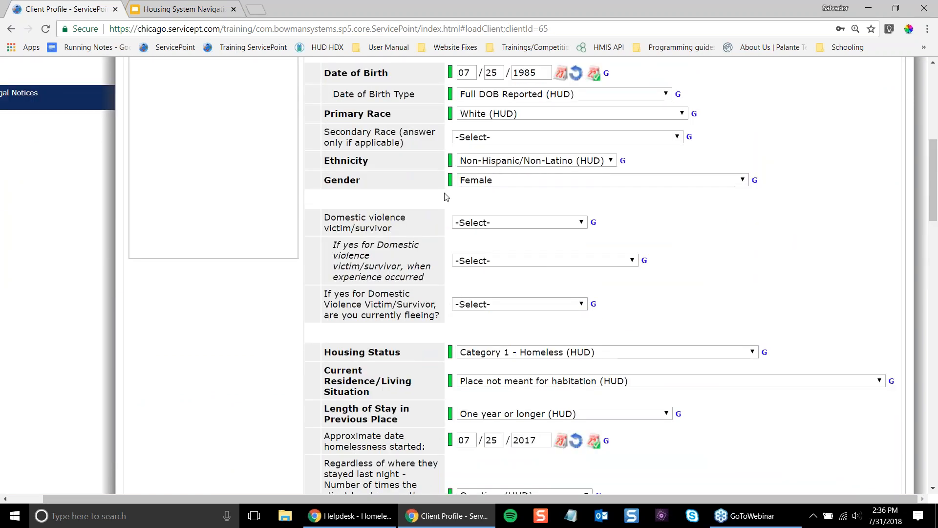
{"action": "scroll", "coordinate": [515, 305], "scroll_direction": "down", "scroll_amount": 2}
{"action": "scroll", "coordinate": [511, 284], "scroll_direction": "up", "scroll_amount": 1}
{"action": "scroll", "coordinate": [511, 284], "scroll_direction": "up", "scroll_amount": 4}
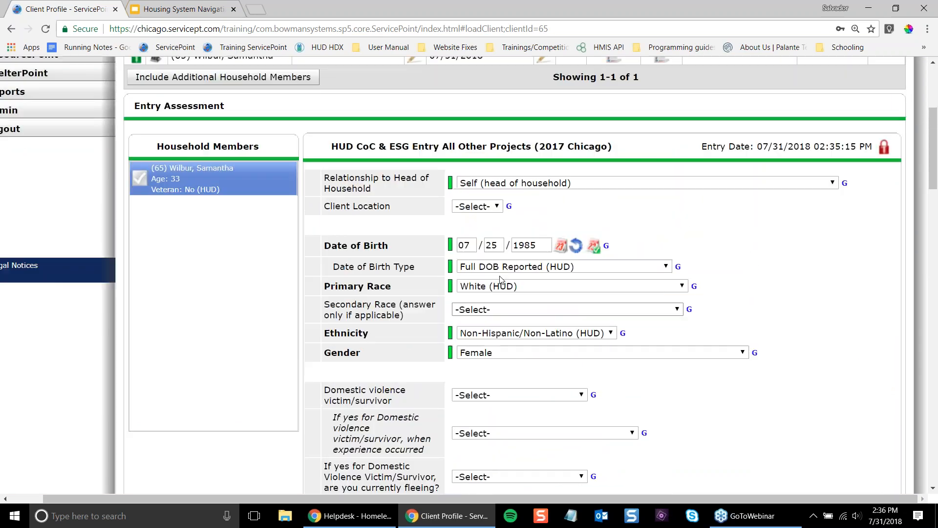
{"action": "scroll", "coordinate": [490, 280], "scroll_direction": "down", "scroll_amount": 1}
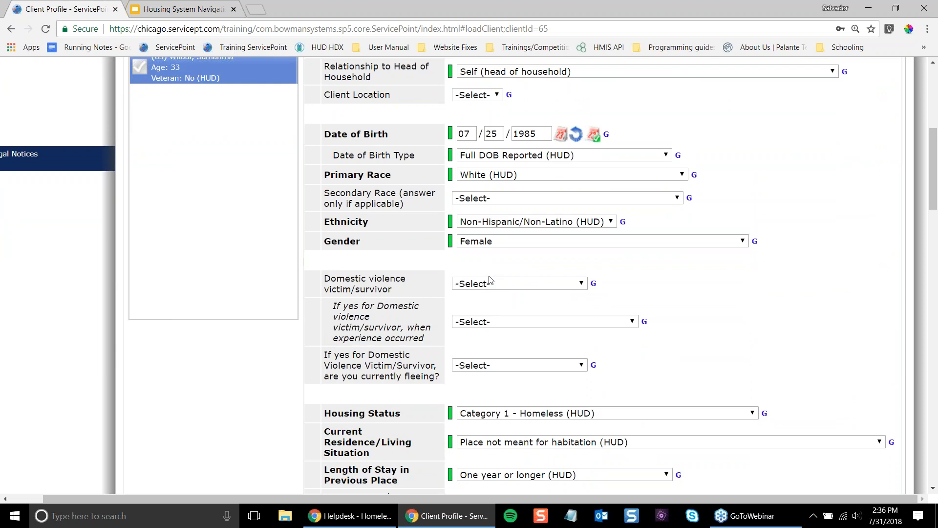
{"action": "left_click", "coordinate": [476, 222]}
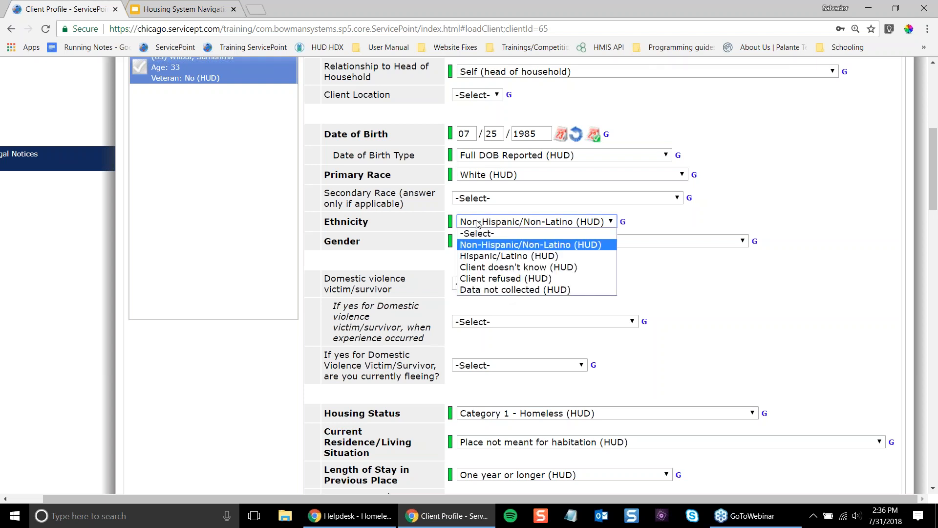
{"action": "left_click", "coordinate": [477, 223]}
{"action": "left_click", "coordinate": [478, 241]}
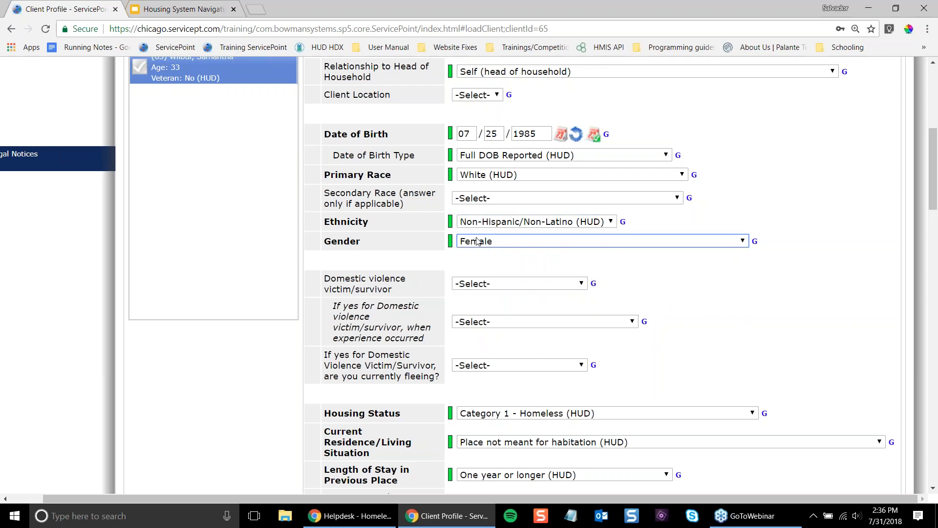
{"action": "scroll", "coordinate": [476, 240], "scroll_direction": "down", "scroll_amount": 12}
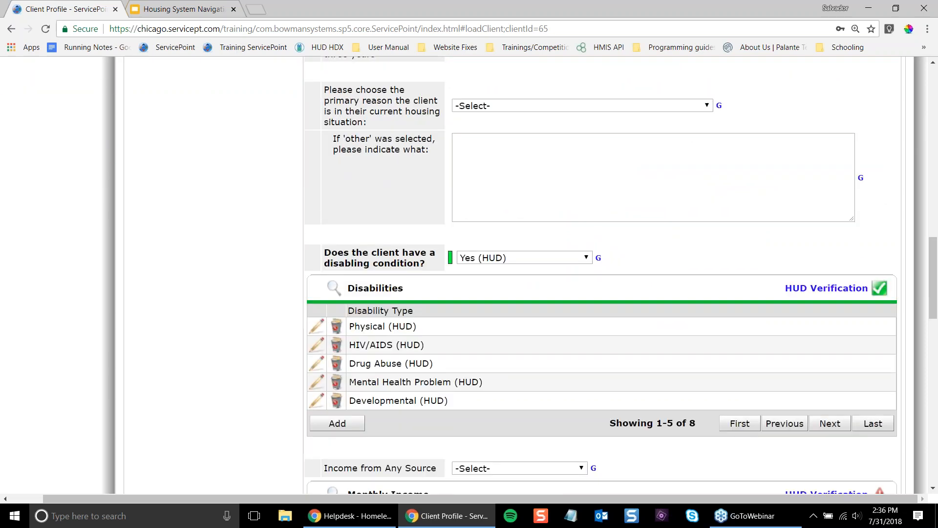
{"action": "scroll", "coordinate": [473, 243], "scroll_direction": "down", "scroll_amount": 12}
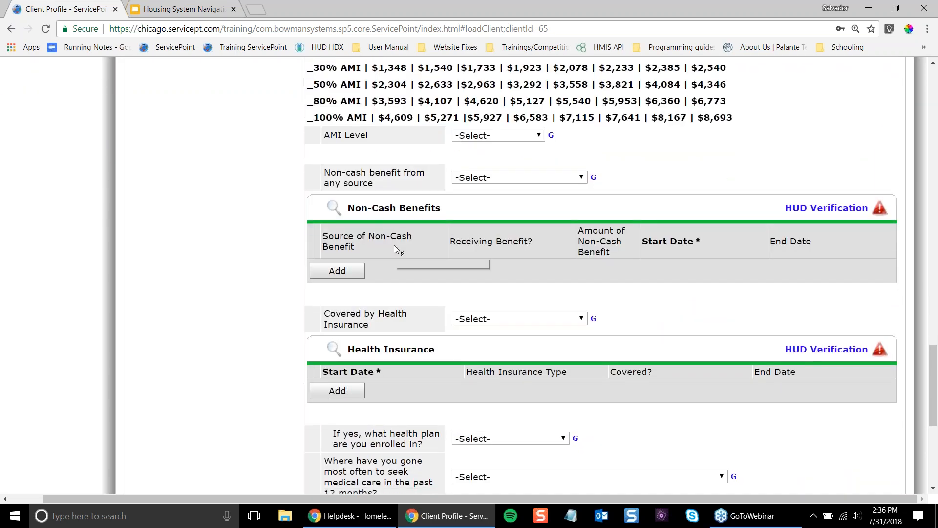
{"action": "scroll", "coordinate": [394, 245], "scroll_direction": "down", "scroll_amount": 5}
{"action": "scroll", "coordinate": [268, 418], "scroll_direction": "up", "scroll_amount": 18}
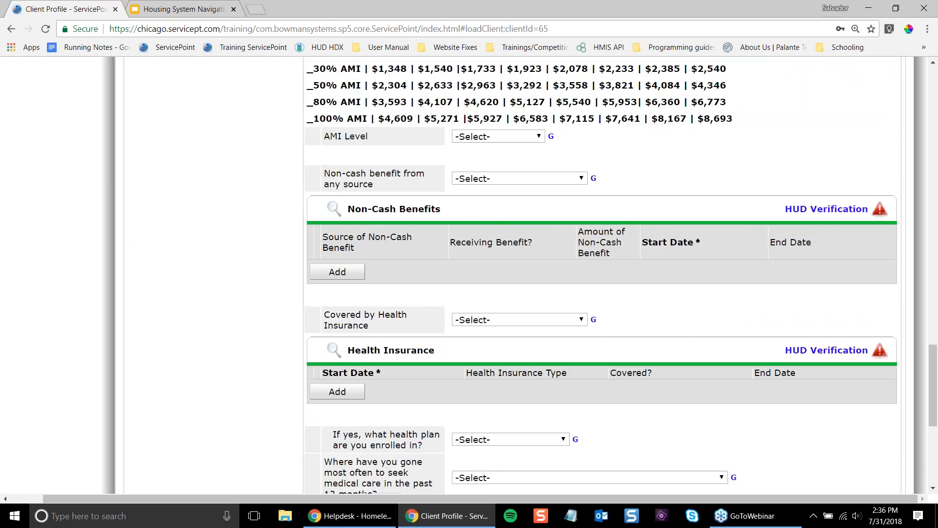
{"action": "scroll", "coordinate": [267, 417], "scroll_direction": "up", "scroll_amount": 7}
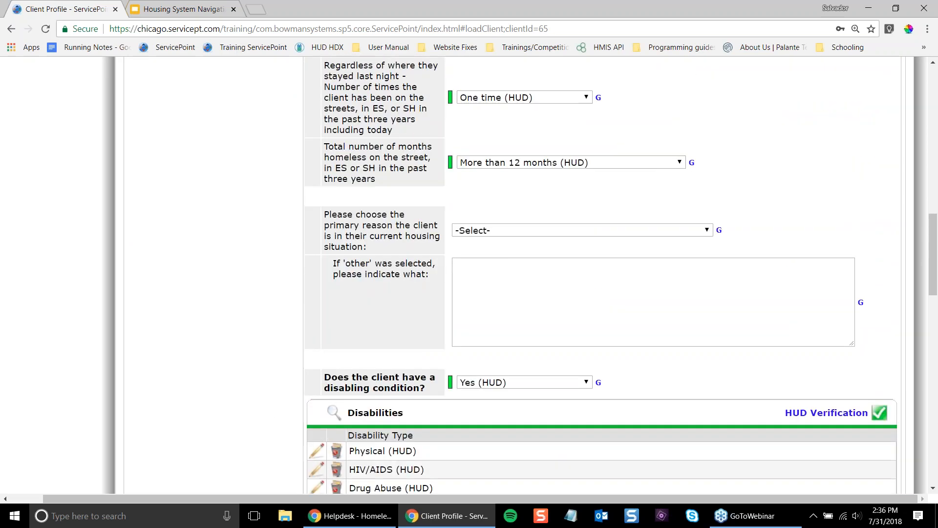
{"action": "scroll", "coordinate": [350, 245], "scroll_direction": "up", "scroll_amount": 6}
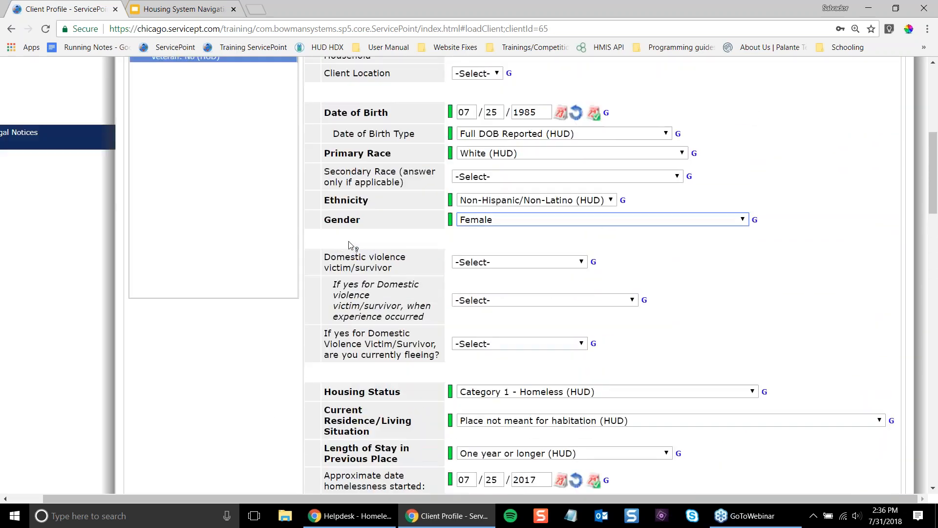
- Set the client location to IL-510 in the entry assessment
{"action": "left_click", "coordinate": [478, 157]}
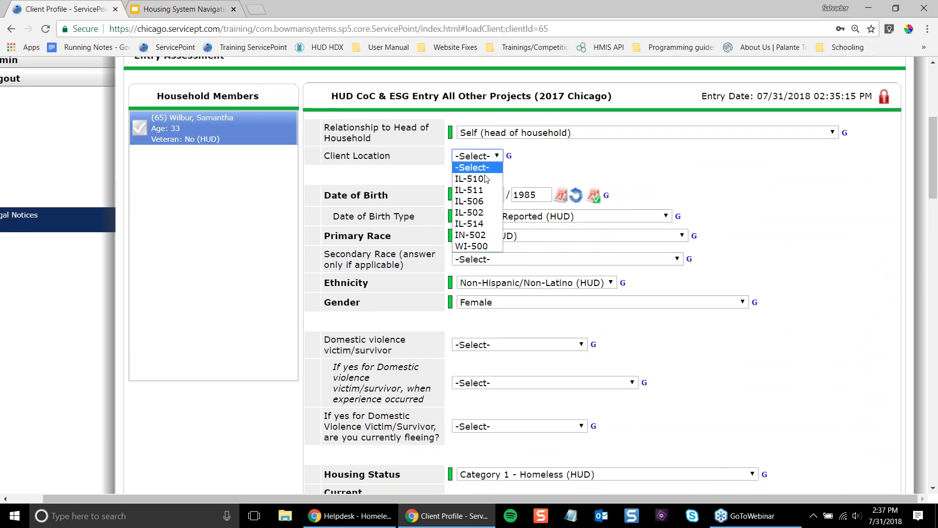
{"action": "left_click", "coordinate": [485, 179]}
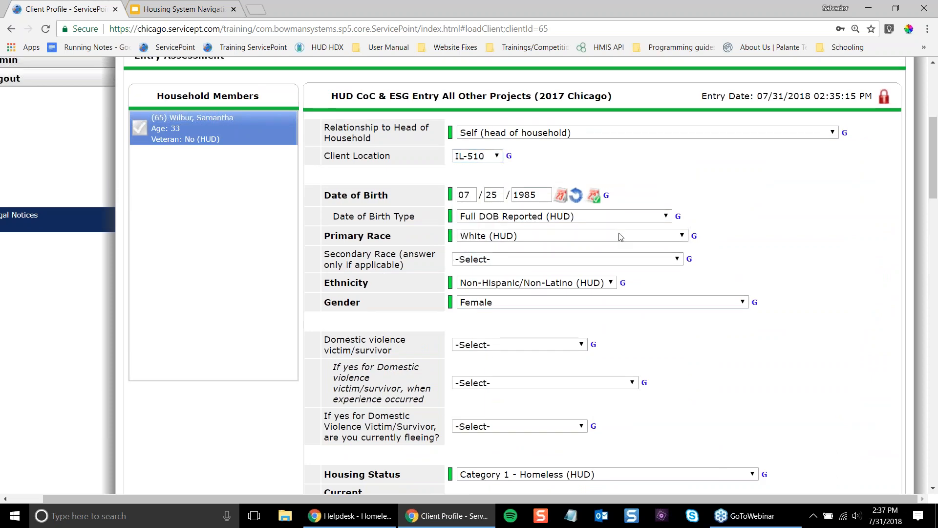
{"action": "scroll", "coordinate": [820, 359], "scroll_direction": "down", "scroll_amount": 4}
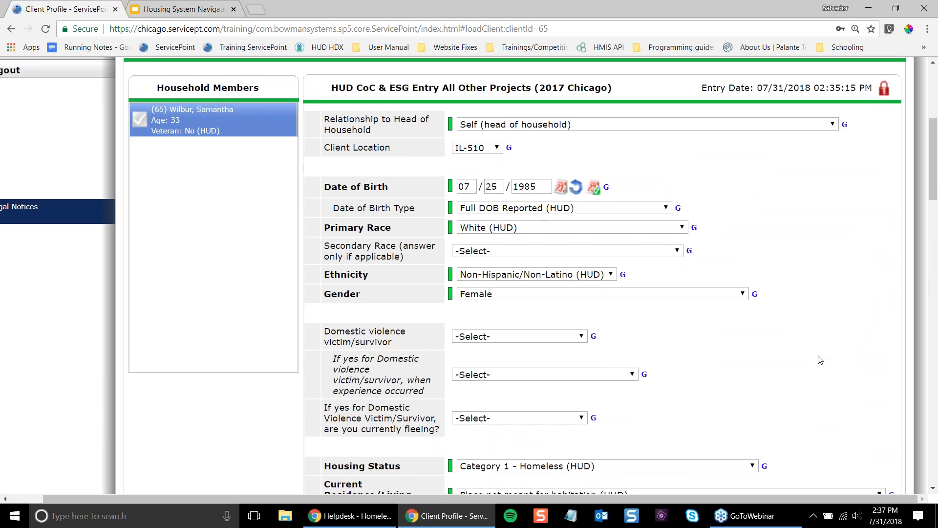
{"action": "scroll", "coordinate": [820, 359], "scroll_direction": "down", "scroll_amount": 18}
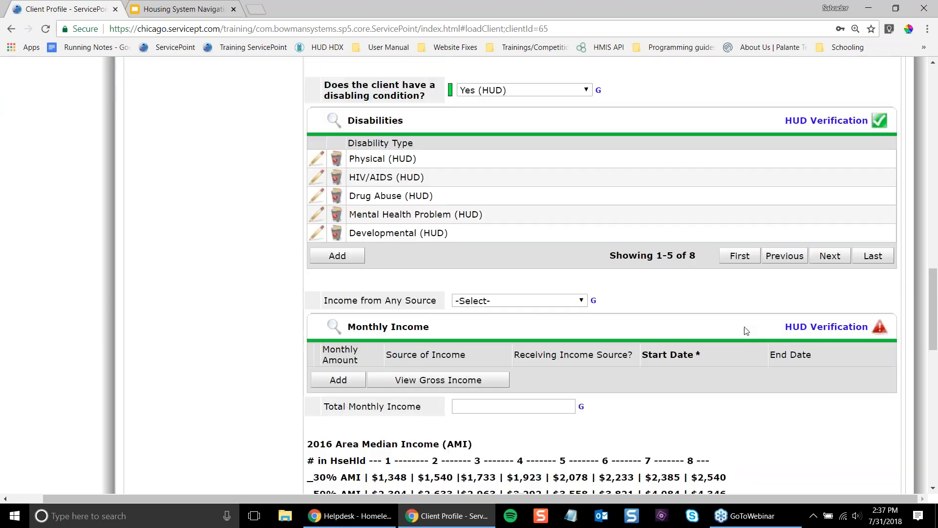
{"action": "scroll", "coordinate": [744, 330], "scroll_direction": "down", "scroll_amount": 9}
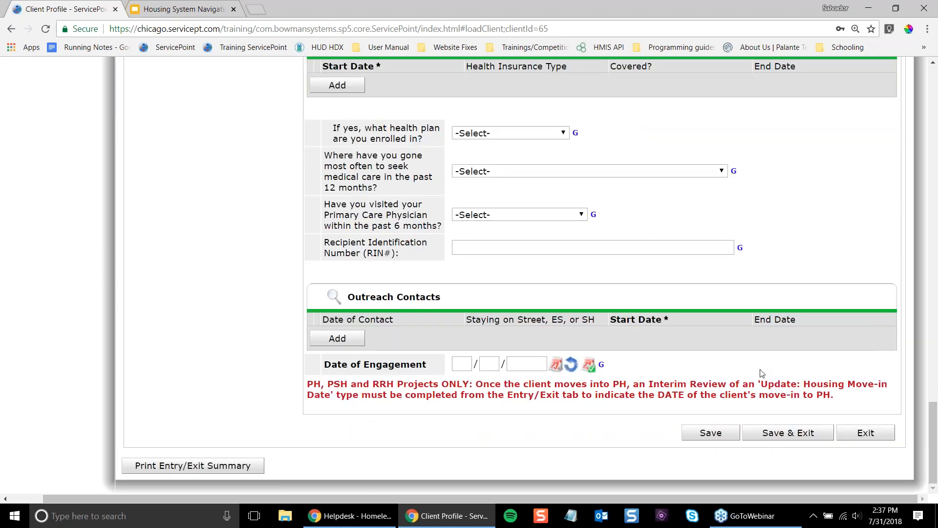
{"action": "scroll", "coordinate": [761, 377], "scroll_direction": "up", "scroll_amount": 20}
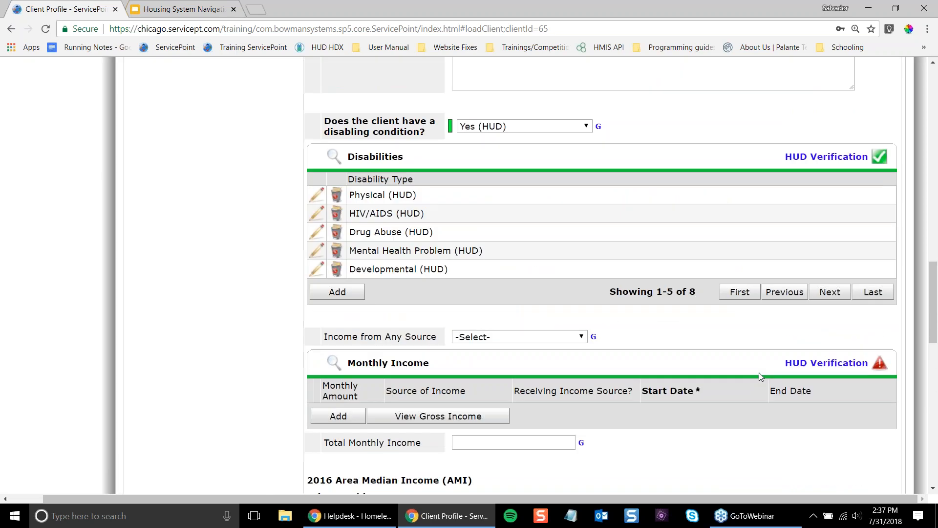
{"action": "scroll", "coordinate": [761, 377], "scroll_direction": "up", "scroll_amount": 9}
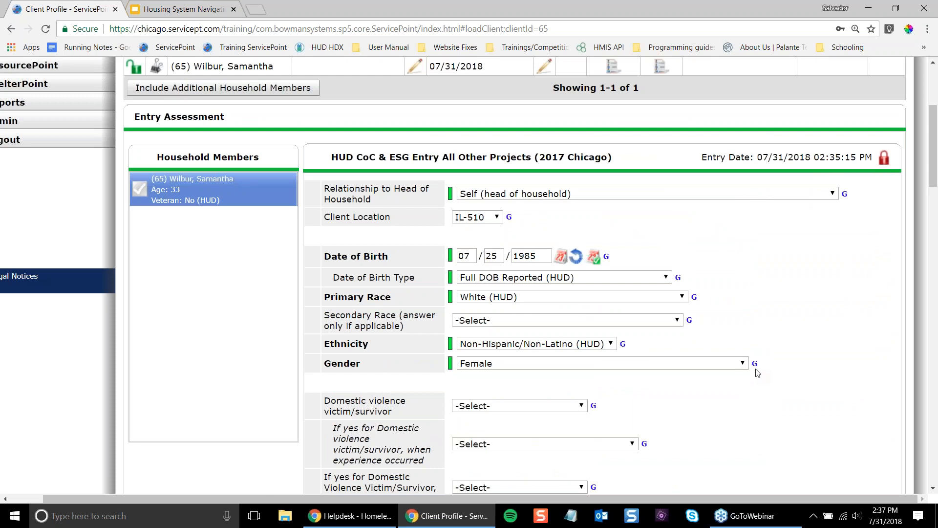
- Review the health insurance, outreach contacts and Date of Engagement fields at the form's bottom
{"action": "scroll", "coordinate": [628, 342], "scroll_direction": "down", "scroll_amount": 6}
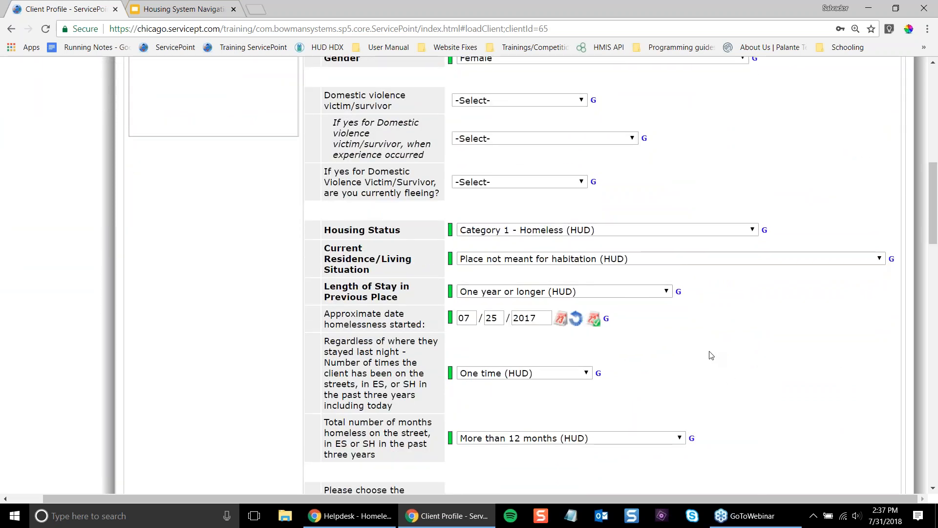
{"action": "scroll", "coordinate": [710, 356], "scroll_direction": "down", "scroll_amount": 20}
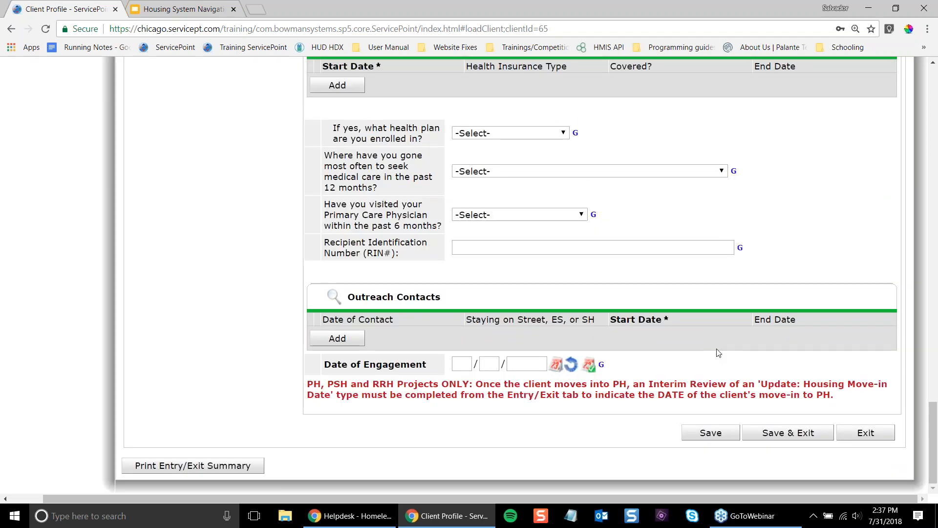
{"action": "scroll", "coordinate": [718, 352], "scroll_direction": "up", "scroll_amount": 4}
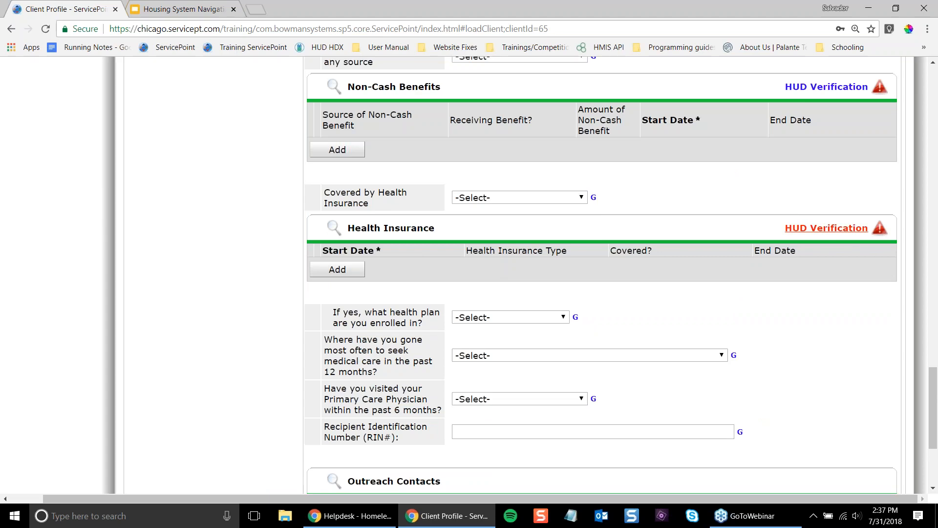
{"action": "scroll", "coordinate": [831, 211], "scroll_direction": "up", "scroll_amount": 9}
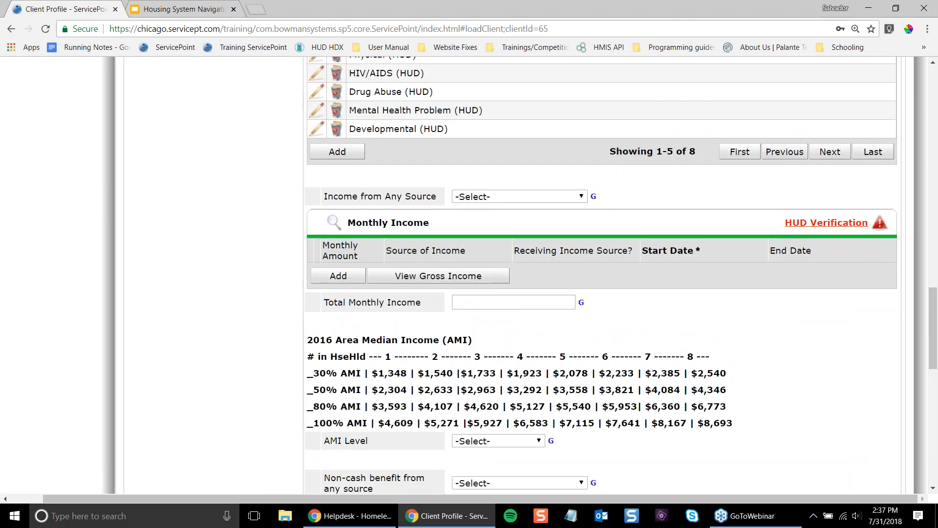
{"action": "scroll", "coordinate": [861, 241], "scroll_direction": "up", "scroll_amount": 2}
{"action": "scroll", "coordinate": [861, 241], "scroll_direction": "up", "scroll_amount": 2}
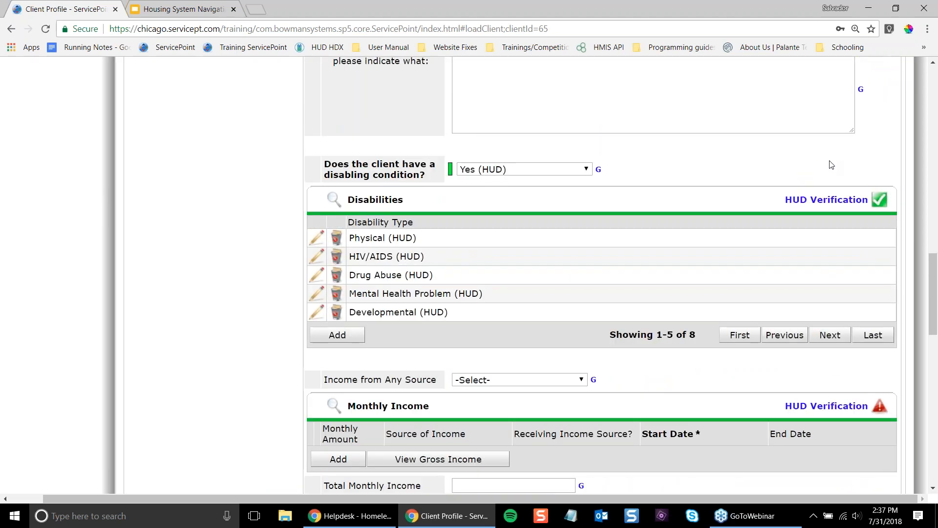
{"action": "scroll", "coordinate": [856, 234], "scroll_direction": "down", "scroll_amount": 1}
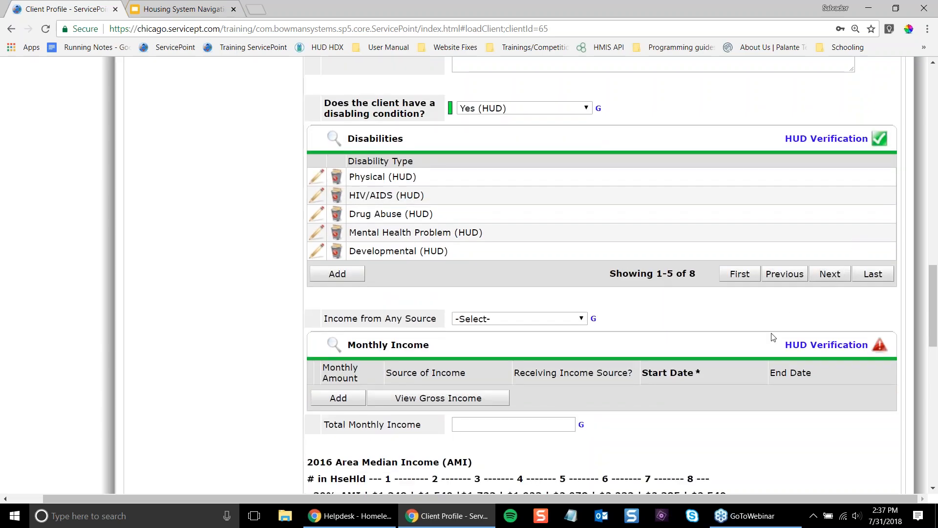
{"action": "scroll", "coordinate": [854, 430], "scroll_direction": "down", "scroll_amount": 7}
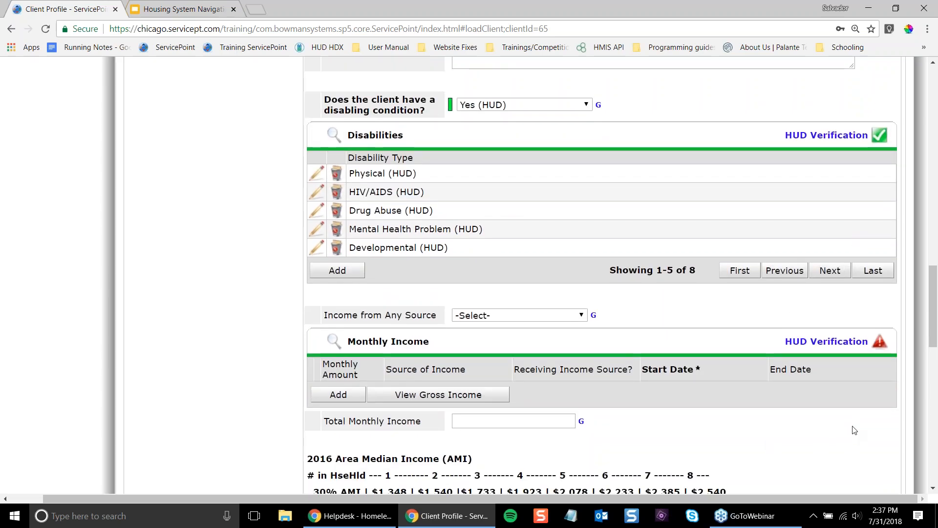
{"action": "scroll", "coordinate": [844, 424], "scroll_direction": "down", "scroll_amount": 2}
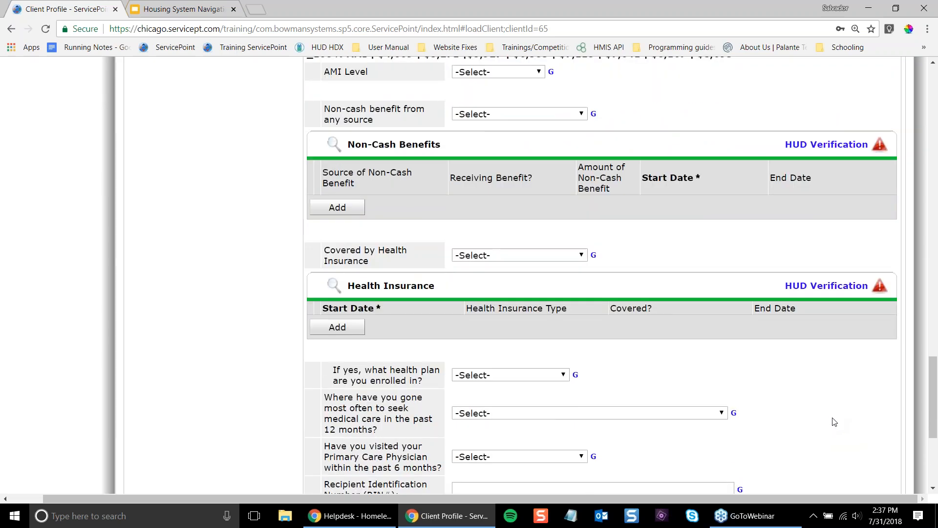
{"action": "scroll", "coordinate": [833, 417], "scroll_direction": "down", "scroll_amount": 3}
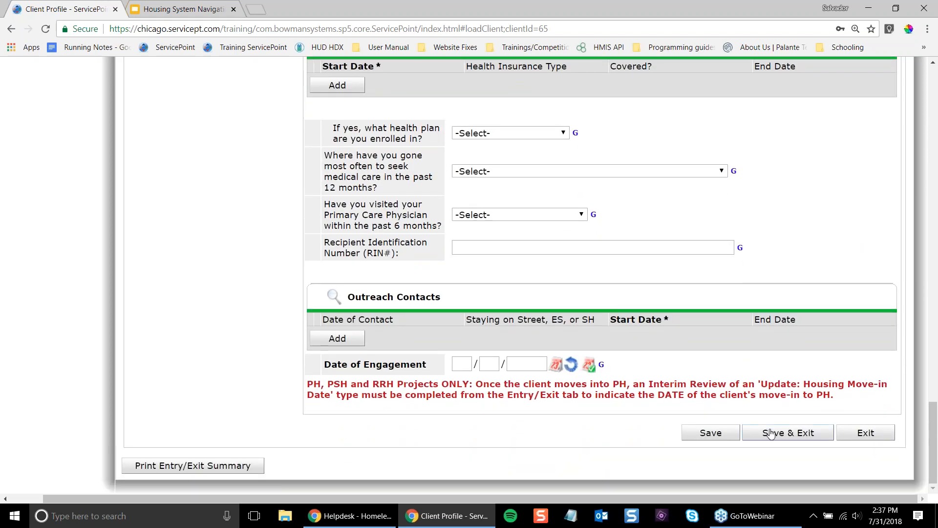
- Save the Housing System Navigation entry and view the client's empty ROI tab
{"action": "left_click", "coordinate": [770, 434]}
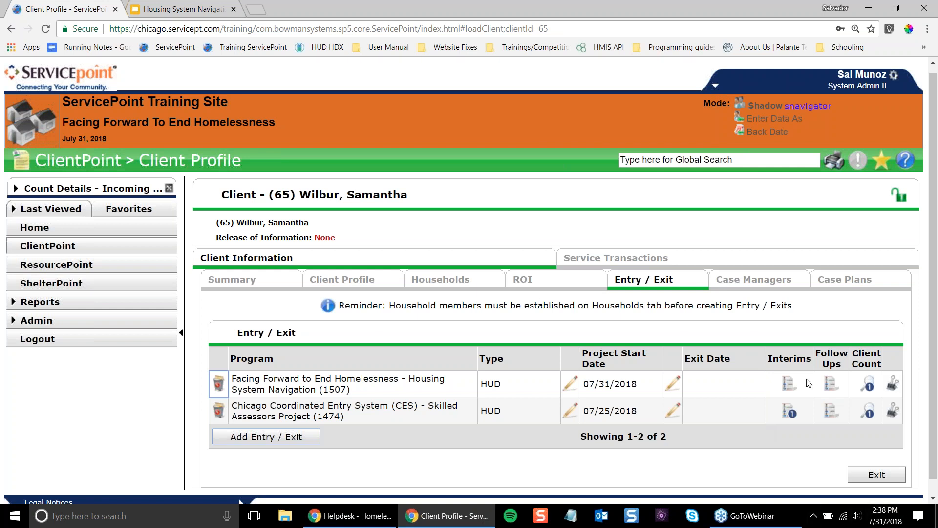
{"action": "left_click", "coordinate": [572, 288]}
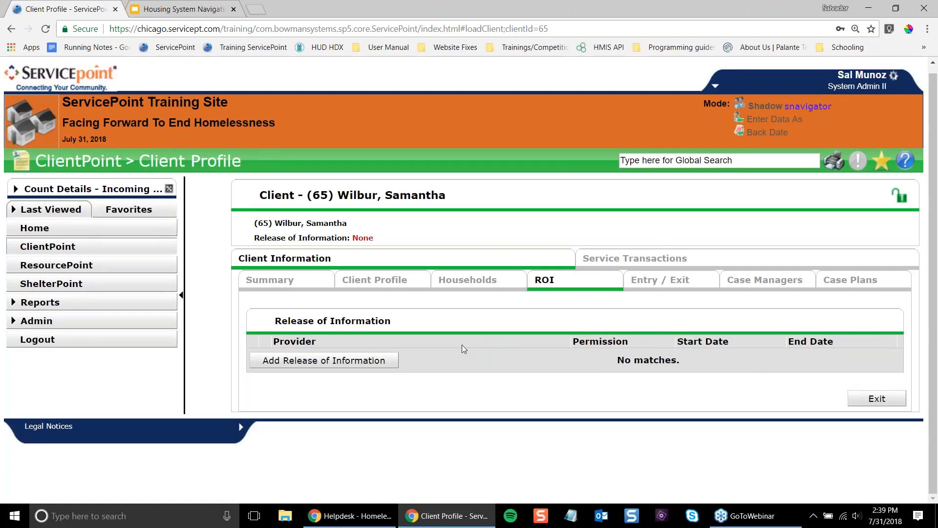
- Add a Release of Information with provider Facing Forward To End Homelessness (43), starting 07/31/2018
{"action": "left_click", "coordinate": [322, 362]}
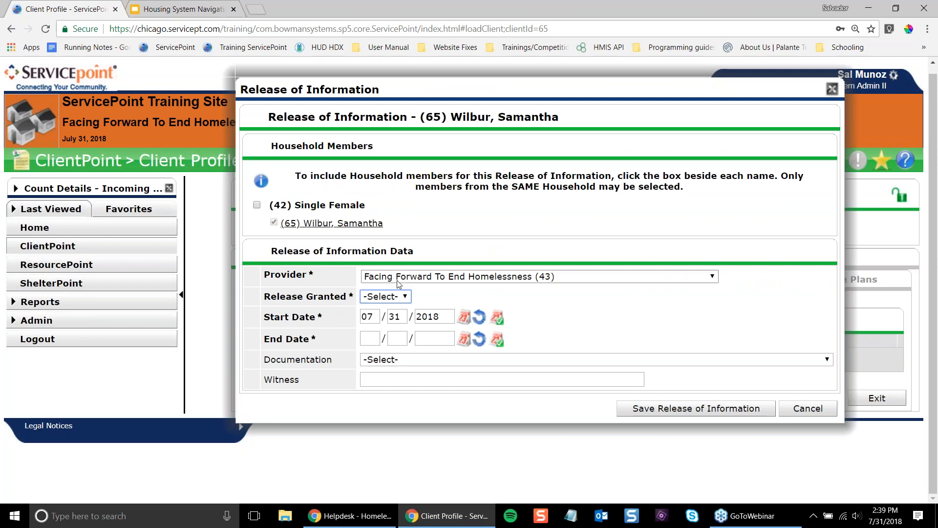
{"action": "left_click", "coordinate": [398, 282]}
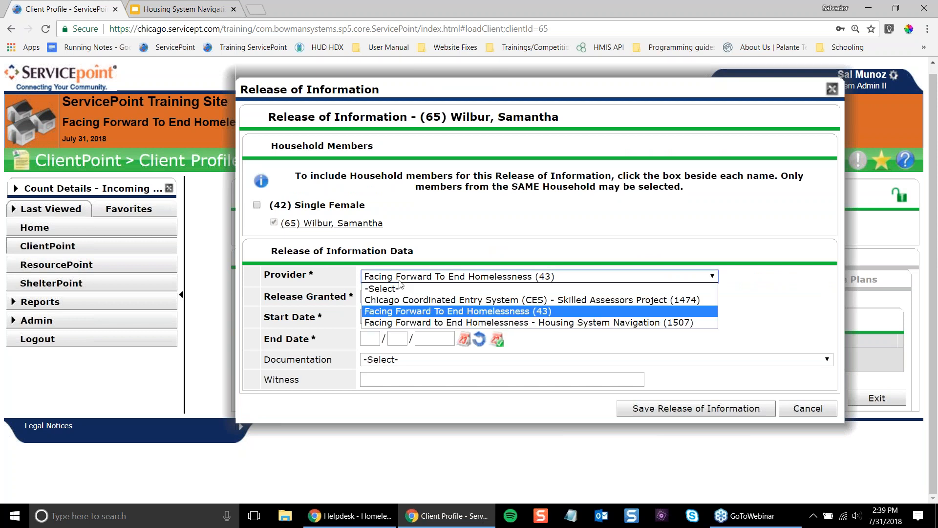
{"action": "left_click", "coordinate": [421, 322]}
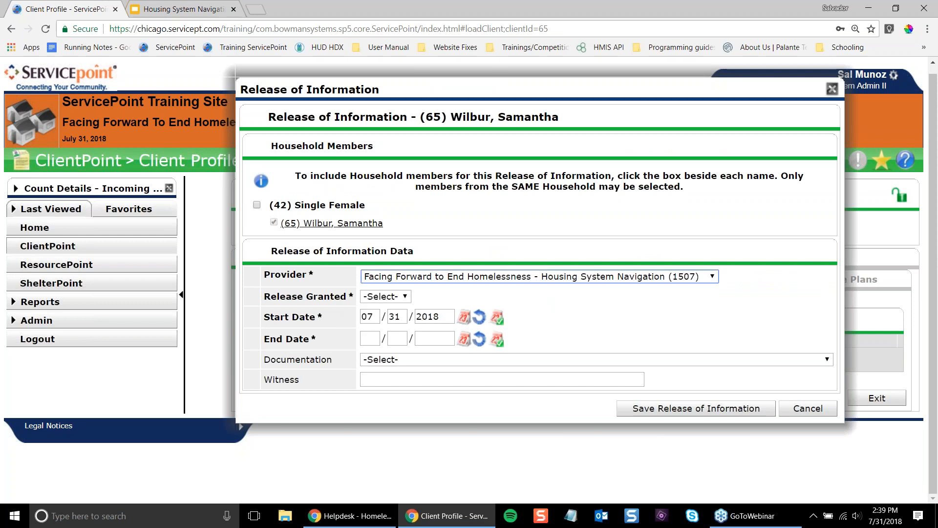
{"action": "left_click", "coordinate": [392, 296]}
{"action": "left_click", "coordinate": [413, 275]}
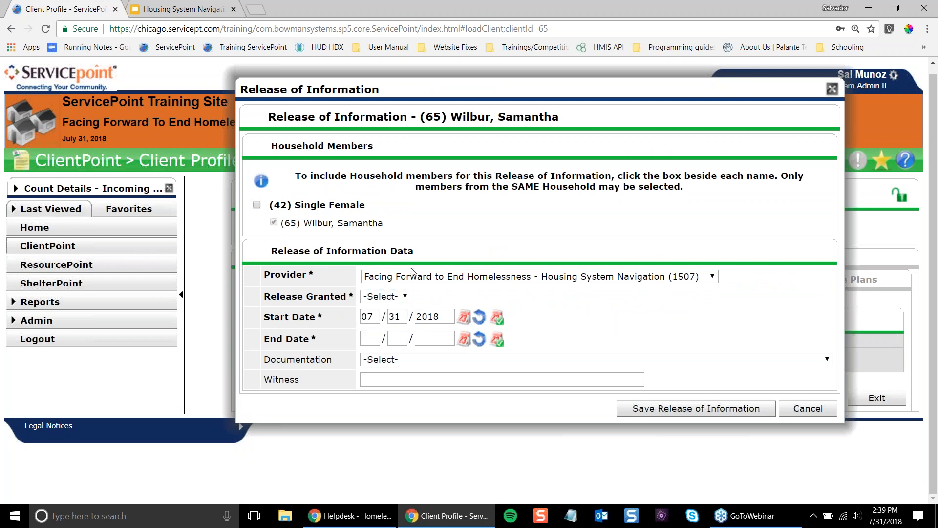
{"action": "left_click", "coordinate": [413, 275]}
{"action": "left_click", "coordinate": [416, 311]}
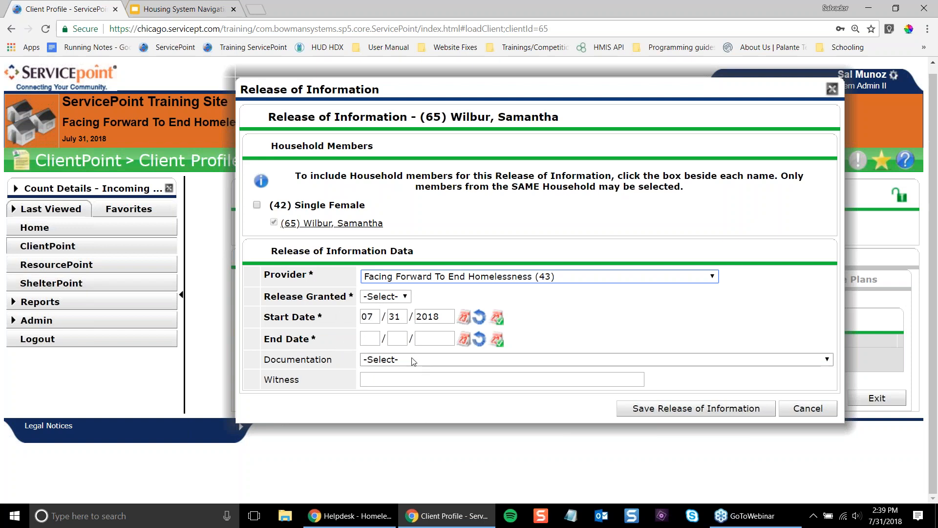
- Mark the release as granted with an end date of 07/31/2021
{"action": "left_click", "coordinate": [392, 297]}
{"action": "left_click", "coordinate": [377, 320]}
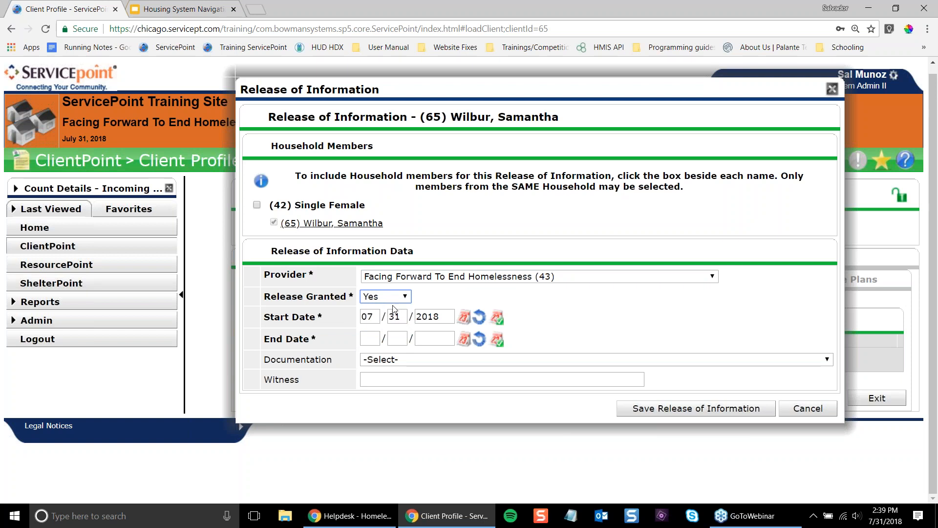
{"action": "left_click", "coordinate": [365, 338]}
{"action": "left_click", "coordinate": [497, 339]}
{"action": "left_click", "coordinate": [451, 337]}
{"action": "key", "text": "BackSpace"}
{"action": "key", "text": "BackSpace"}
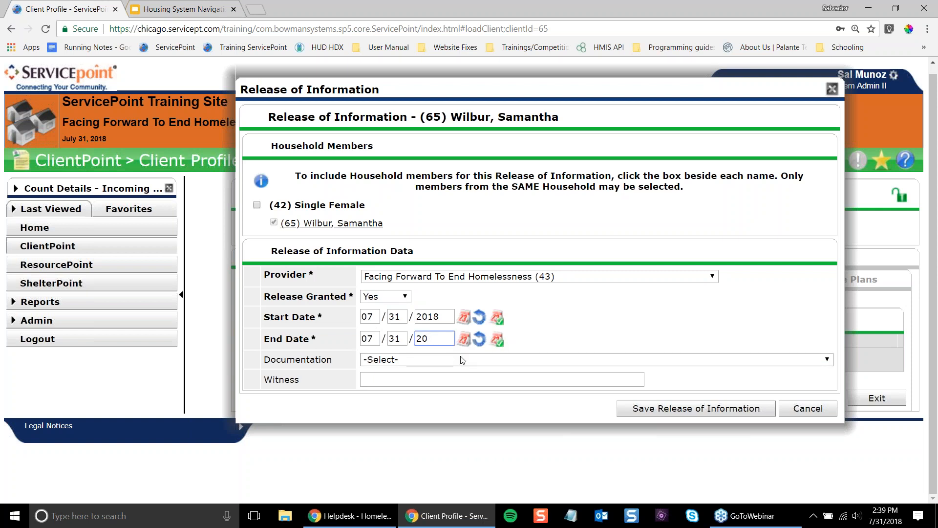
{"action": "type", "text": "21"}
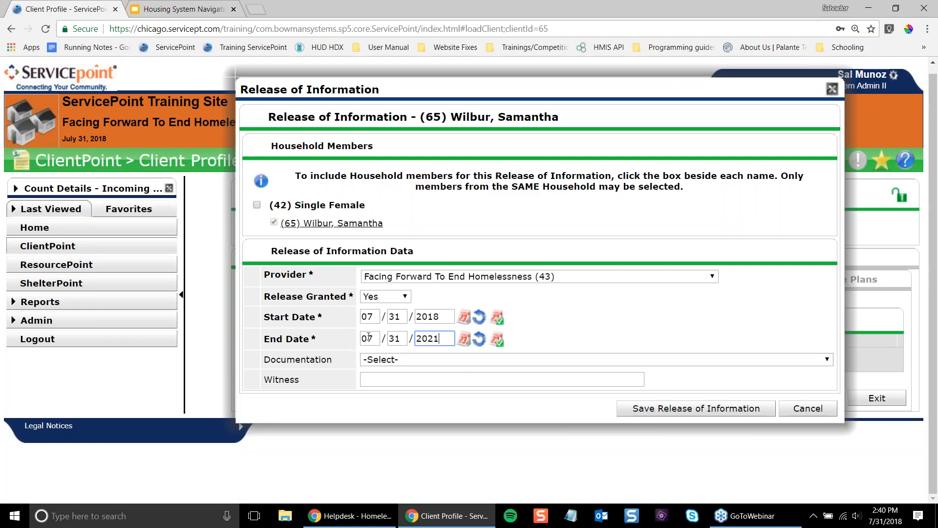
- Set the documentation to option A and enter the witness's name
{"action": "left_click", "coordinate": [436, 359]}
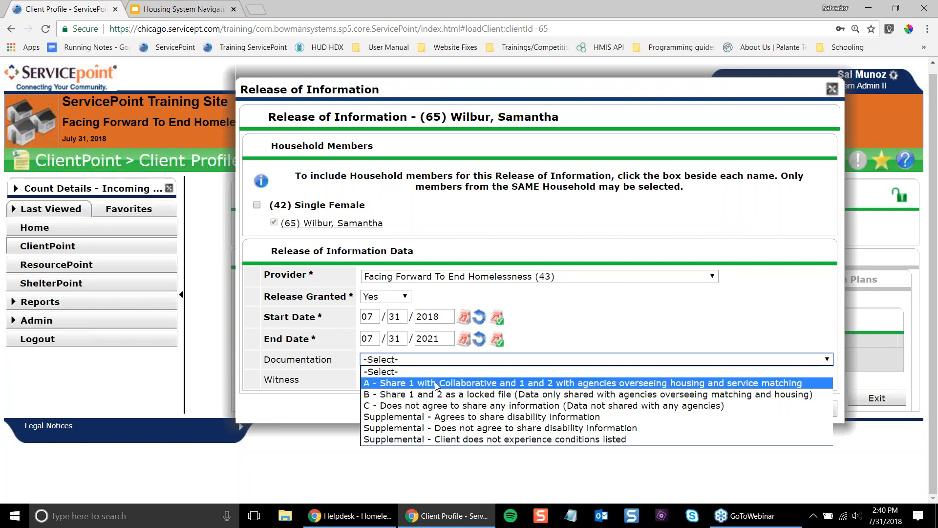
{"action": "left_click", "coordinate": [435, 382]}
{"action": "key", "text": "Tab"}
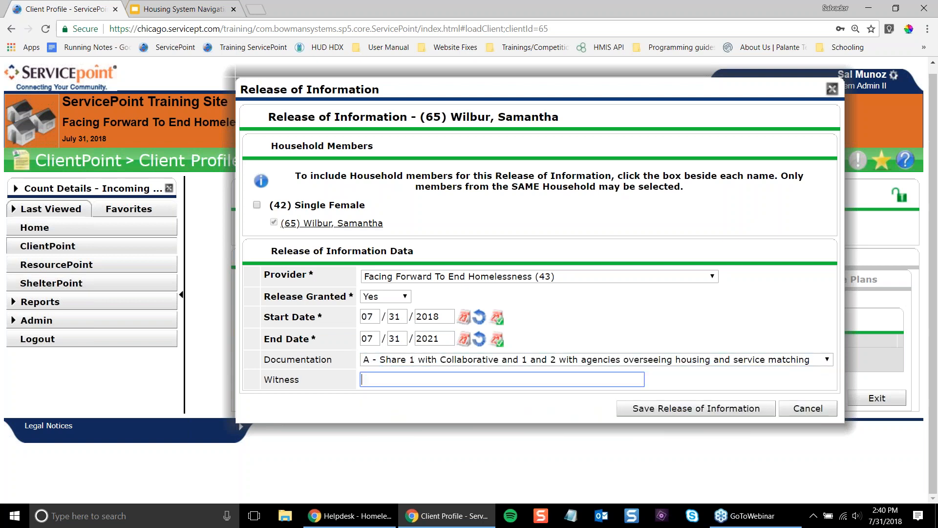
- Save the first release and start a second one granted through 07/31/2021
{"action": "left_click", "coordinate": [653, 408]}
{"action": "left_click", "coordinate": [324, 386]}
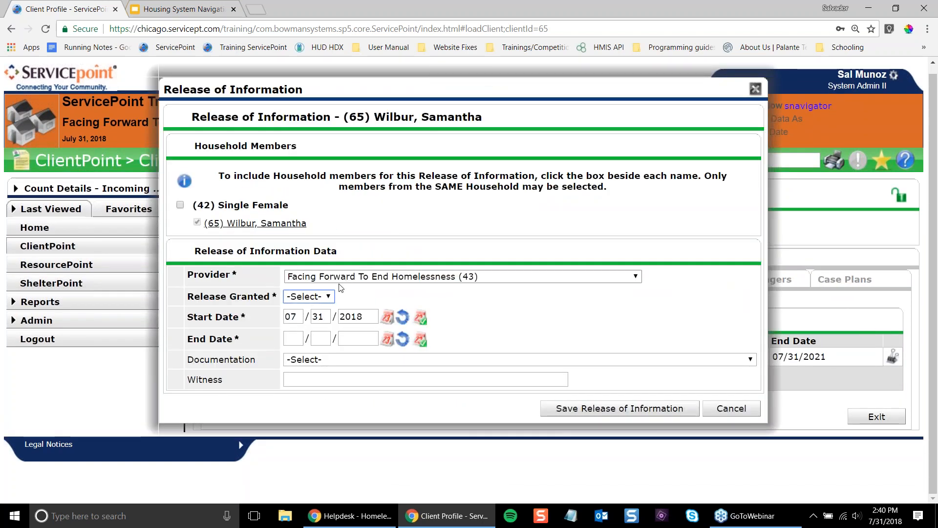
{"action": "left_click", "coordinate": [311, 297]}
{"action": "left_click", "coordinate": [308, 320]}
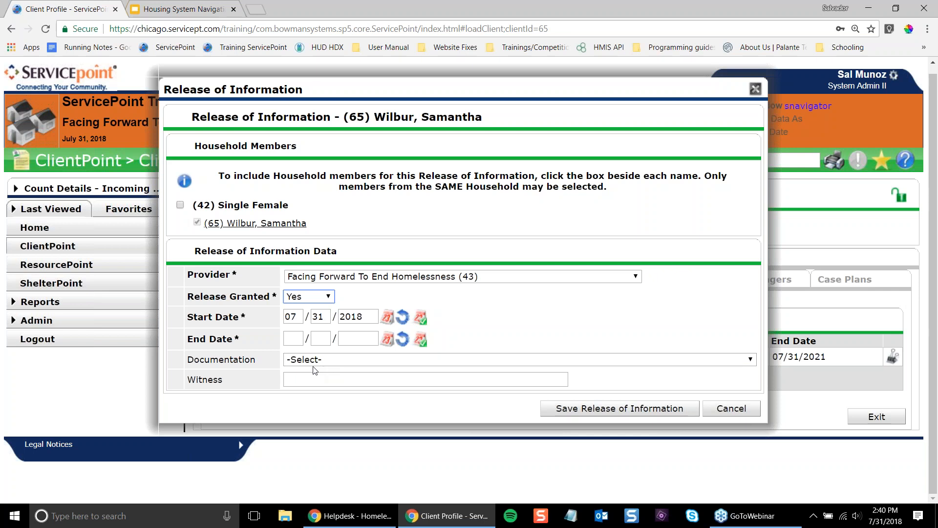
{"action": "left_click", "coordinate": [295, 338]}
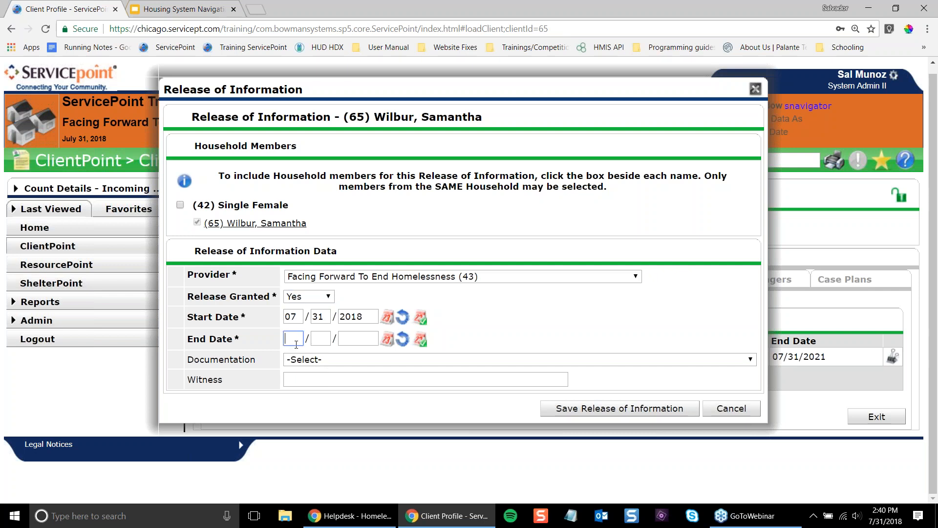
{"action": "left_click", "coordinate": [419, 339]}
{"action": "left_click", "coordinate": [375, 338]}
{"action": "key", "text": "BackSpace"}
{"action": "key", "text": "BackSpace"}
{"action": "type", "text": "21"}
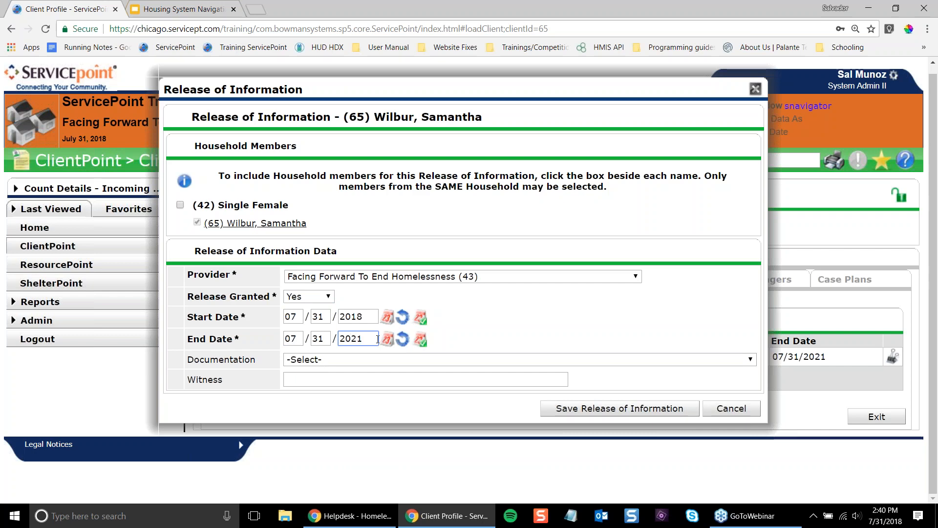
- Set documentation to Supplemental - Client does not experience conditions listed and enter the witness's name
{"action": "left_click", "coordinate": [391, 361]}
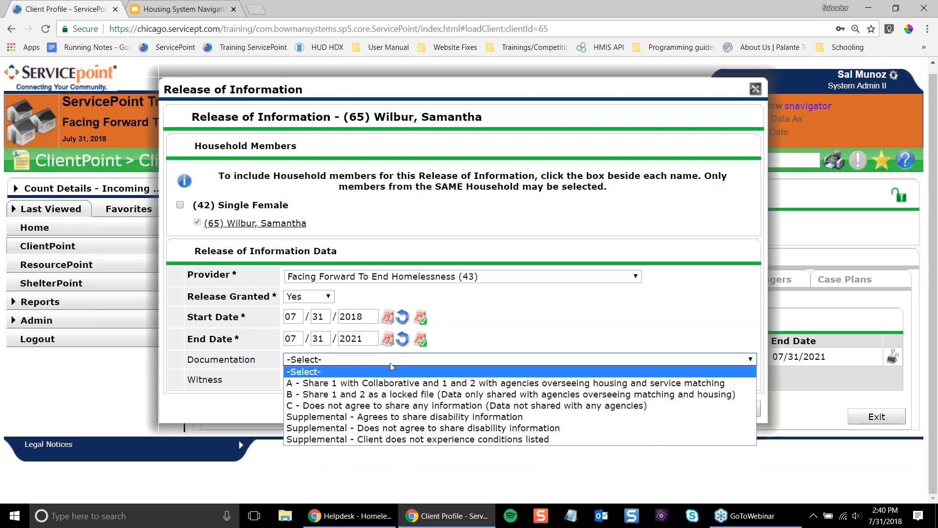
{"action": "left_click", "coordinate": [455, 440]}
{"action": "left_click", "coordinate": [362, 380]}
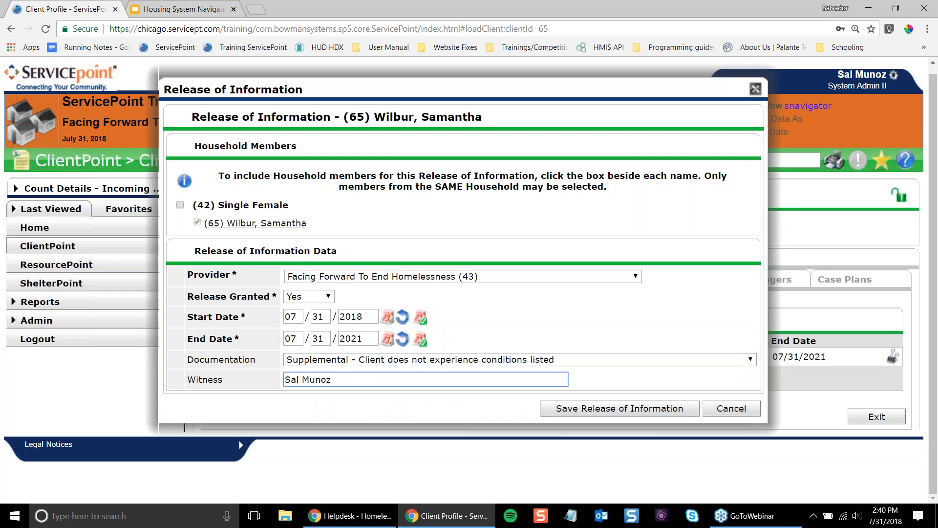
- Save the second release, review the two listed ROI records, and open a new browser tab
{"action": "left_click", "coordinate": [597, 413]}
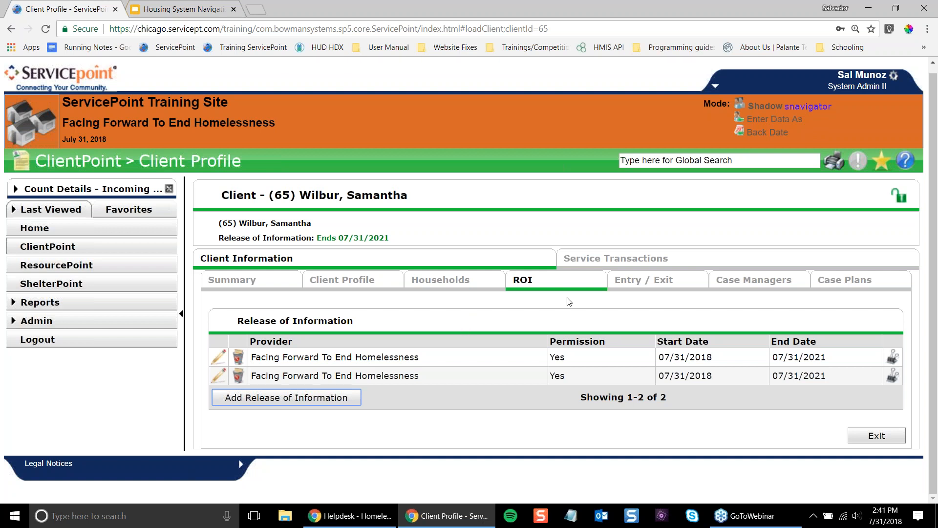
{"action": "left_click_drag", "start_coordinate": [599, 339], "coordinate": [604, 362]}
{"action": "left_click", "coordinate": [605, 364]}
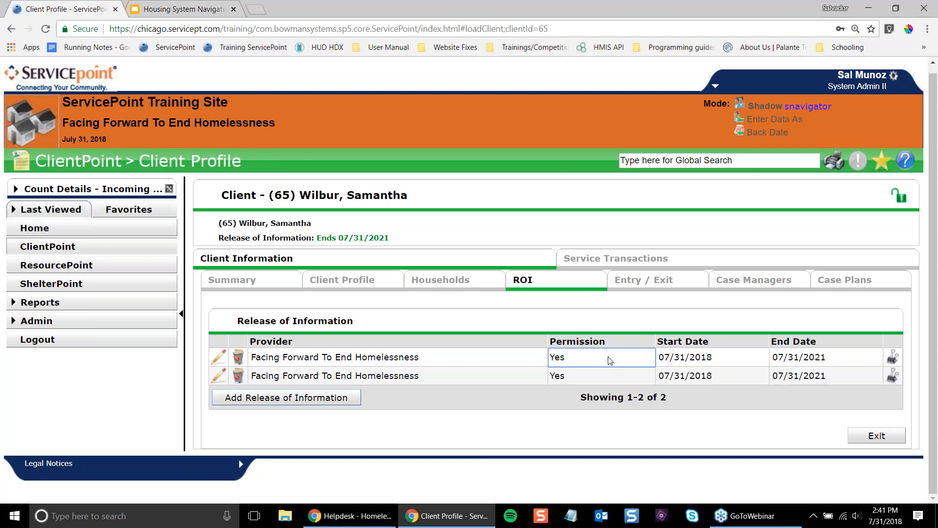
{"action": "left_click", "coordinate": [256, 10]}
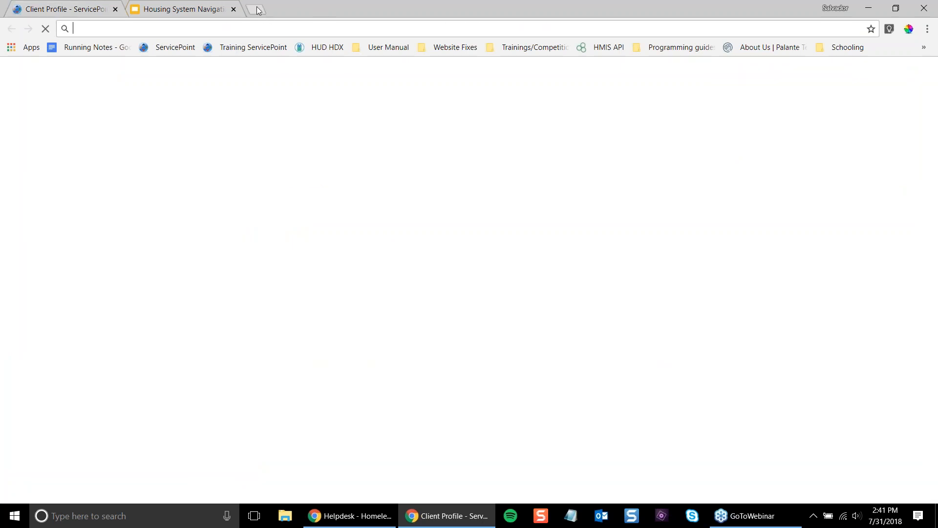
- Load the All Chicago HMIS Helpdesk home page from the 'hmis' address suggestion
{"action": "type", "text": "hmis"}
{"action": "key", "text": "Down"}
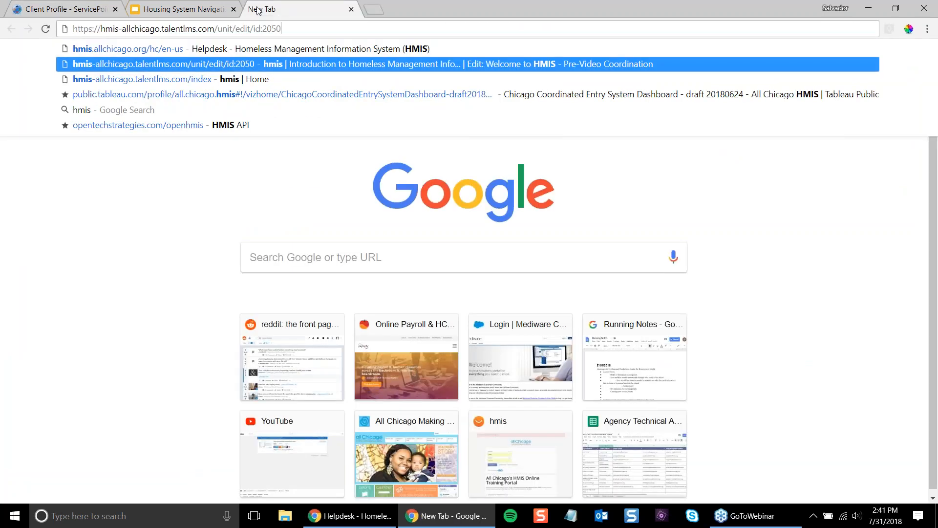
{"action": "key", "text": "Up"}
{"action": "key", "text": "Return"}
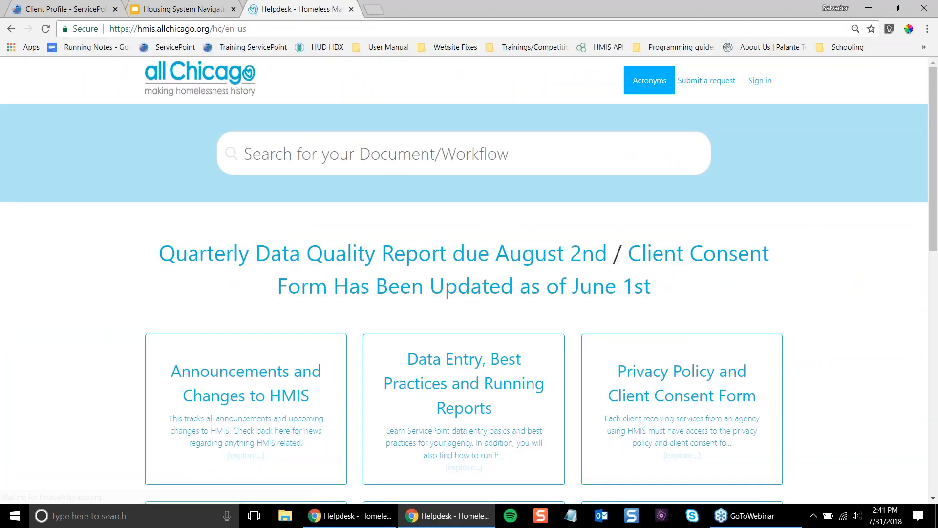
{"action": "scroll", "coordinate": [684, 439], "scroll_direction": "down", "scroll_amount": 1}
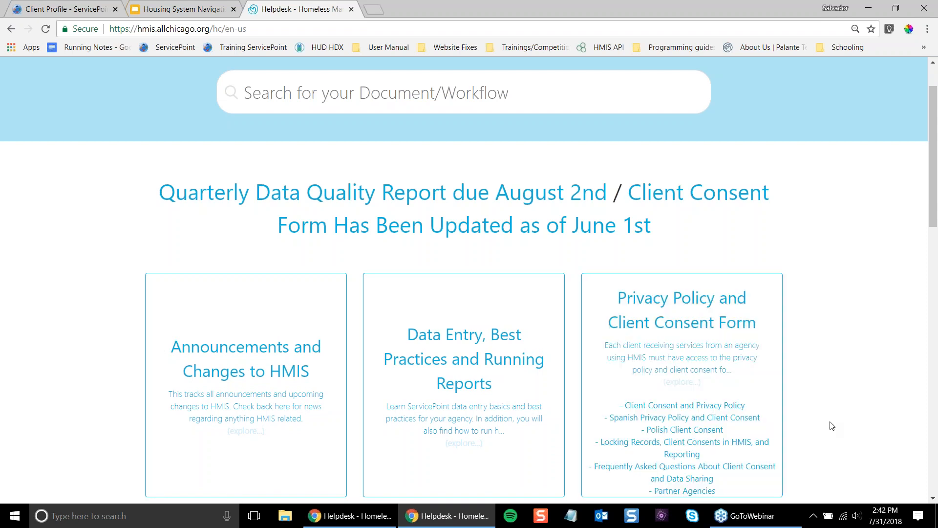
- Open Client Consent and Privacy Policy > Client Consent and Supplemental and download the consent form
{"action": "left_click", "coordinate": [699, 407]}
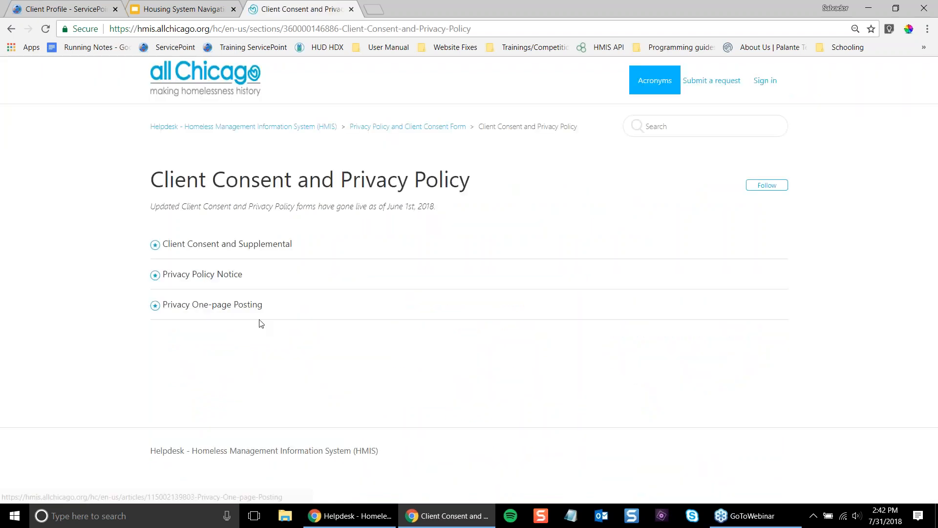
{"action": "left_click", "coordinate": [209, 243]}
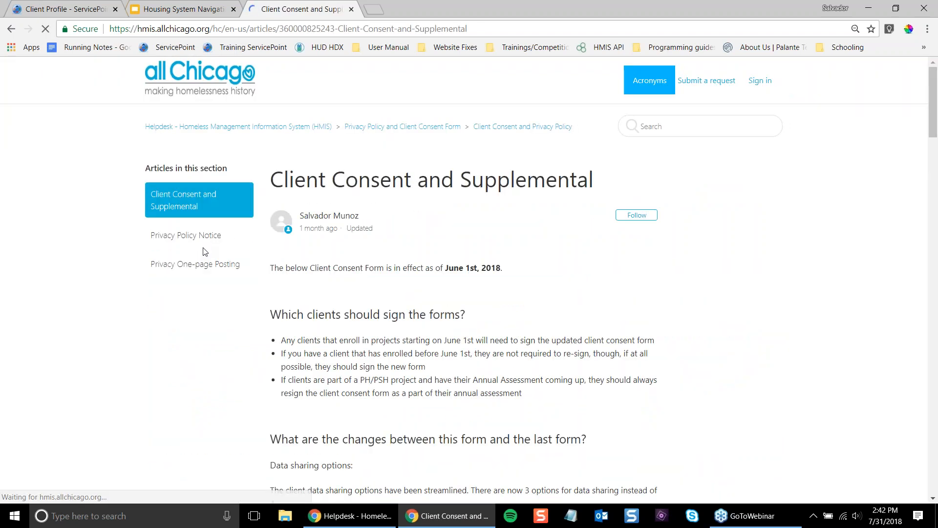
{"action": "scroll", "coordinate": [320, 299], "scroll_direction": "down", "scroll_amount": 12}
{"action": "left_click", "coordinate": [331, 303]}
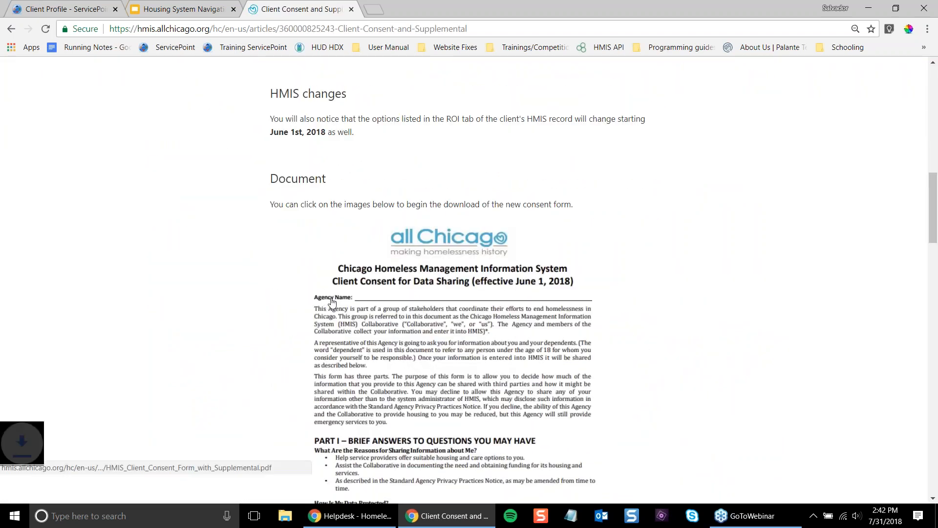
- Open the downloaded consent PDF and read through to the share-information options A and B
{"action": "left_click", "coordinate": [84, 482]}
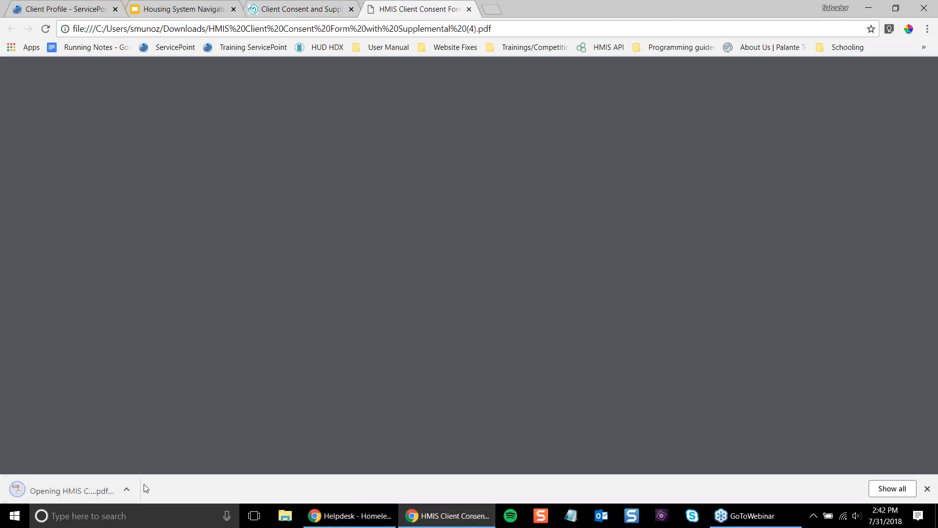
{"action": "scroll", "coordinate": [341, 215], "scroll_direction": "down", "scroll_amount": 6}
{"action": "scroll", "coordinate": [341, 215], "scroll_direction": "up", "scroll_amount": 6}
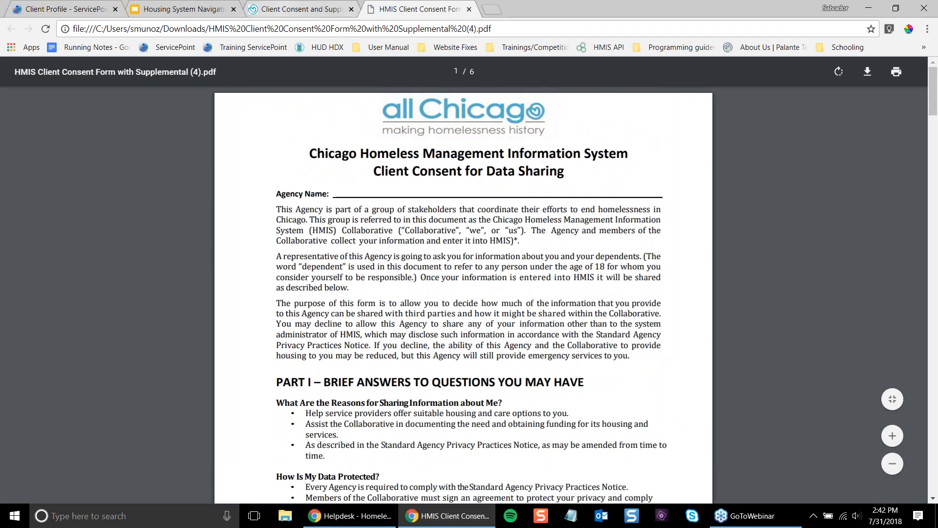
{"action": "scroll", "coordinate": [362, 320], "scroll_direction": "down", "scroll_amount": 8}
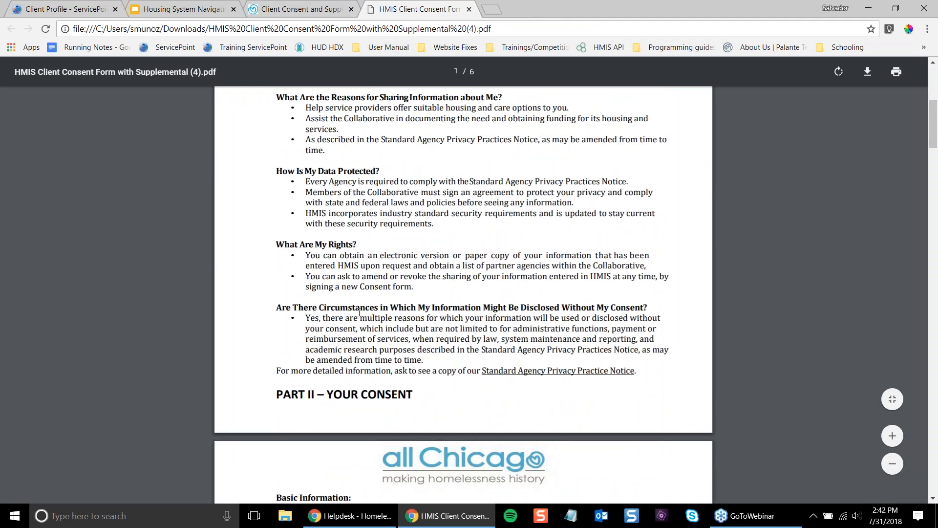
{"action": "scroll", "coordinate": [355, 305], "scroll_direction": "up", "scroll_amount": 7}
{"action": "scroll", "coordinate": [355, 306], "scroll_direction": "up", "scroll_amount": 1}
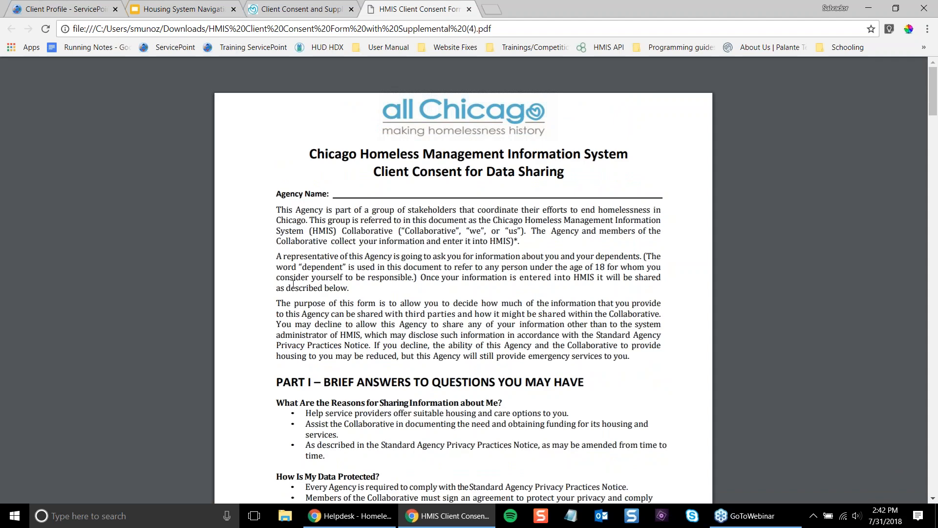
{"action": "scroll", "coordinate": [307, 276], "scroll_direction": "down", "scroll_amount": 3}
{"action": "scroll", "coordinate": [308, 276], "scroll_direction": "down", "scroll_amount": 12}
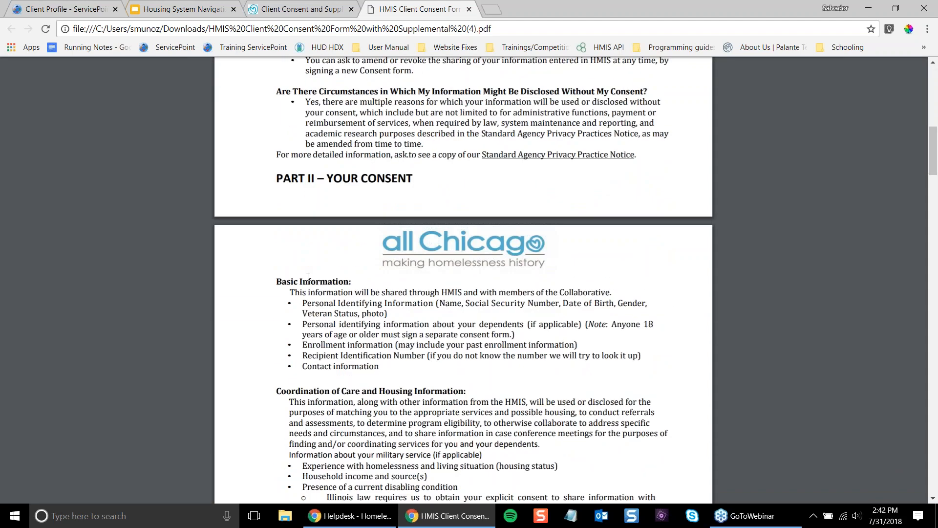
{"action": "left_click_drag", "start_coordinate": [321, 245], "coordinate": [432, 351]}
{"action": "left_click", "coordinate": [361, 382]}
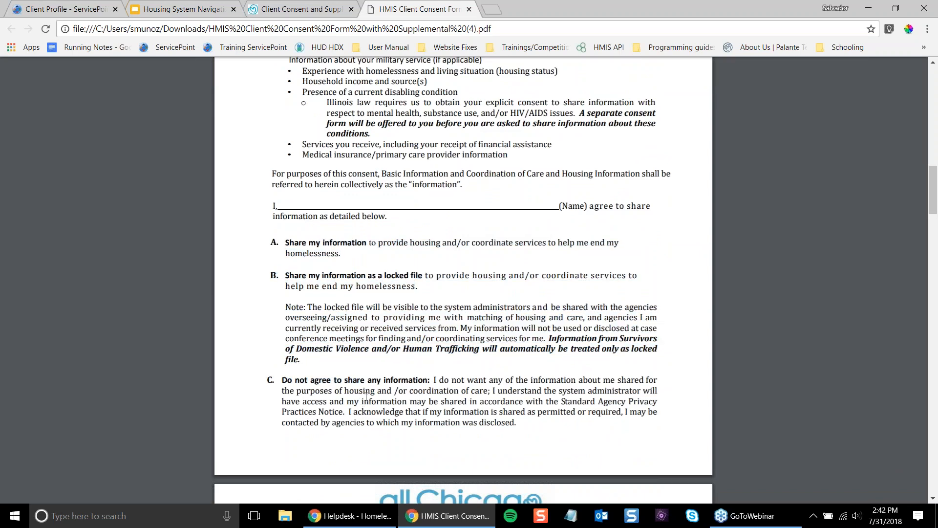
- Scroll further down the consent form to the data-sharing checkboxes and signature lines
{"action": "scroll", "coordinate": [366, 396], "scroll_direction": "down", "scroll_amount": 8}
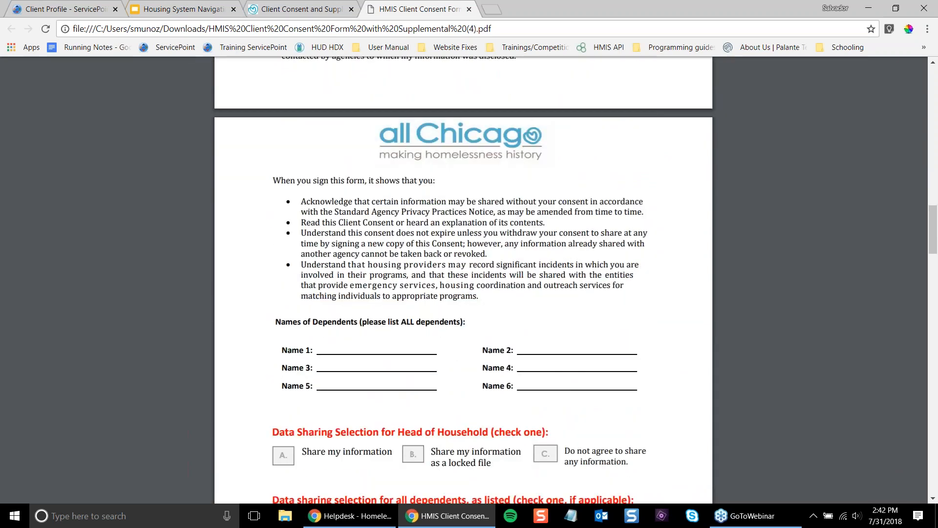
{"action": "scroll", "coordinate": [463, 278], "scroll_direction": "down", "scroll_amount": 5}
{"action": "scroll", "coordinate": [341, 402], "scroll_direction": "down", "scroll_amount": 1}
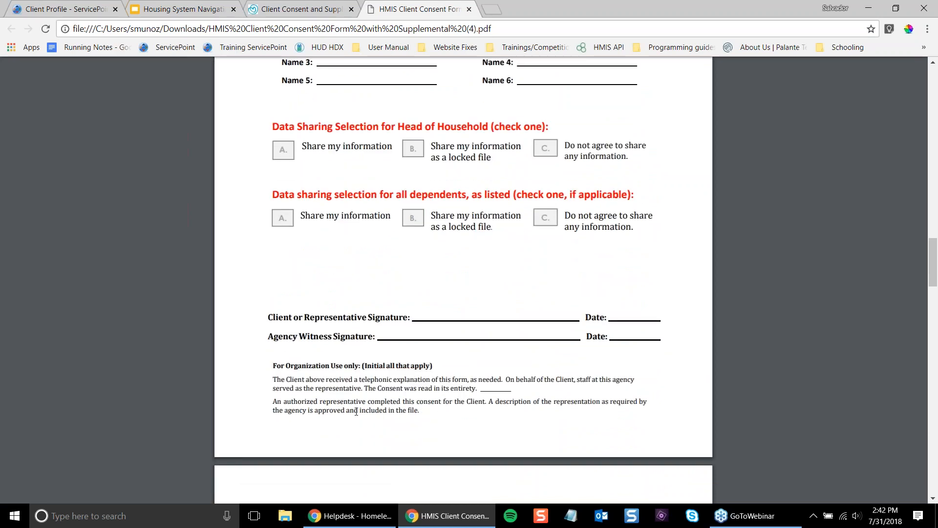
{"action": "scroll", "coordinate": [326, 344], "scroll_direction": "up", "scroll_amount": 13}
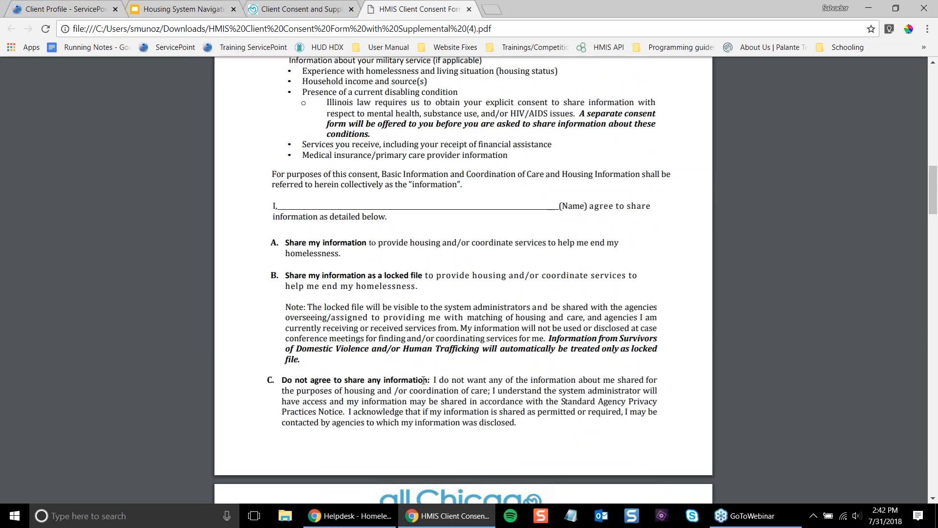
{"action": "scroll", "coordinate": [408, 342], "scroll_direction": "down", "scroll_amount": 13}
{"action": "scroll", "coordinate": [428, 363], "scroll_direction": "down", "scroll_amount": 5}
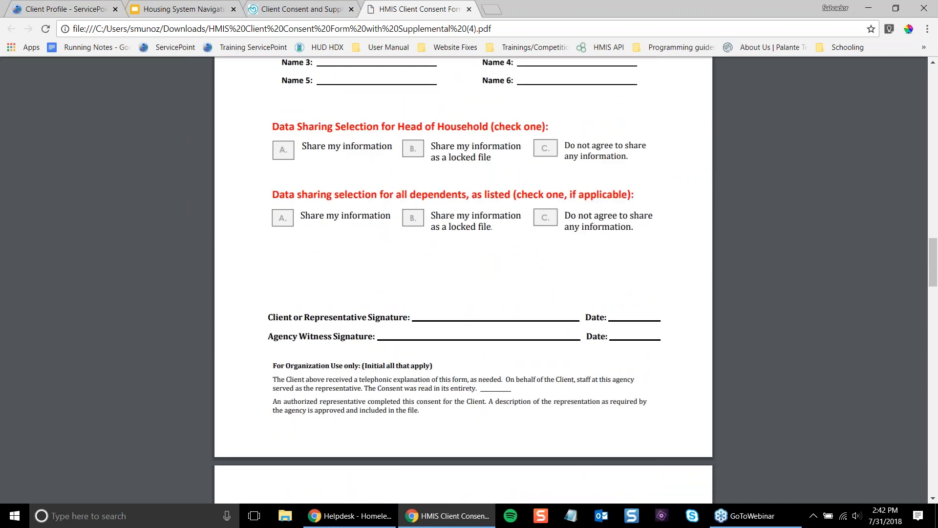
{"action": "scroll", "coordinate": [428, 363], "scroll_direction": "up", "scroll_amount": 3}
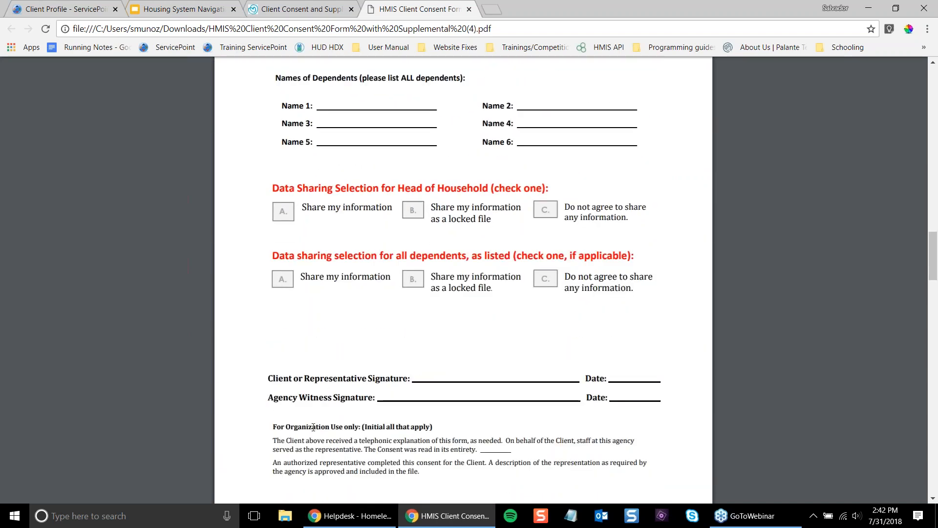
{"action": "left_click_drag", "start_coordinate": [268, 434], "coordinate": [467, 441]}
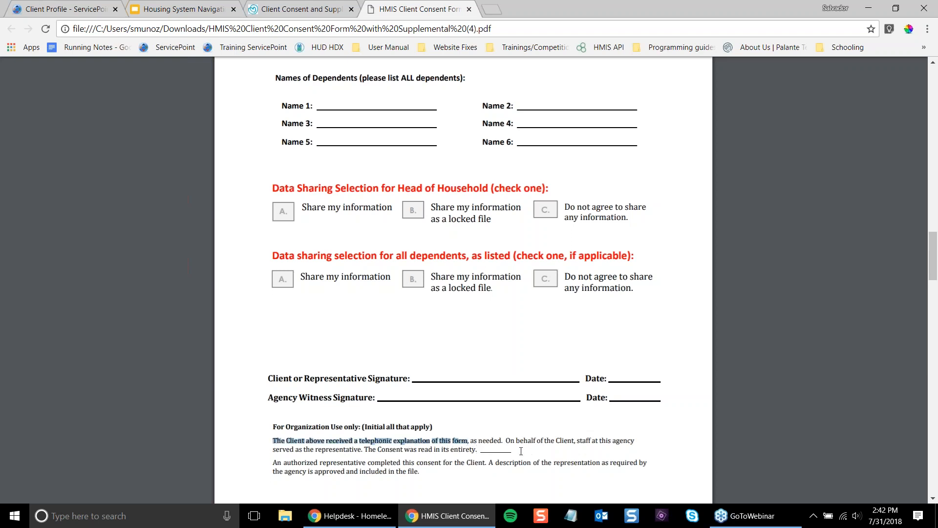
{"action": "left_click_drag", "start_coordinate": [519, 441], "coordinate": [455, 447]}
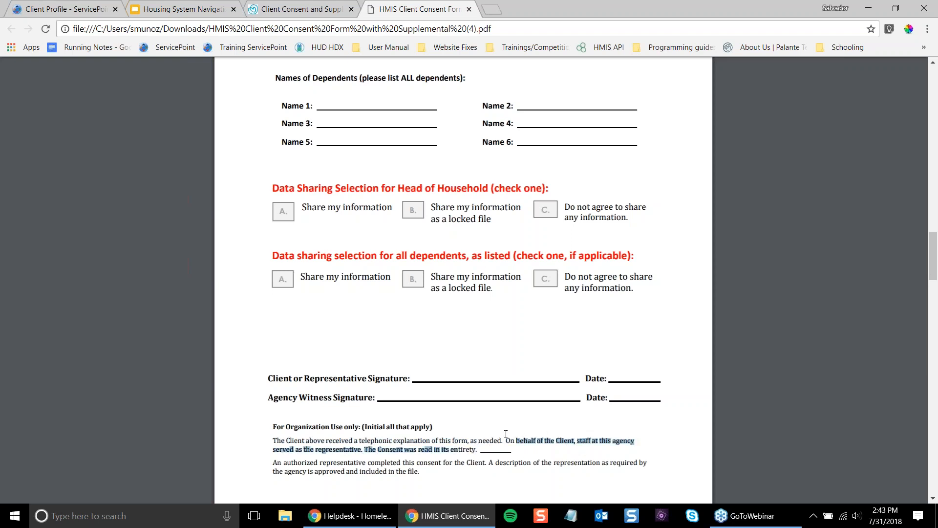
{"action": "left_click", "coordinate": [435, 448]}
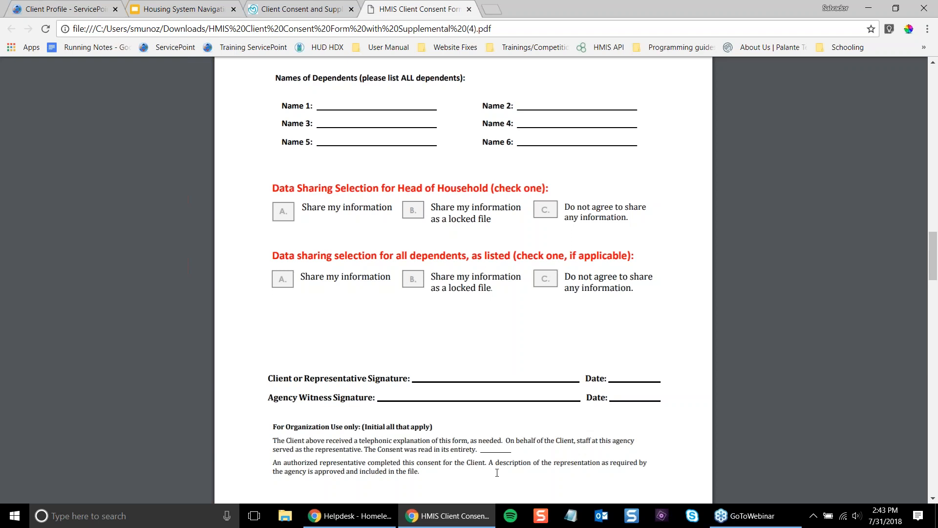
{"action": "mouse_move", "coordinate": [509, 440]}
{"action": "left_mouse_down"}
{"action": "mouse_move", "coordinate": [484, 452]}
{"action": "mouse_move", "coordinate": [512, 454]}
{"action": "left_mouse_up"}
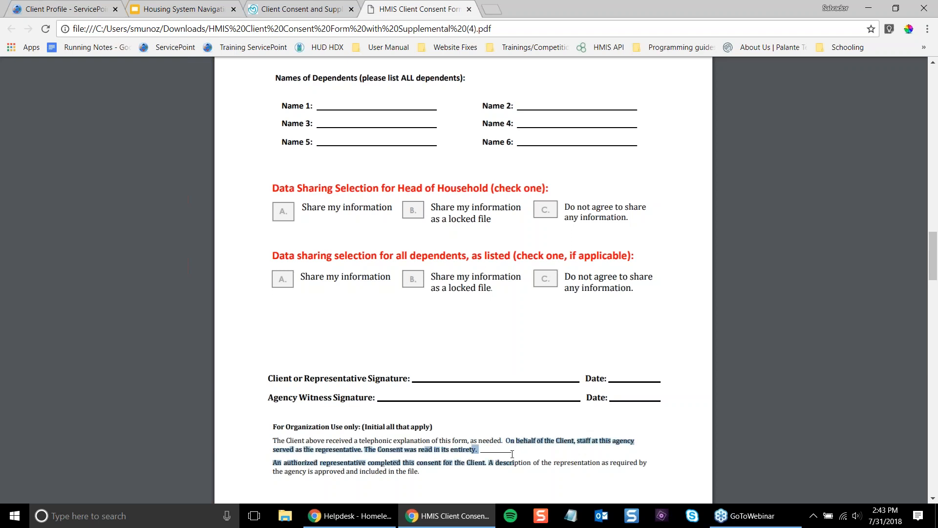
{"action": "left_click", "coordinate": [507, 448]}
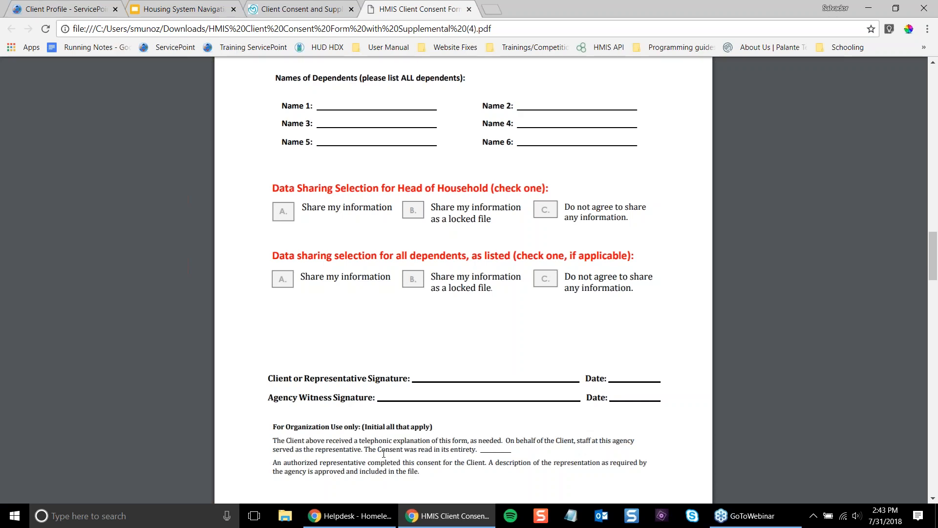
{"action": "scroll", "coordinate": [326, 362], "scroll_direction": "up", "scroll_amount": 4}
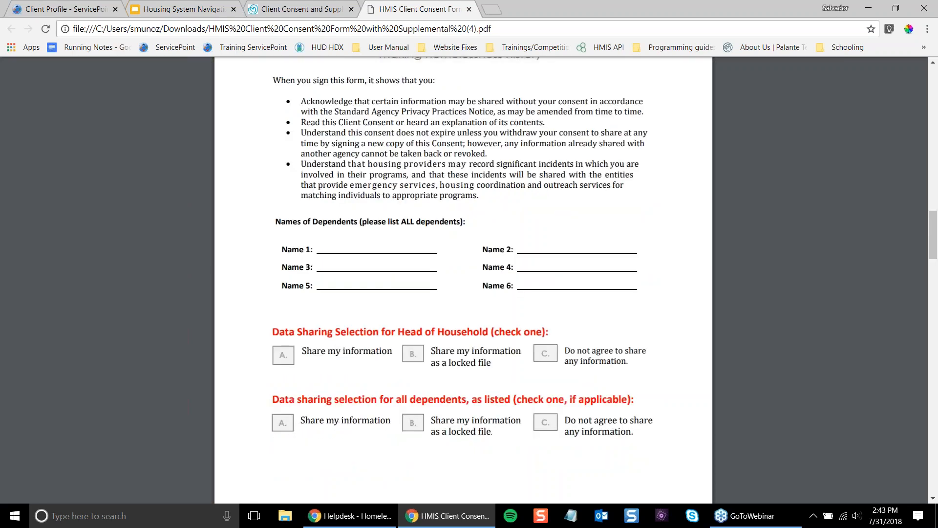
{"action": "scroll", "coordinate": [325, 361], "scroll_direction": "down", "scroll_amount": 4}
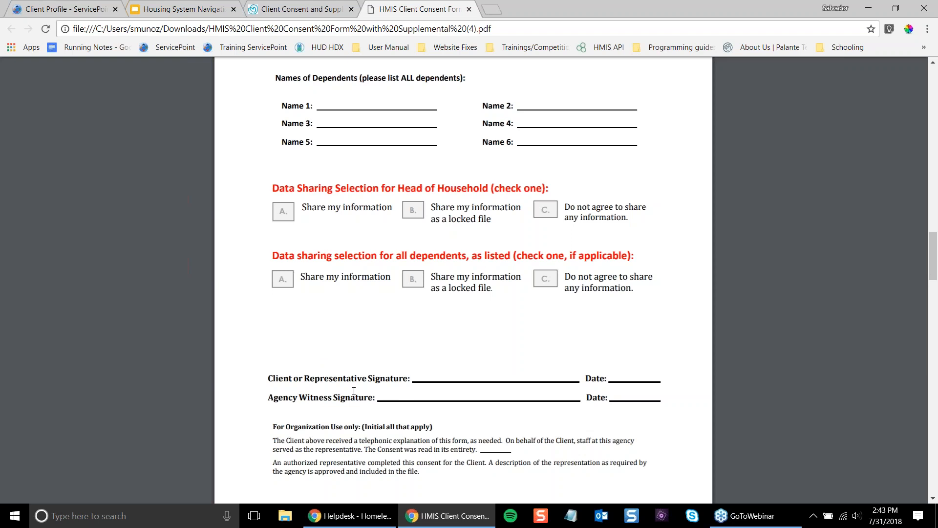
- Return to the client profile and check the referral's System Navigation: In Contact with Client status
{"action": "left_click", "coordinate": [89, 8]}
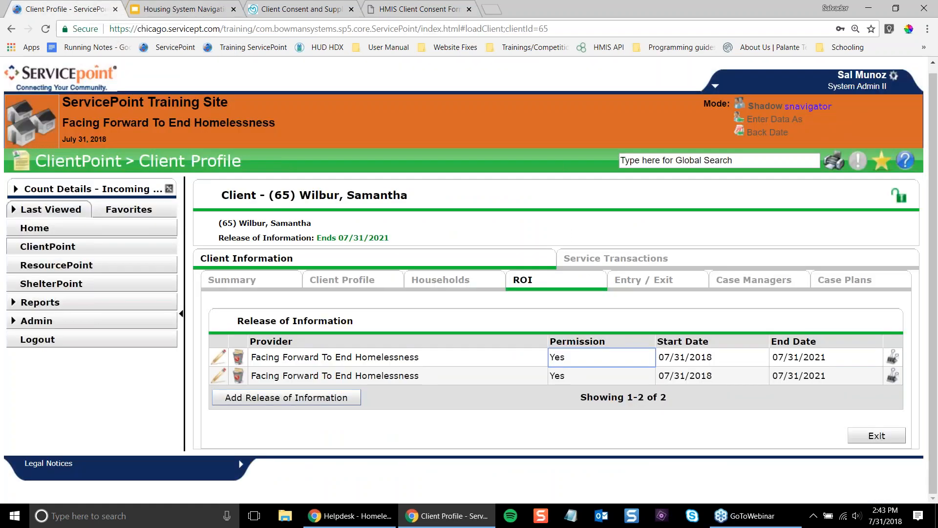
{"action": "left_click", "coordinate": [557, 374]}
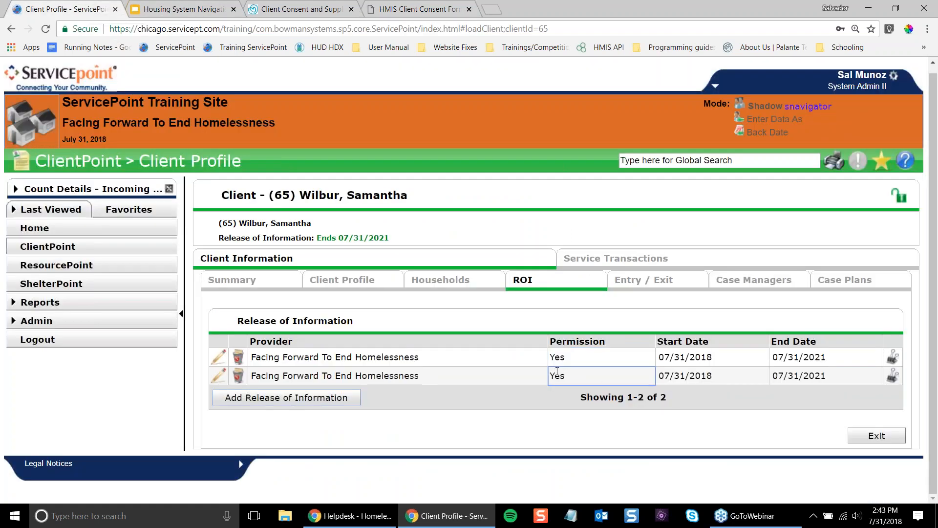
{"action": "left_click", "coordinate": [667, 265]}
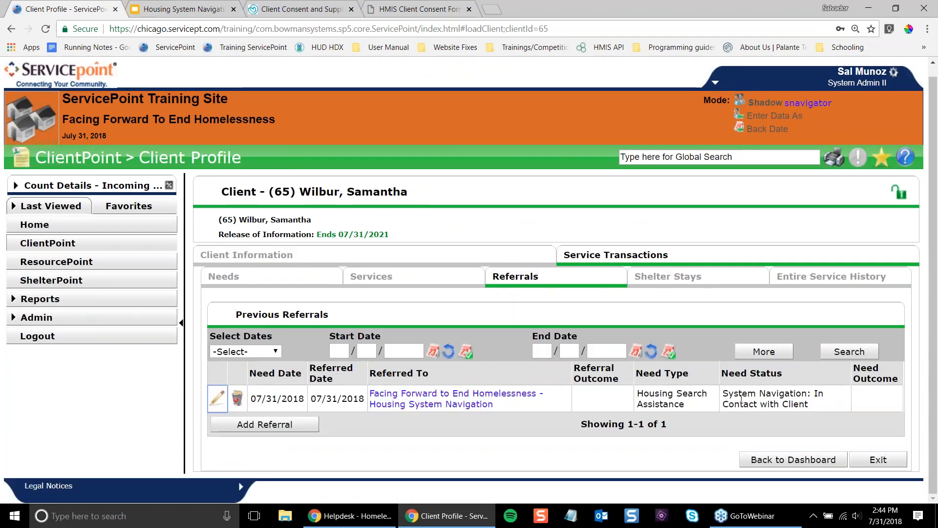
{"action": "left_click", "coordinate": [766, 400]}
{"action": "triple_click", "coordinate": [767, 401]}
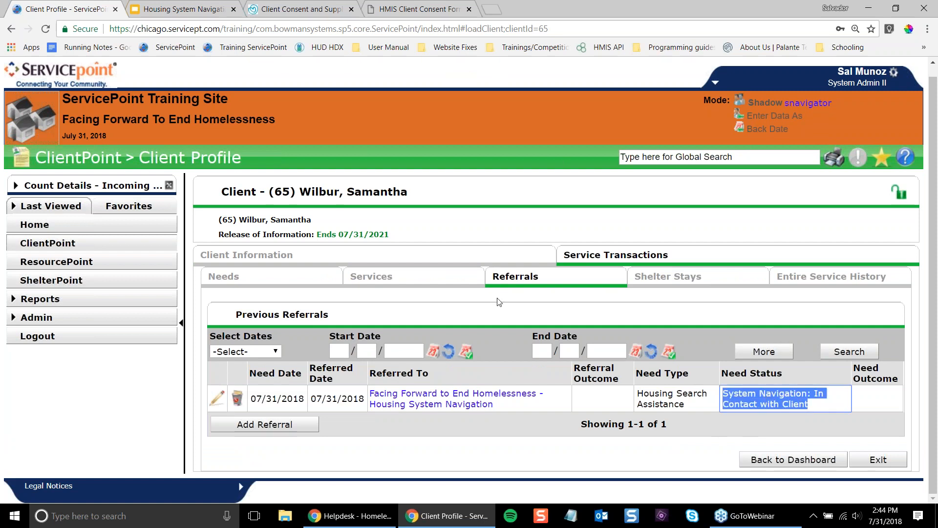
- Check the Housing System Navigation enrollment in the Entry / Exit records
{"action": "left_click", "coordinate": [481, 263]}
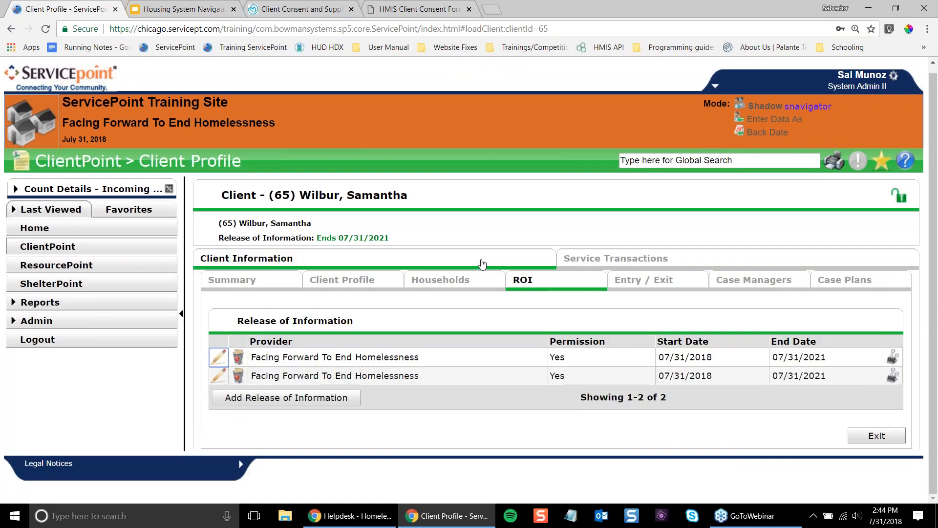
{"action": "left_click", "coordinate": [645, 282]}
{"action": "left_click", "coordinate": [288, 365]}
{"action": "left_click_drag", "start_coordinate": [288, 365], "coordinate": [513, 370]}
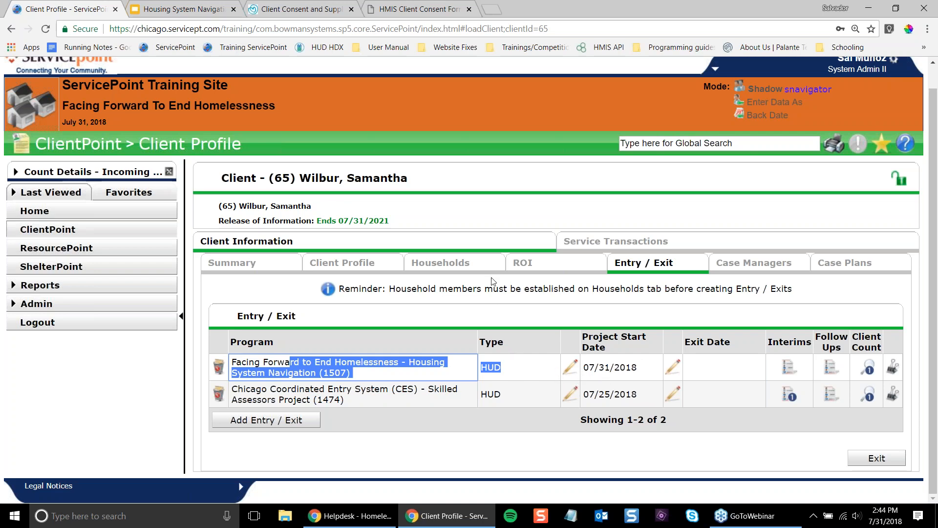
- Review the two Facing Forward Release of Information records on the ROI tab
{"action": "left_click", "coordinate": [535, 266]}
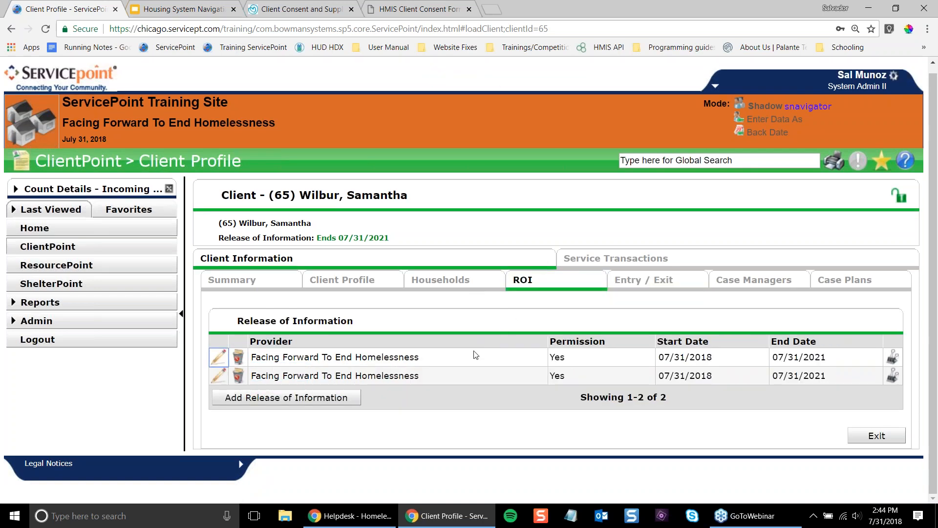
{"action": "left_click_drag", "start_coordinate": [331, 326], "coordinate": [411, 380]}
{"action": "left_click", "coordinate": [409, 381]}
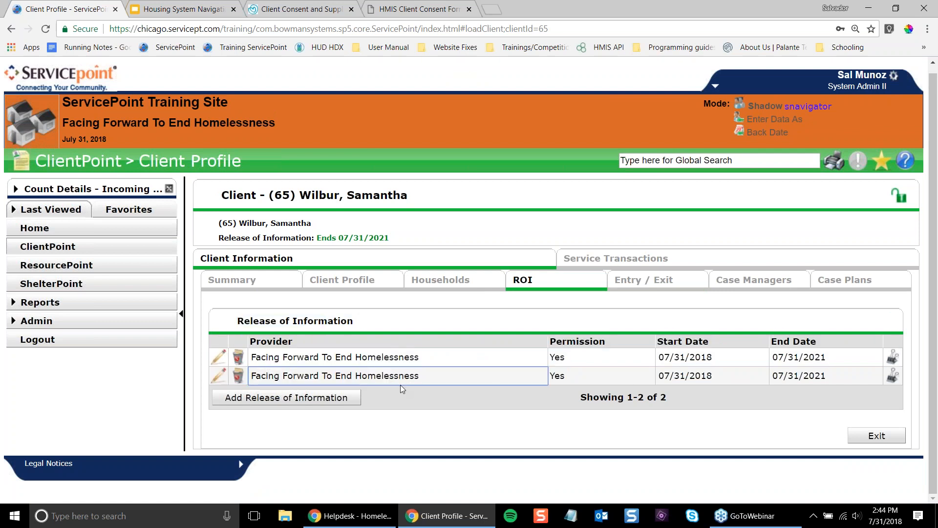
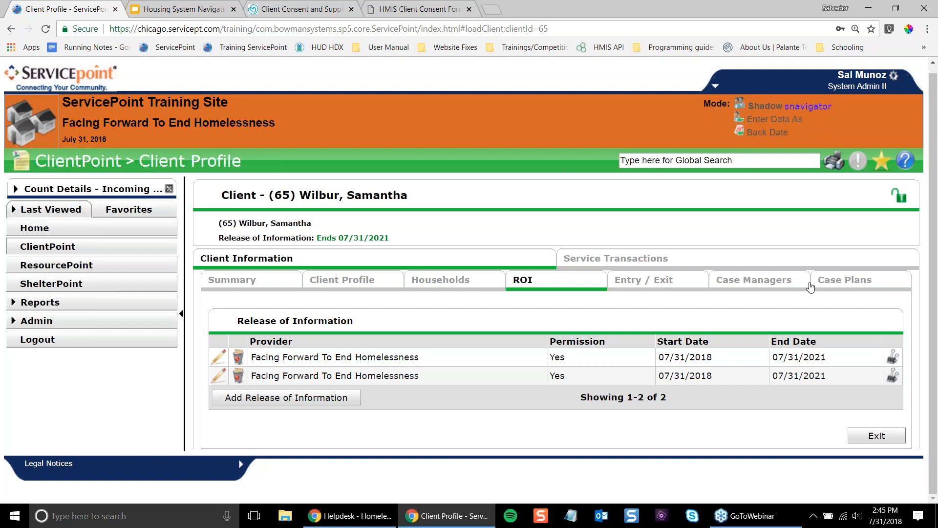
- Go to the client's profile and start a new client note dated 07/31/2018
{"action": "left_click", "coordinate": [337, 286]}
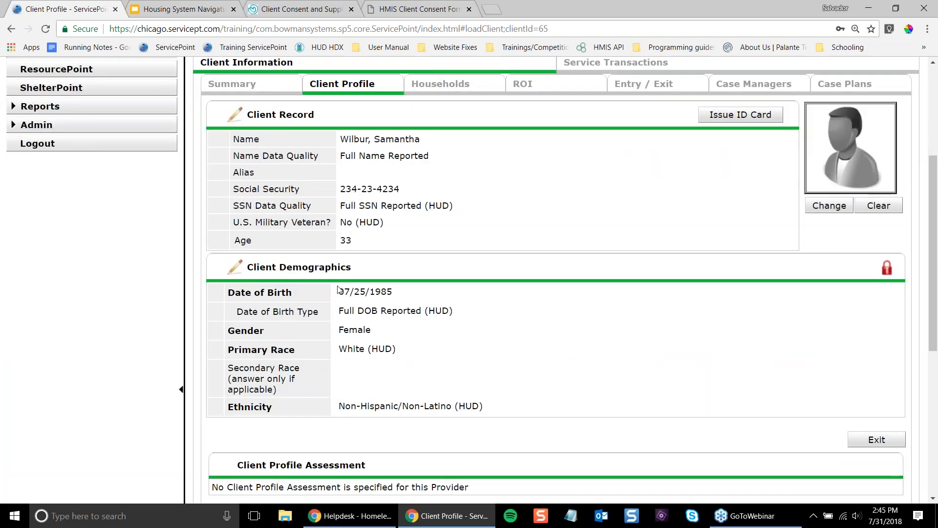
{"action": "scroll", "coordinate": [340, 289], "scroll_direction": "up", "scroll_amount": 1}
{"action": "scroll", "coordinate": [338, 288], "scroll_direction": "up", "scroll_amount": 2}
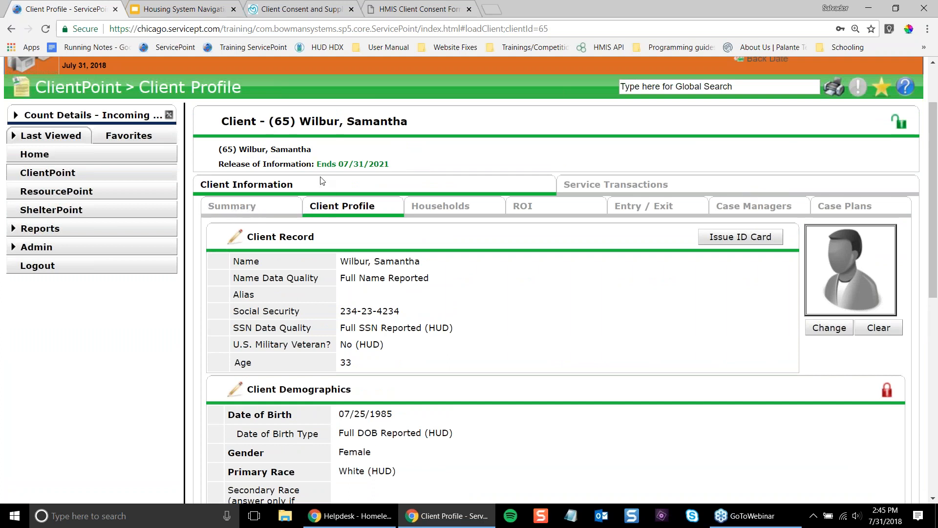
{"action": "scroll", "coordinate": [422, 348], "scroll_direction": "down", "scroll_amount": 4}
{"action": "scroll", "coordinate": [421, 342], "scroll_direction": "down", "scroll_amount": 5}
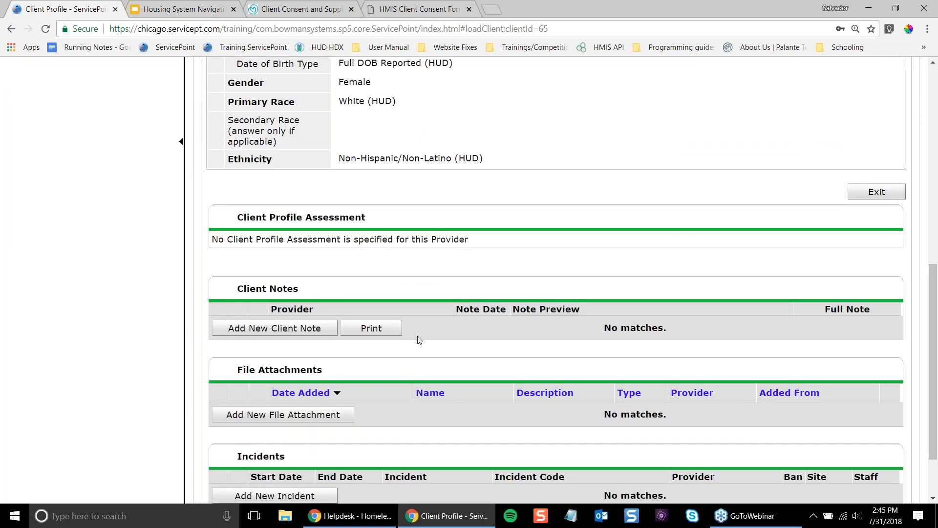
{"action": "scroll", "coordinate": [419, 337], "scroll_direction": "up", "scroll_amount": 8}
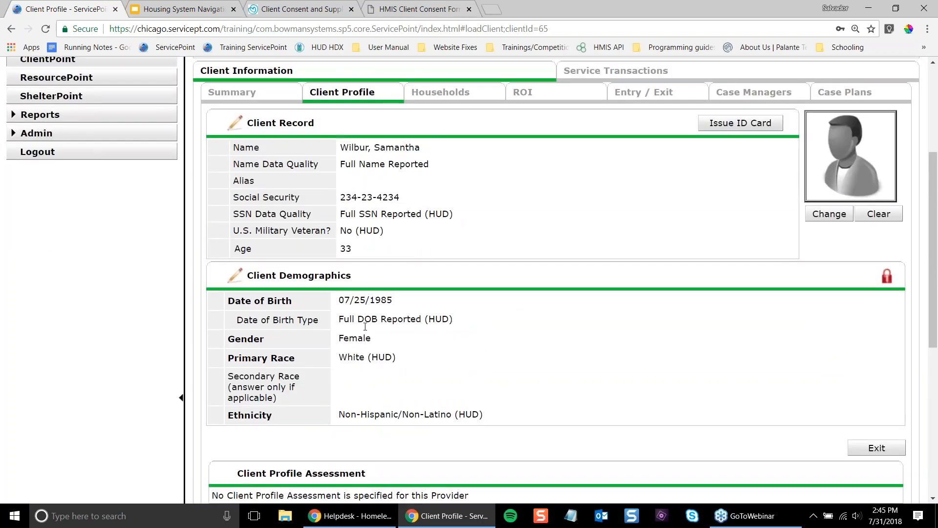
{"action": "scroll", "coordinate": [281, 319], "scroll_direction": "down", "scroll_amount": 6}
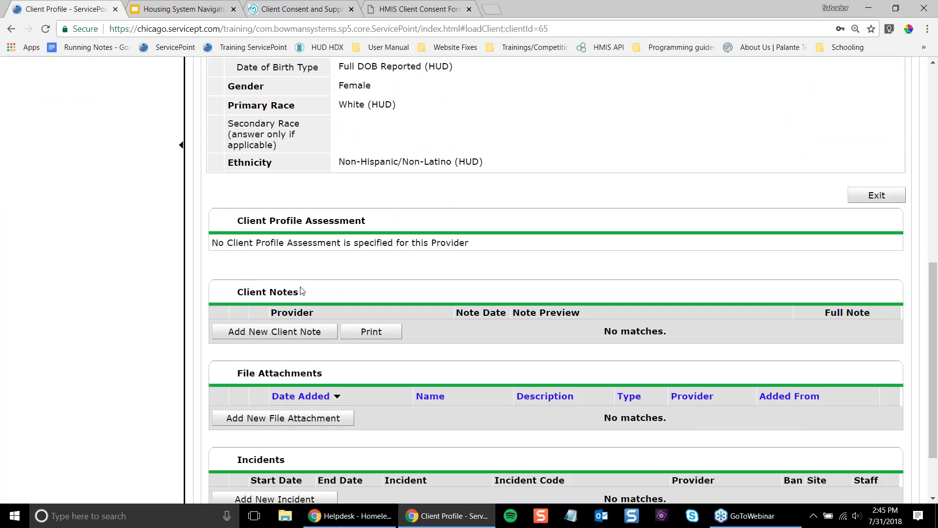
{"action": "left_click", "coordinate": [301, 334]}
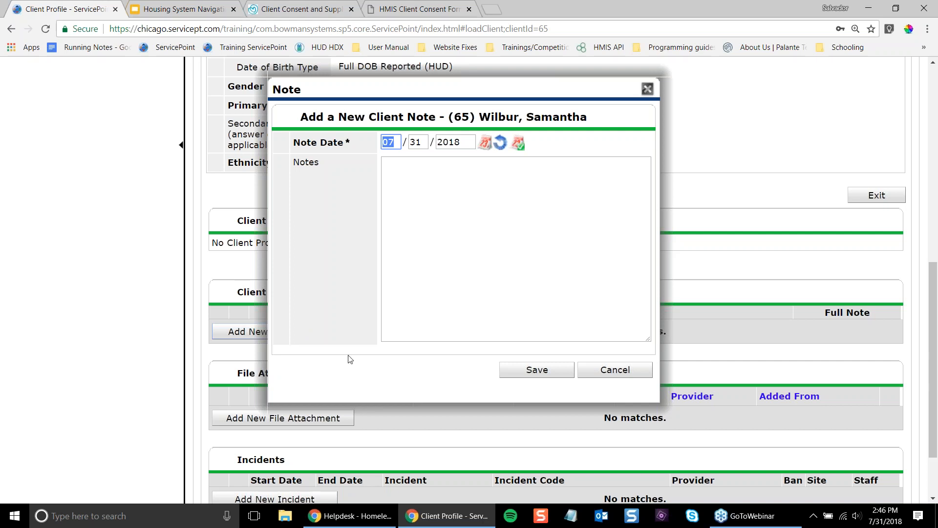
- Save the note 'Emailed the client and they responded setting up a meeting next week.'
{"action": "left_click", "coordinate": [557, 208]}
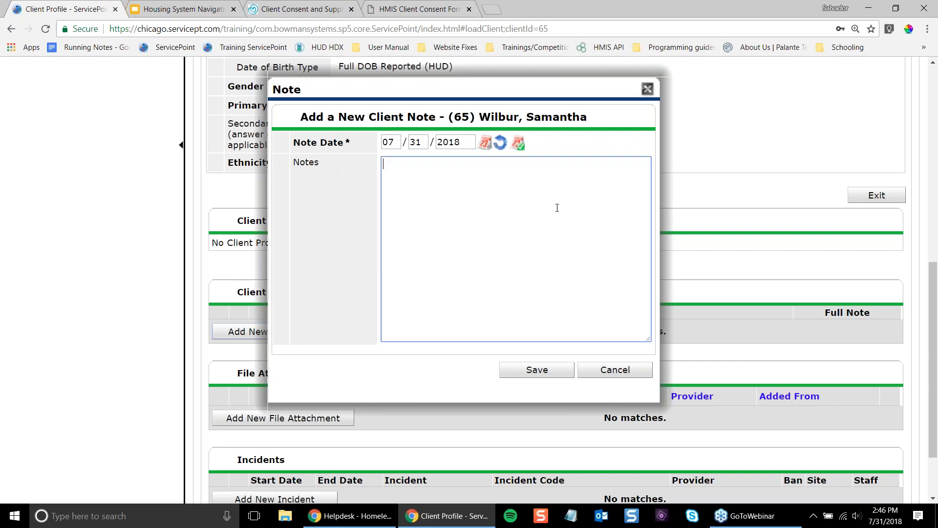
{"action": "type", "text": "Emailed the client and the"}
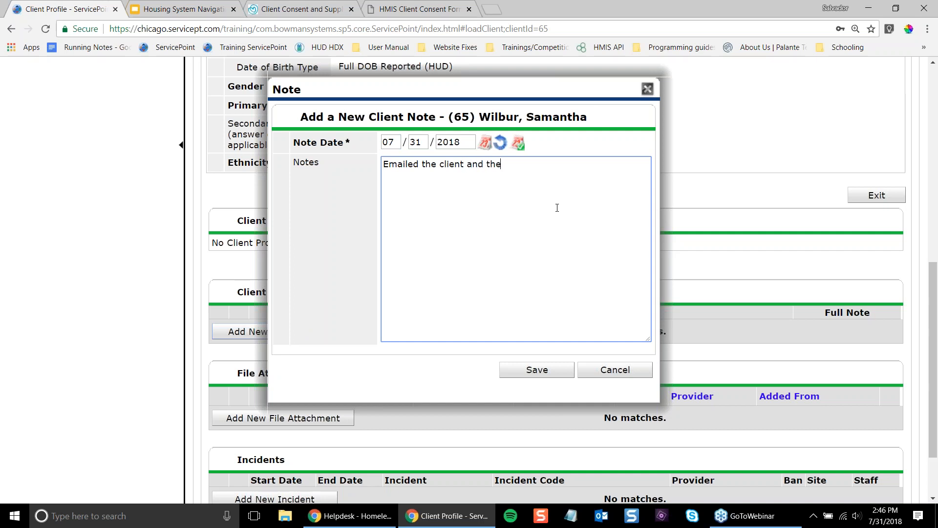
{"action": "type", "text": "y responded setting up a m"}
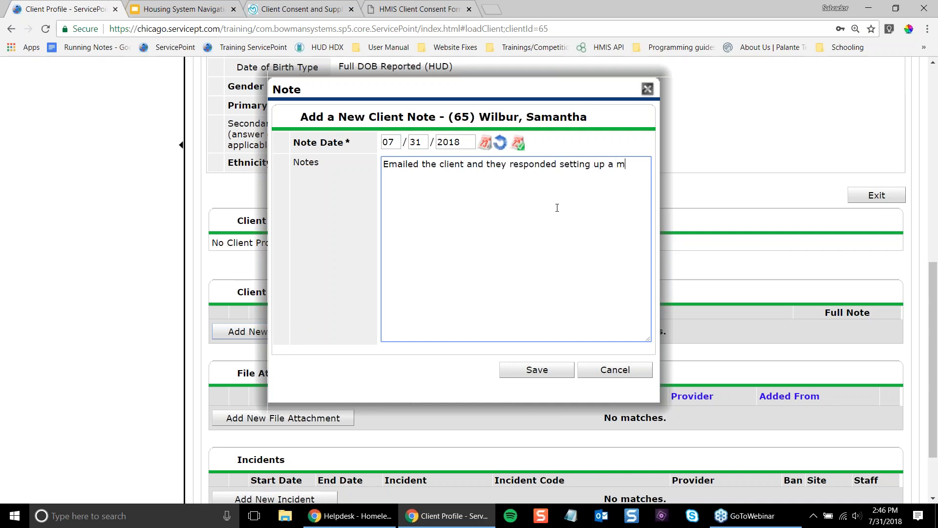
{"action": "type", "text": "eeting next week."}
{"action": "left_click", "coordinate": [523, 372]}
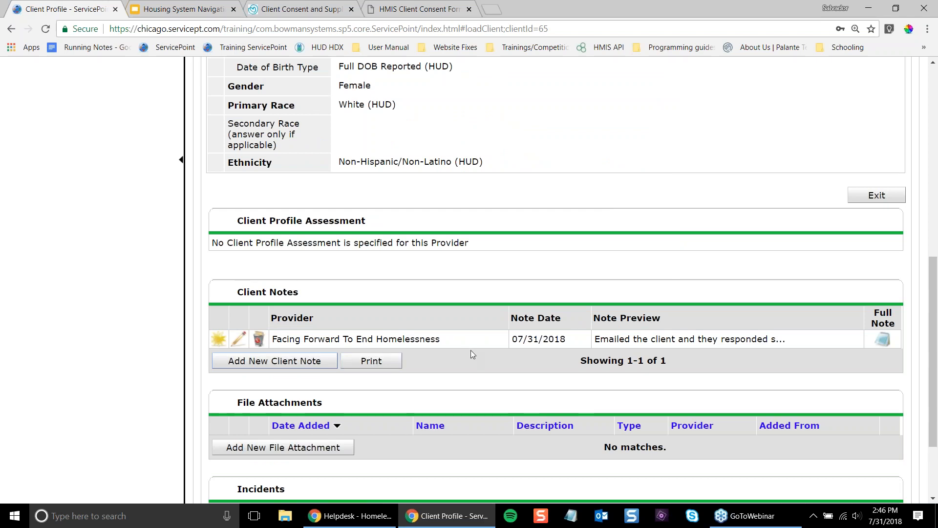
- Save a note that the call went to VM, the box was full and no message was left
{"action": "left_click", "coordinate": [315, 360]}
{"action": "type", "text": "Tried"}
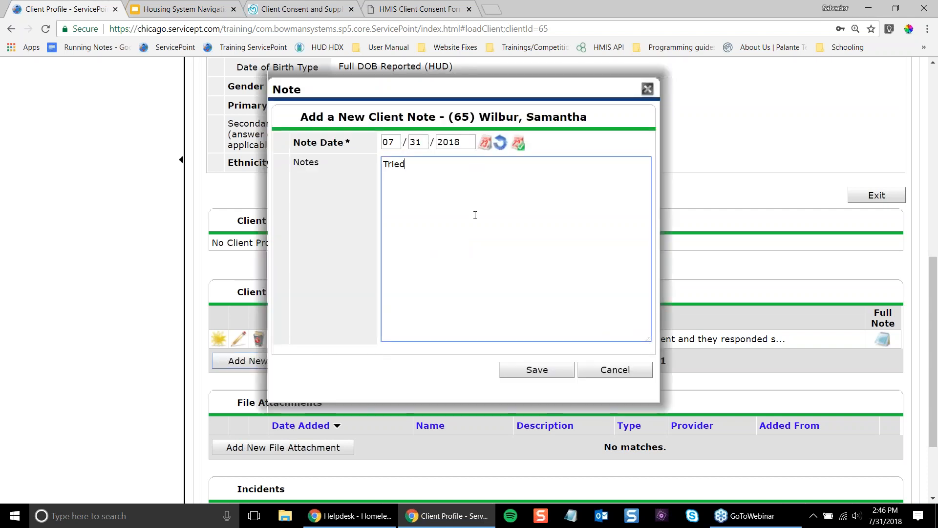
{"action": "type", "text": " calling the client, went to VM. V"}
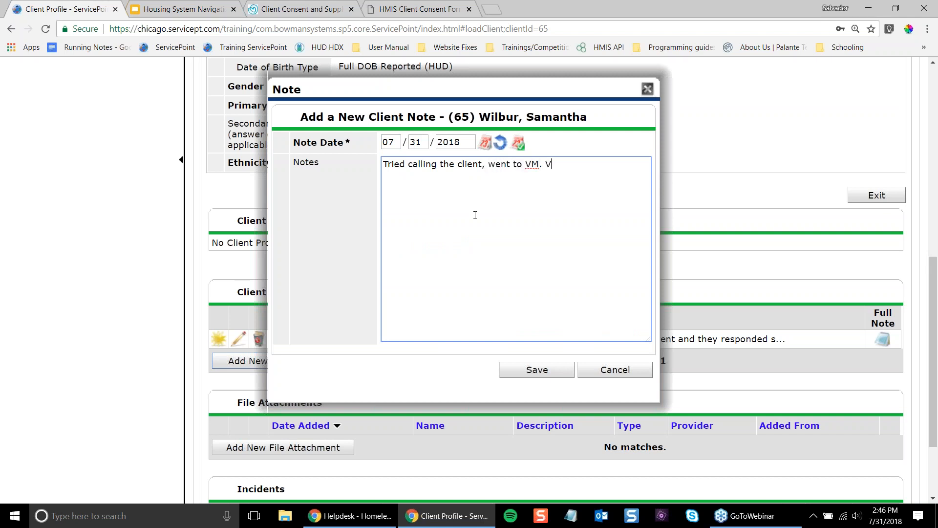
{"action": "type", "text": "M box is full, could not leave message"}
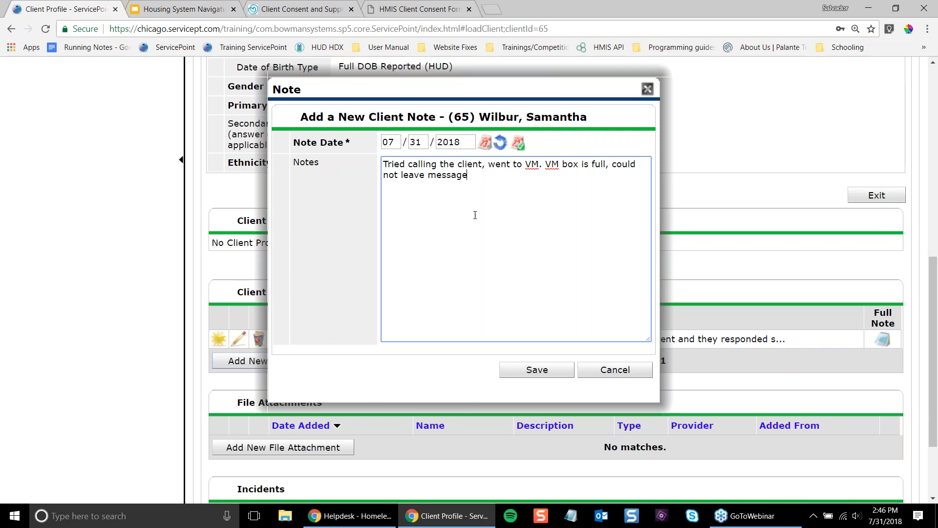
{"action": "type", "text": "."}
{"action": "scroll", "coordinate": [591, 415], "scroll_direction": "up", "scroll_amount": 3}
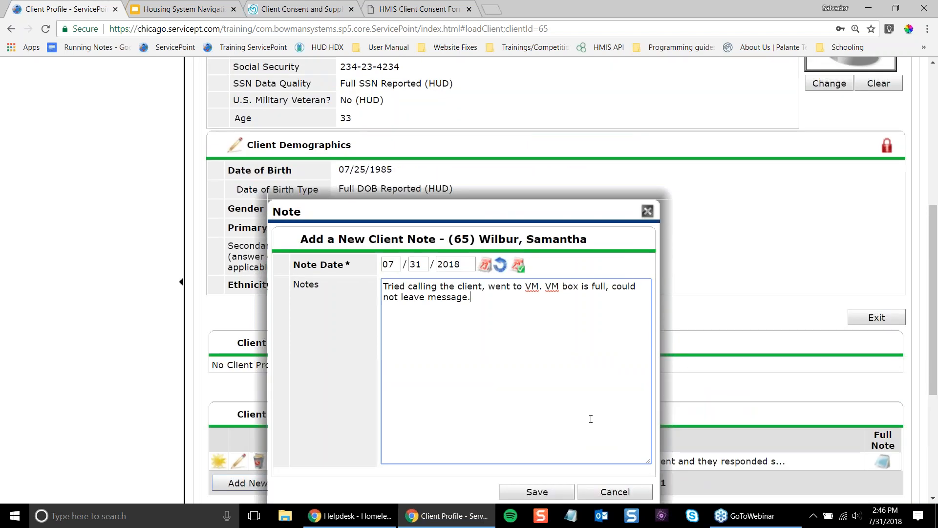
{"action": "scroll", "coordinate": [577, 408], "scroll_direction": "down", "scroll_amount": 3}
{"action": "left_click", "coordinate": [567, 370]}
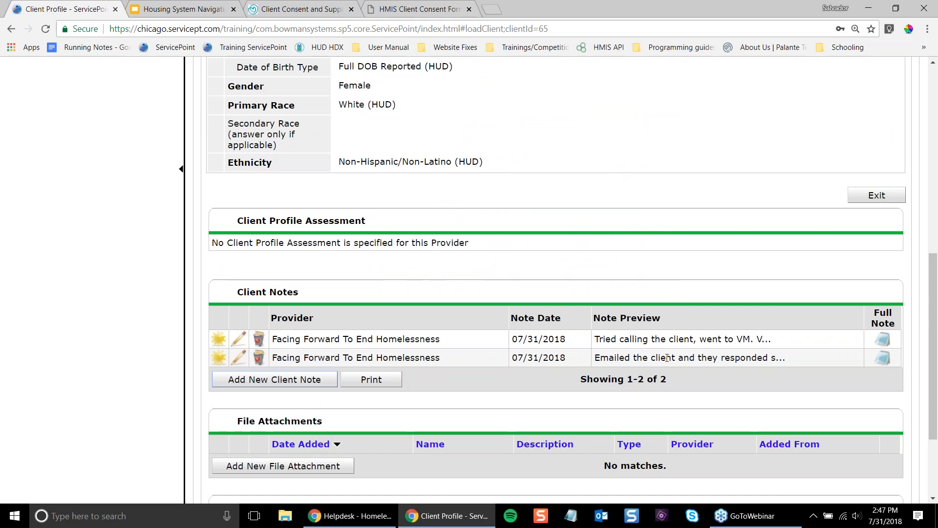
- Save a note that the client needed a bus pass and received a three day CTA pass to look at units
{"action": "scroll", "coordinate": [564, 335], "scroll_direction": "up", "scroll_amount": 5}
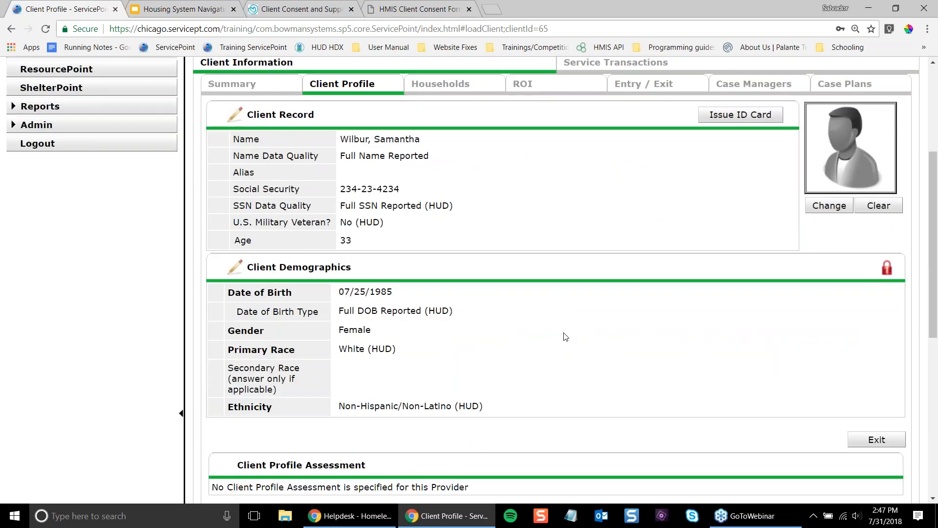
{"action": "scroll", "coordinate": [493, 318], "scroll_direction": "up", "scroll_amount": 3}
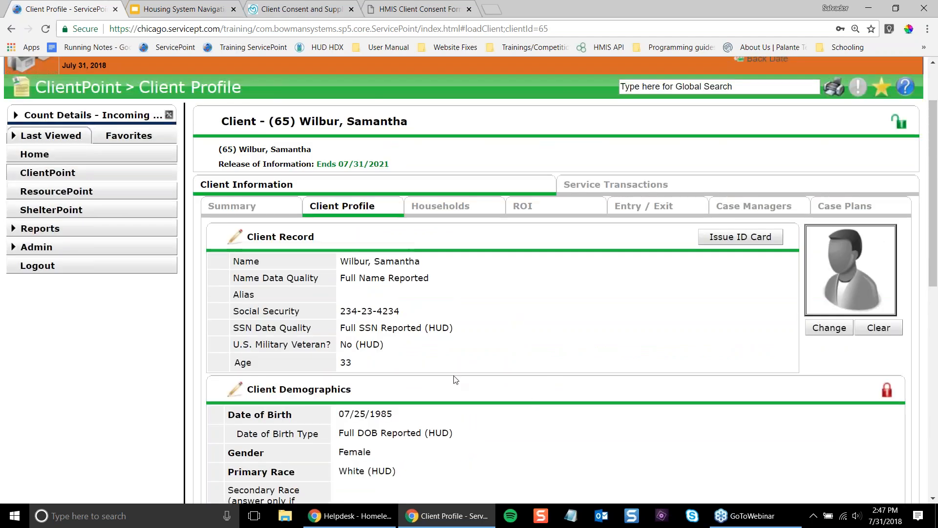
{"action": "scroll", "coordinate": [459, 379], "scroll_direction": "down", "scroll_amount": 6}
{"action": "scroll", "coordinate": [469, 371], "scroll_direction": "down", "scroll_amount": 1}
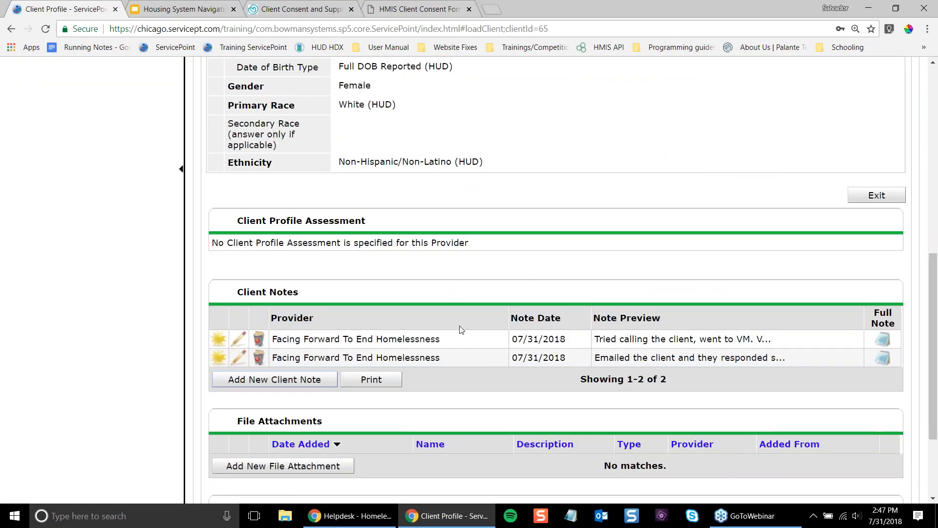
{"action": "left_click", "coordinate": [303, 379]}
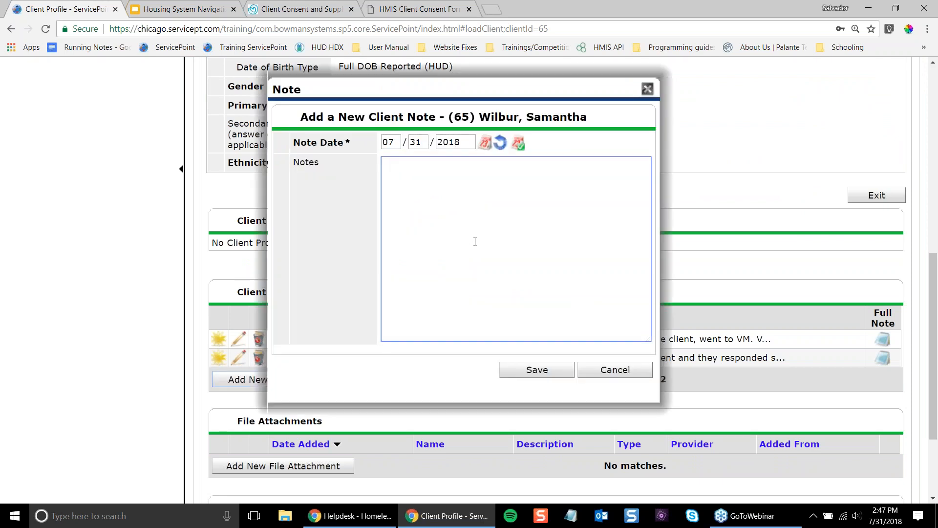
{"action": "type", "text": "Talked with client, they needed a bus pass and "}
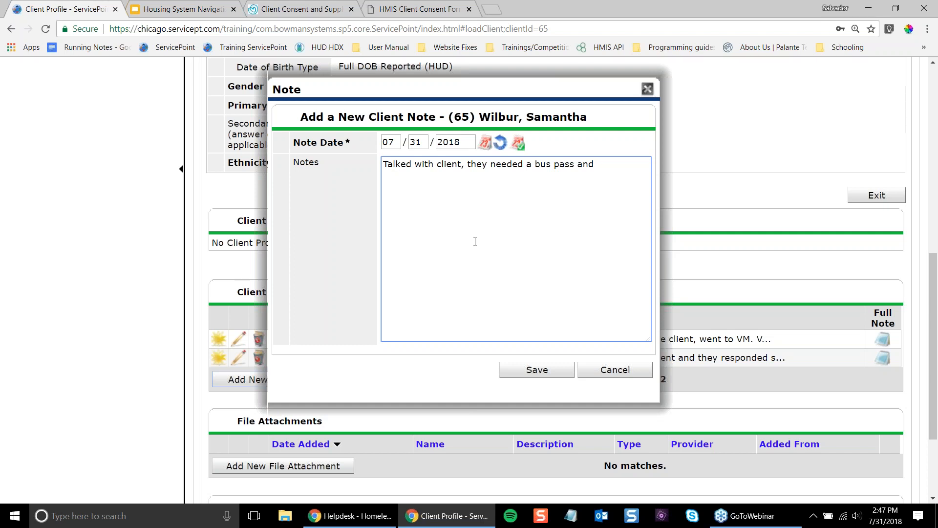
{"action": "type", "text": "a three day CTA pass wa"}
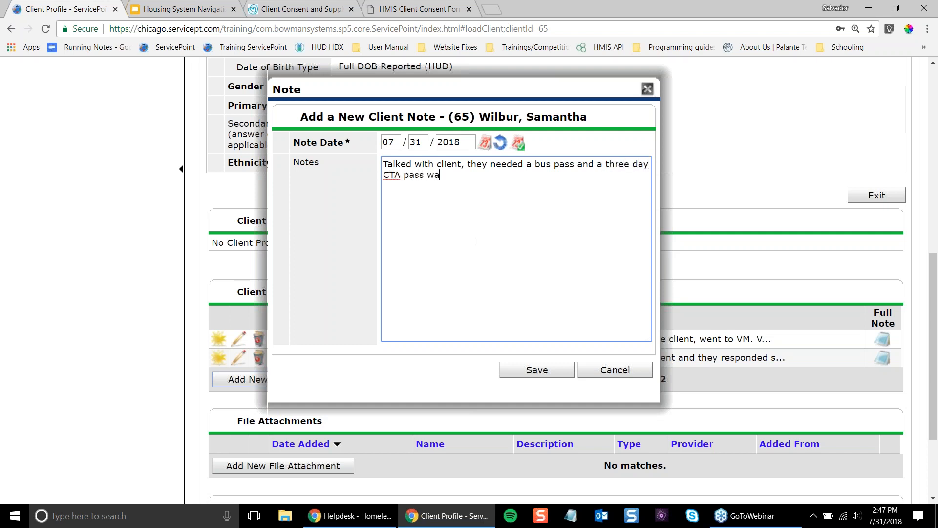
{"action": "type", "text": "s provided to them to look at"}
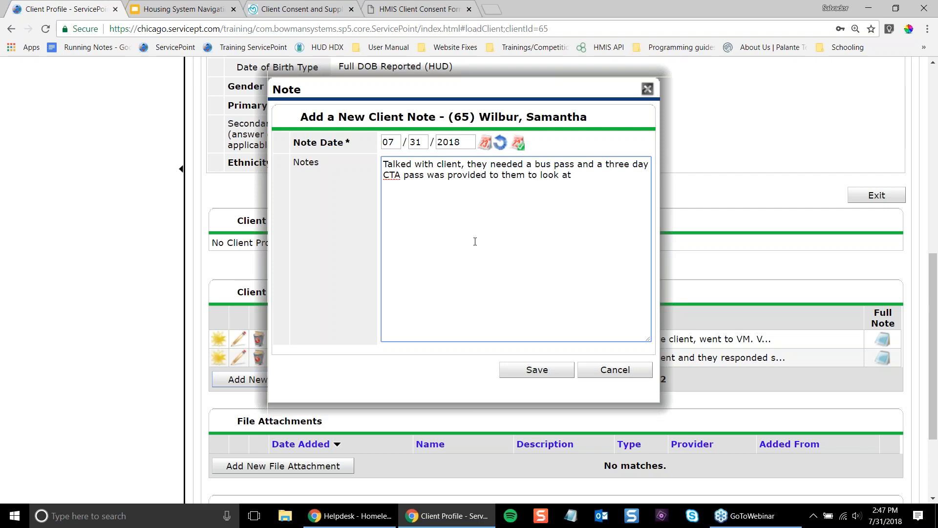
{"action": "type", "text": " unit."}
{"action": "key", "text": "Return"}
{"action": "key", "text": "BackSpace"}
{"action": "type", "text": "s"}
{"action": "left_click", "coordinate": [532, 373]}
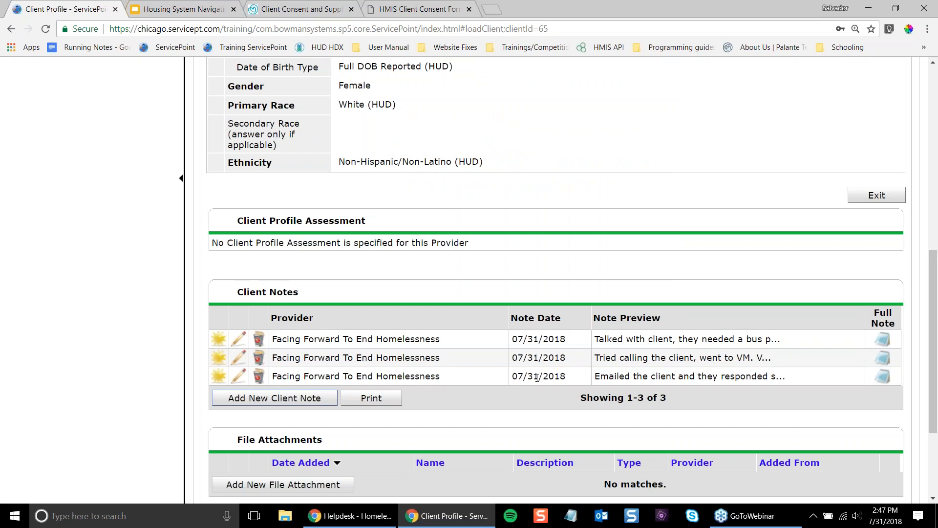
{"action": "scroll", "coordinate": [537, 377], "scroll_direction": "up", "scroll_amount": 8}
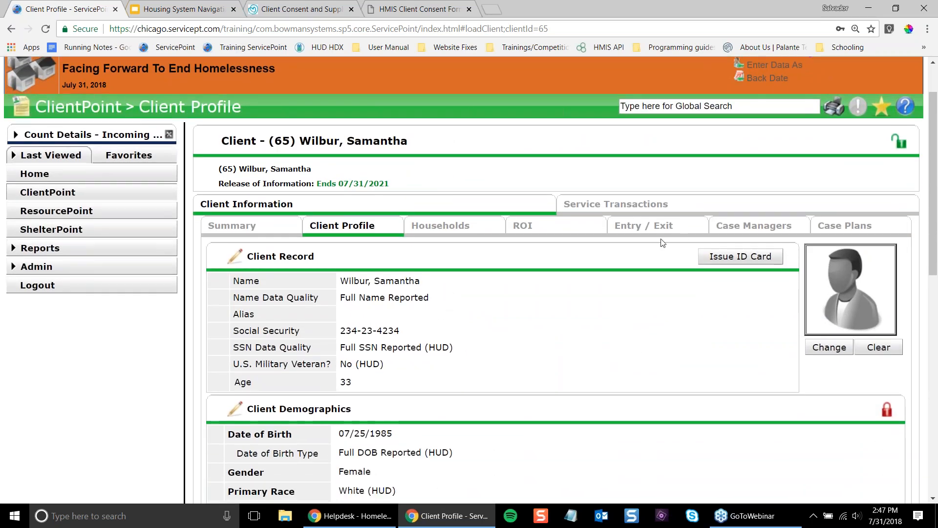
- Show the Entry / Exit records listing the Housing System Navigation and CES Skilled Assessors Project enrollments
{"action": "left_click", "coordinate": [664, 231]}
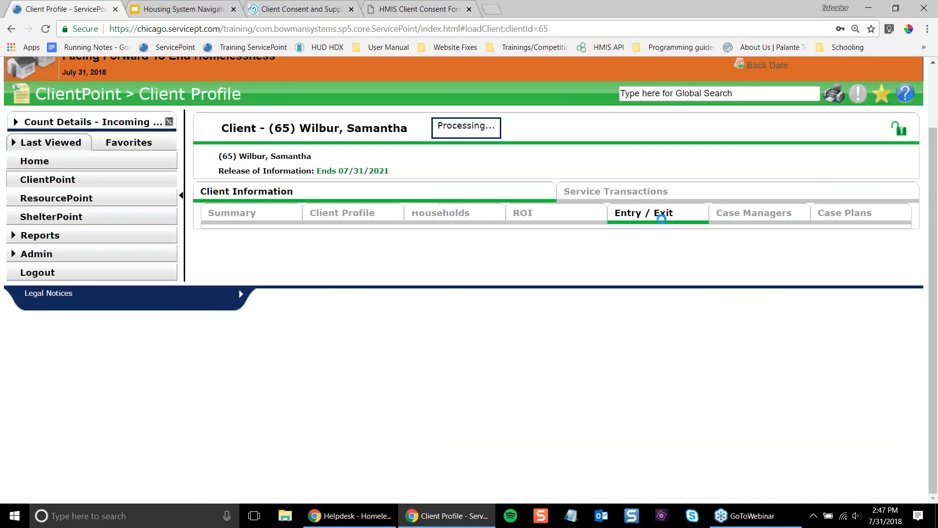
{"action": "left_click_drag", "start_coordinate": [258, 310], "coordinate": [356, 323]}
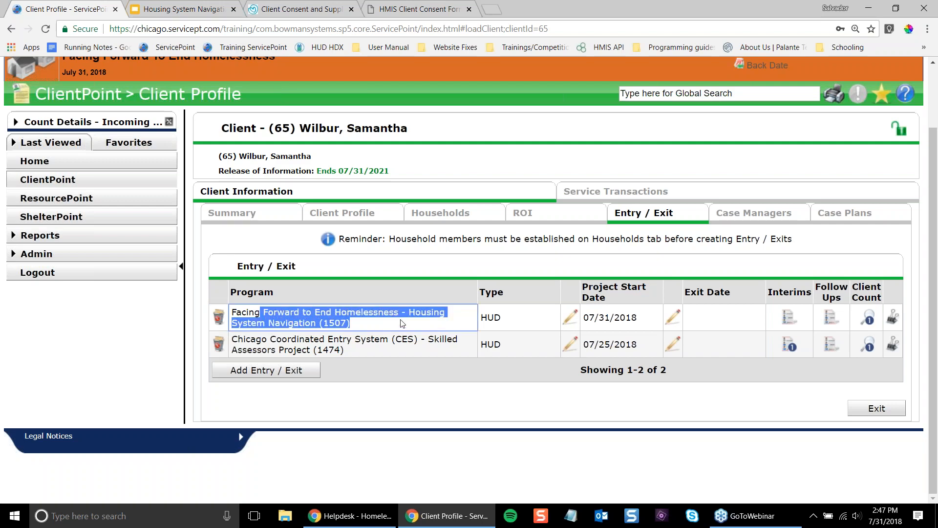
{"action": "left_click", "coordinate": [359, 217]}
{"action": "scroll", "coordinate": [354, 264], "scroll_direction": "down", "scroll_amount": 8}
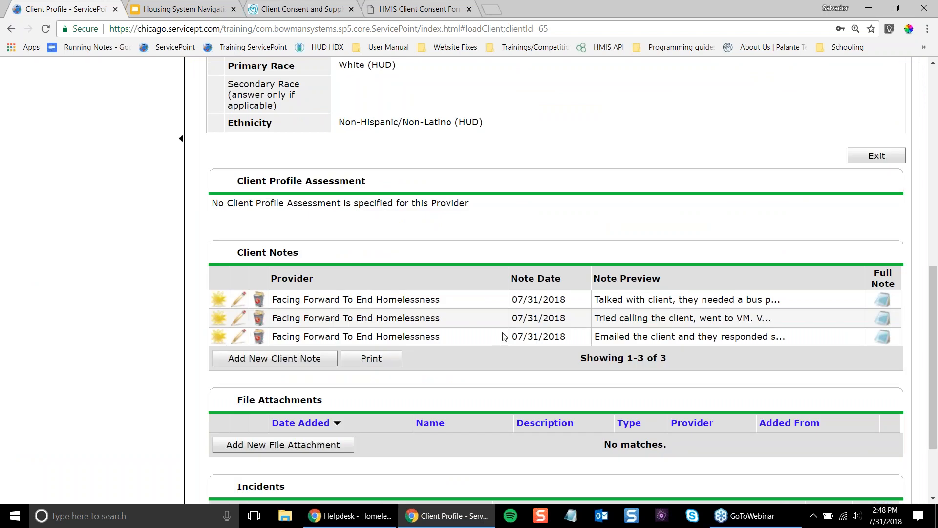
{"action": "scroll", "coordinate": [506, 336], "scroll_direction": "up", "scroll_amount": 10}
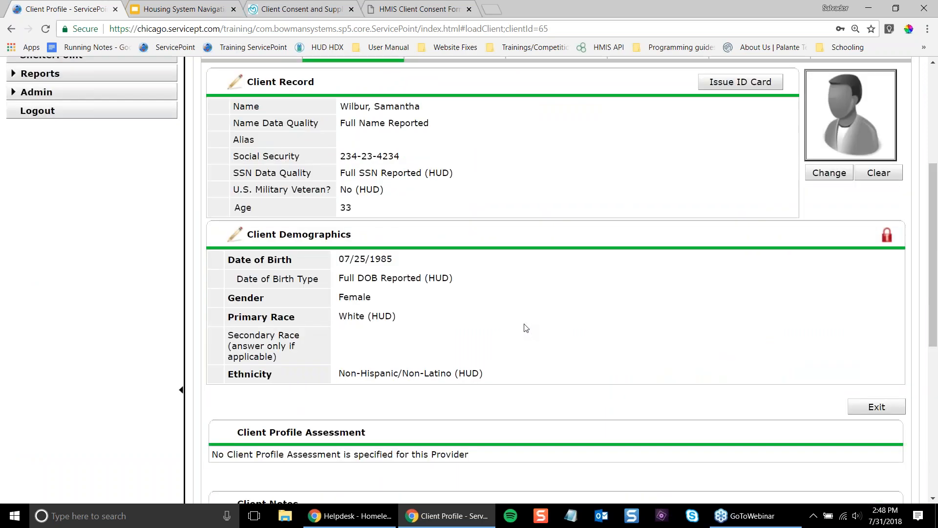
{"action": "left_click", "coordinate": [627, 282]}
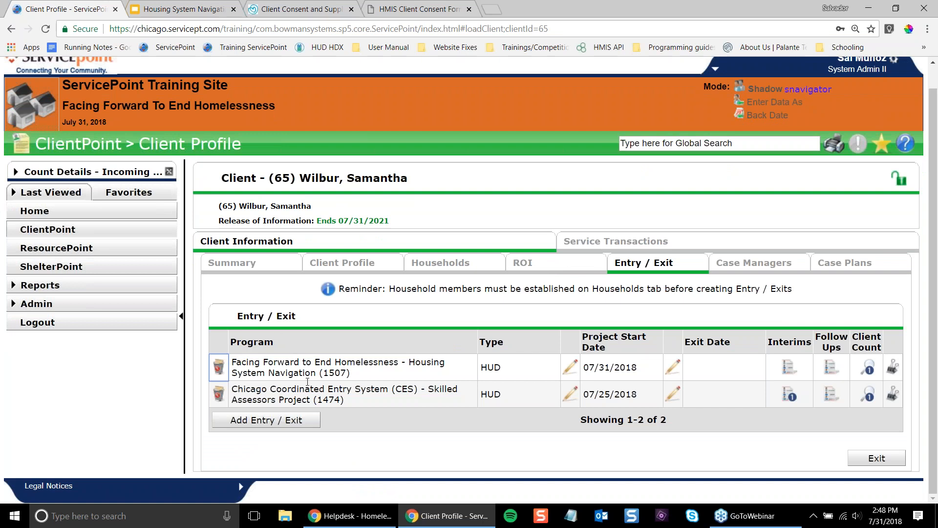
{"action": "triple_click", "coordinate": [293, 399]}
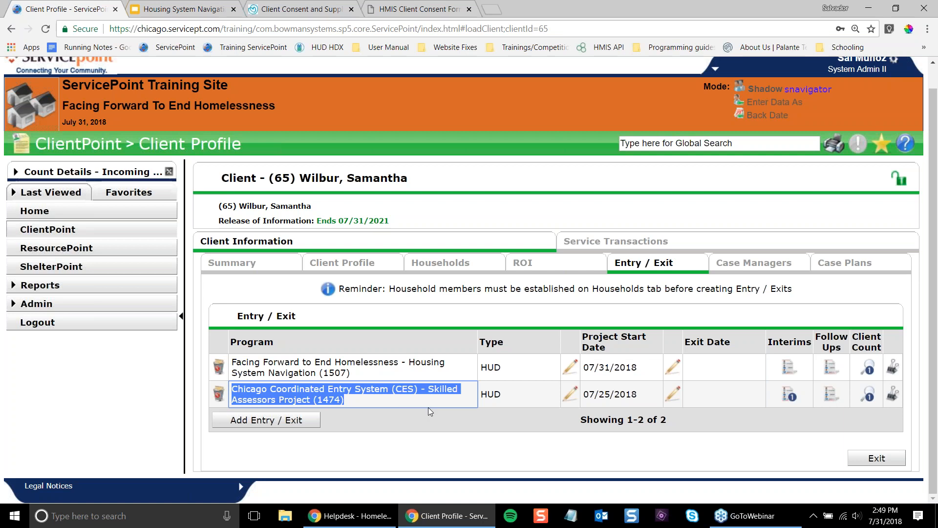
{"action": "left_click", "coordinate": [501, 410]}
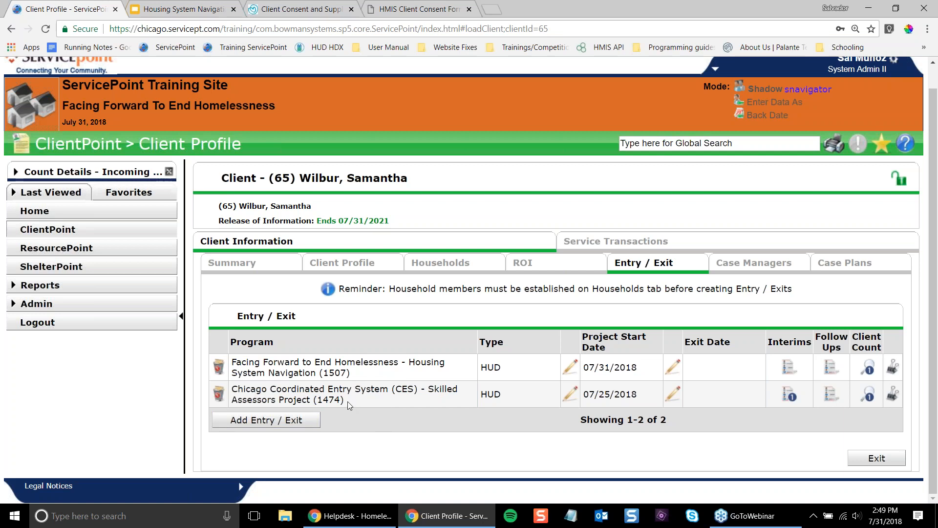
{"action": "left_click", "coordinate": [327, 401]}
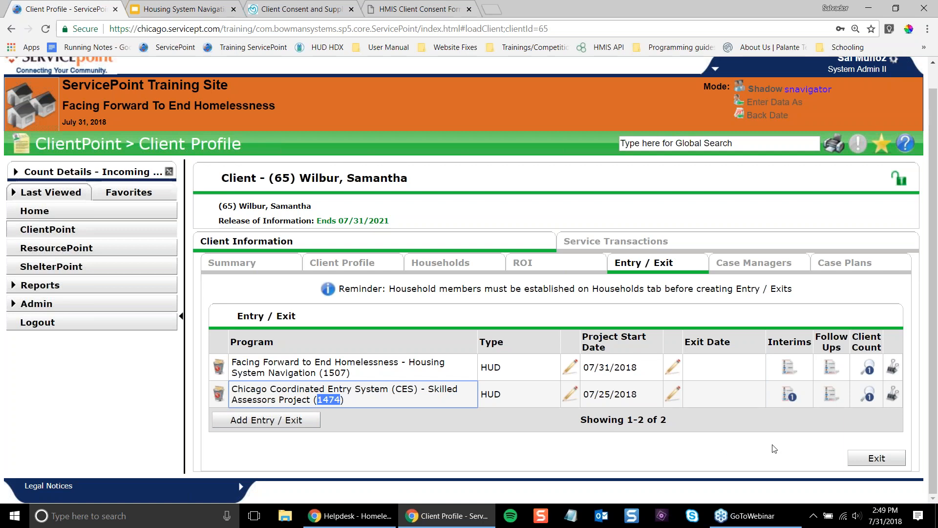
{"action": "left_click", "coordinate": [621, 400]}
{"action": "triple_click", "coordinate": [621, 398]}
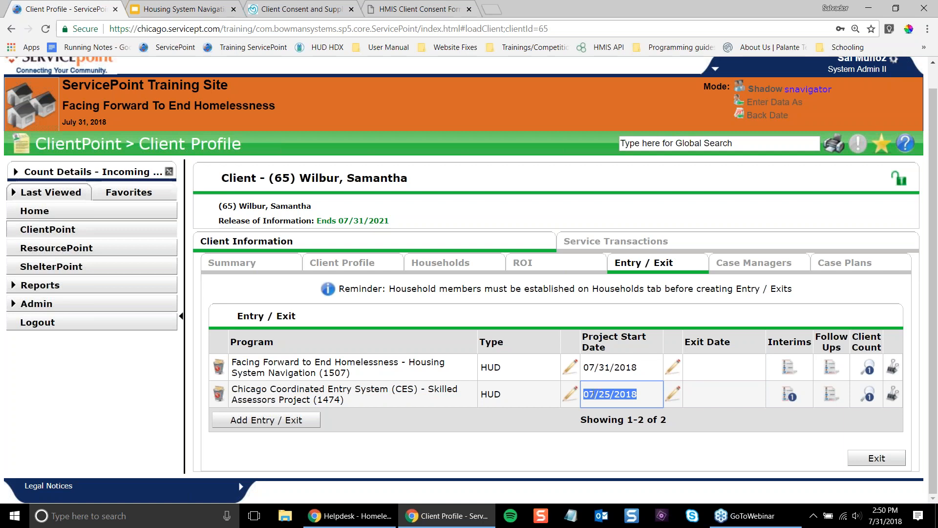
{"action": "left_click", "coordinate": [757, 404]}
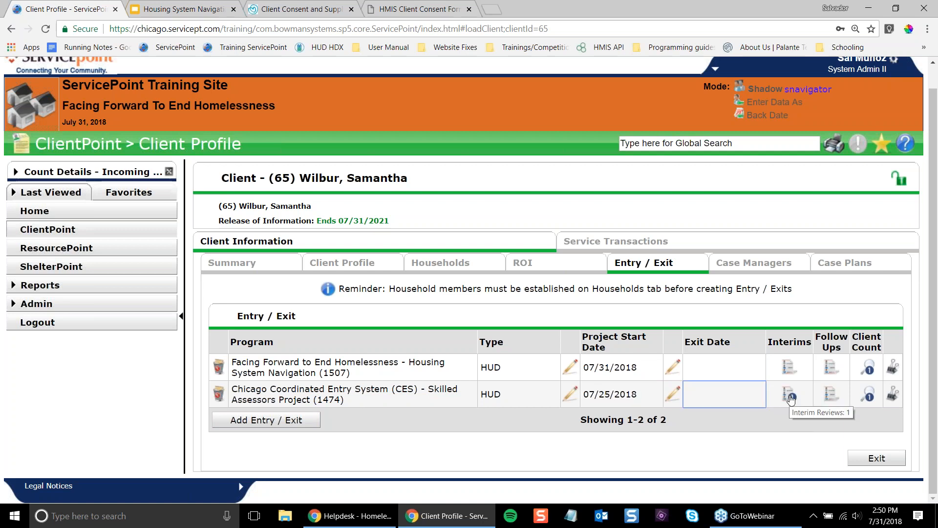
{"action": "double_click", "coordinate": [799, 350]}
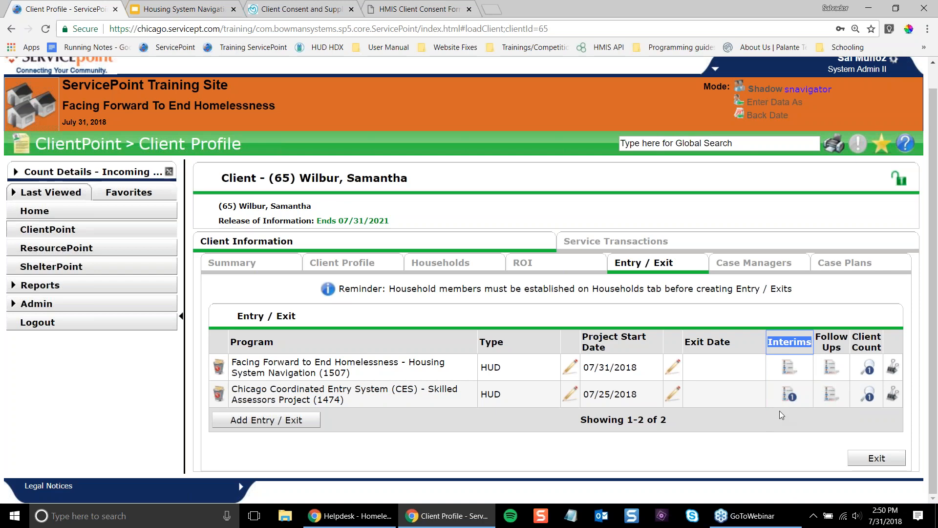
- Begin a new interim review on the CES Skilled Assessors Project (1474) entry and list the review types
{"action": "left_click", "coordinate": [790, 394]}
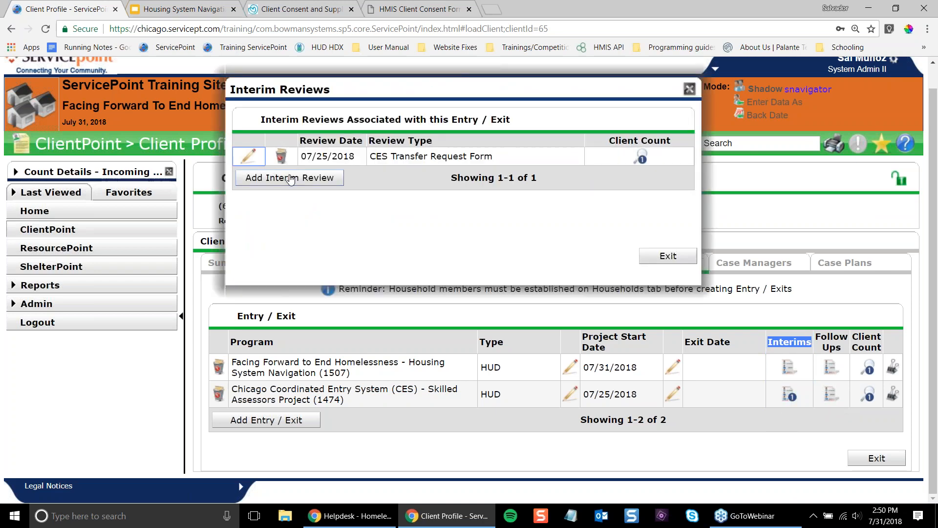
{"action": "left_click", "coordinate": [290, 178]}
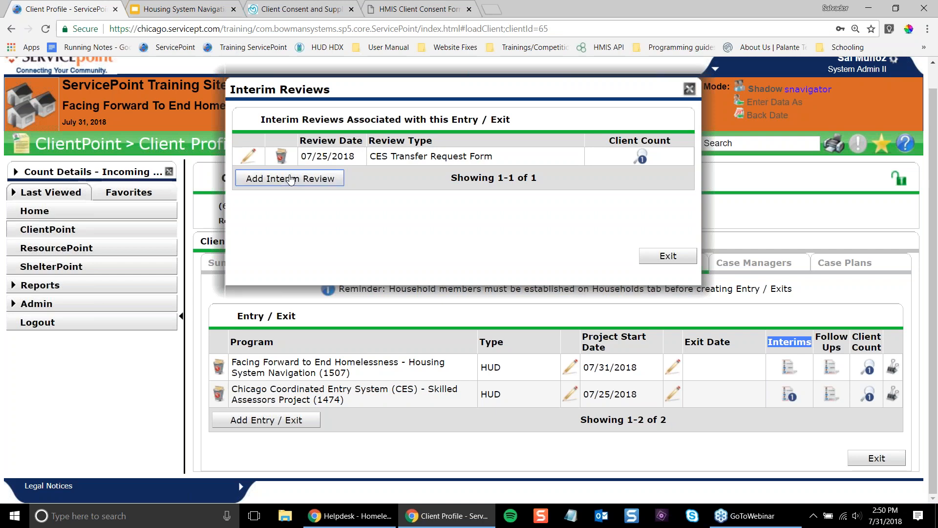
{"action": "left_click", "coordinate": [394, 191]}
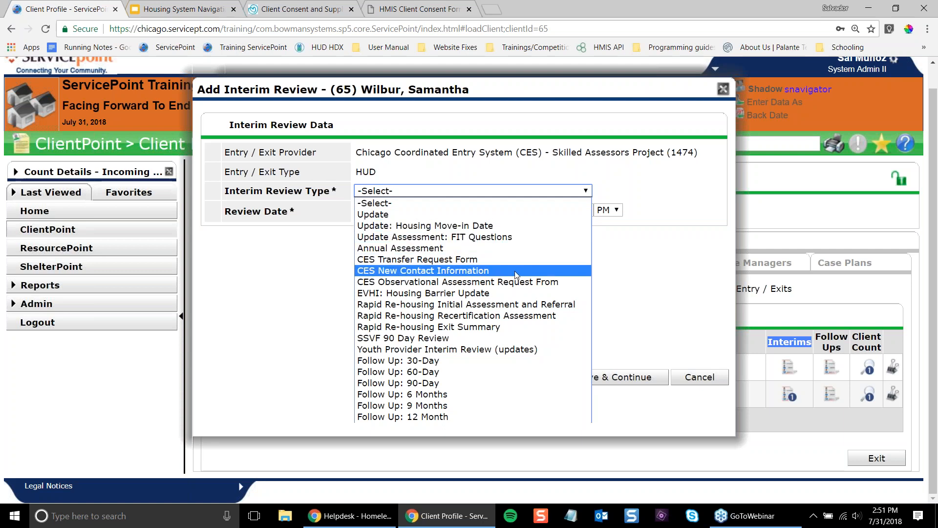
- Choose CES New Contact Information as the review type and save, continuing to the assessment
{"action": "left_click", "coordinate": [454, 272]}
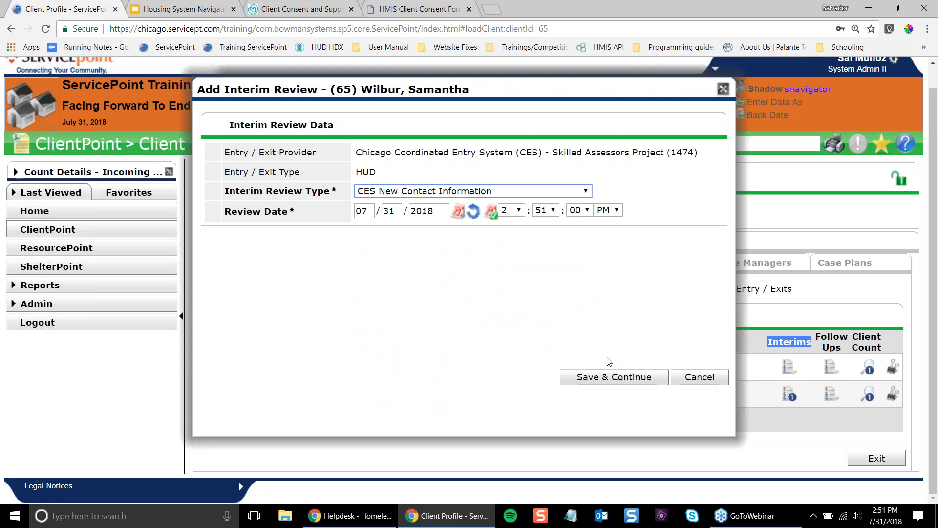
{"action": "left_click", "coordinate": [611, 384]}
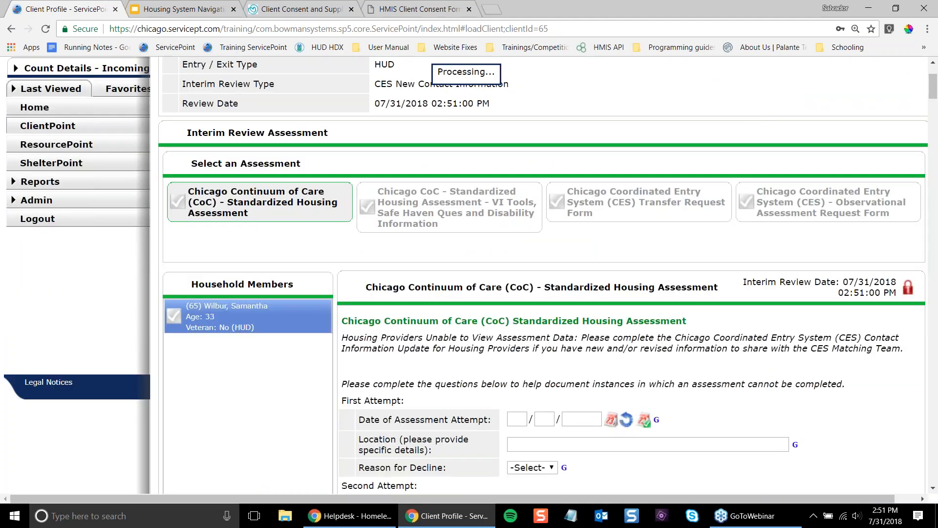
- Replace the first and middle three digits of the client's phone number under Contact Information: Client
{"action": "scroll", "coordinate": [543, 293], "scroll_direction": "down", "scroll_amount": 5}
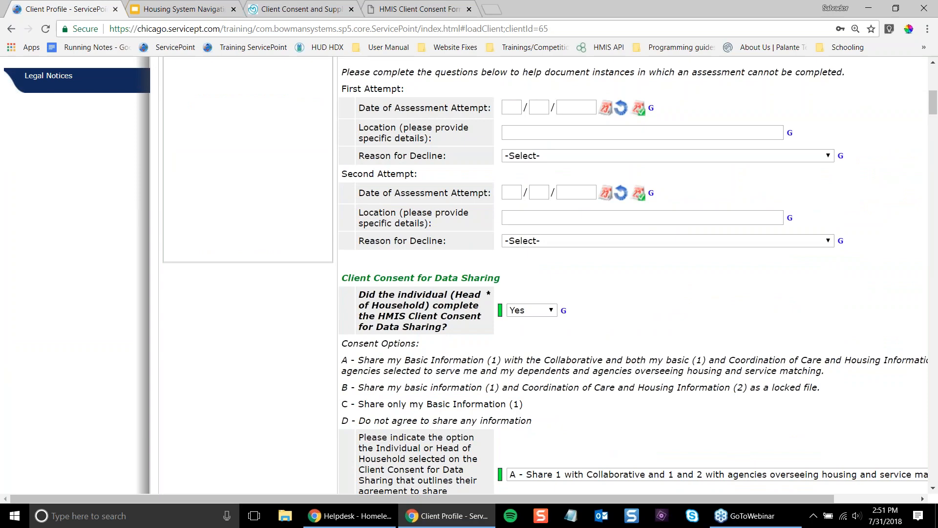
{"action": "scroll", "coordinate": [611, 383], "scroll_direction": "down", "scroll_amount": 7}
{"action": "scroll", "coordinate": [611, 383], "scroll_direction": "up", "scroll_amount": 4}
{"action": "scroll", "coordinate": [545, 274], "scroll_direction": "down", "scroll_amount": 10}
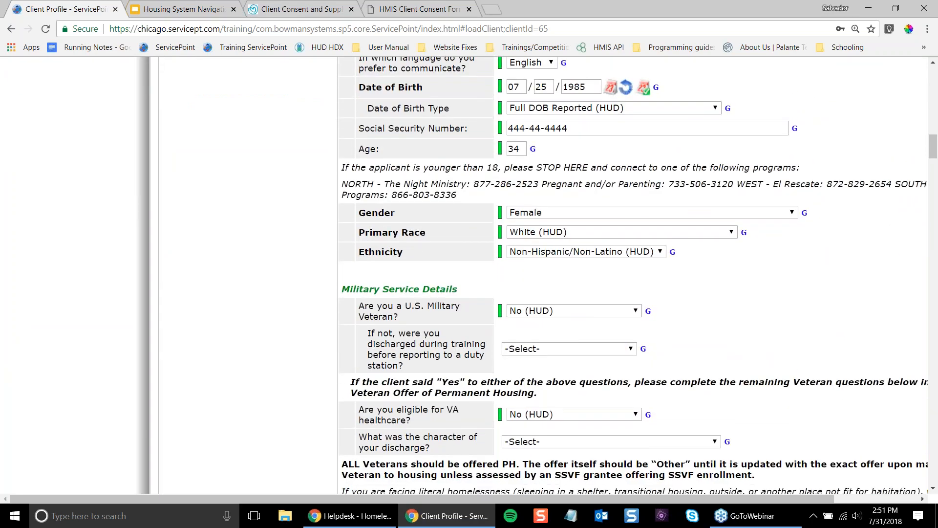
{"action": "scroll", "coordinate": [633, 273], "scroll_direction": "down", "scroll_amount": 6}
{"action": "scroll", "coordinate": [558, 128], "scroll_direction": "down", "scroll_amount": 2}
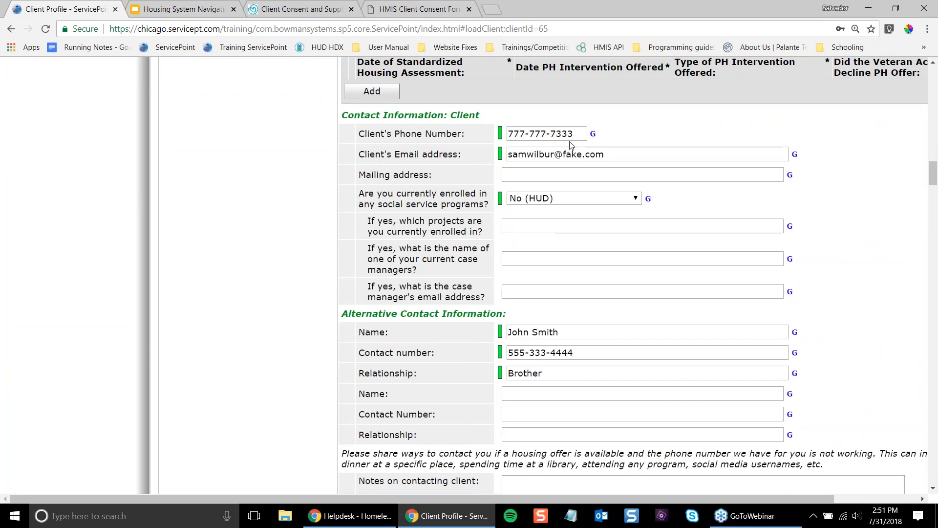
{"action": "double_click", "coordinate": [559, 130]}
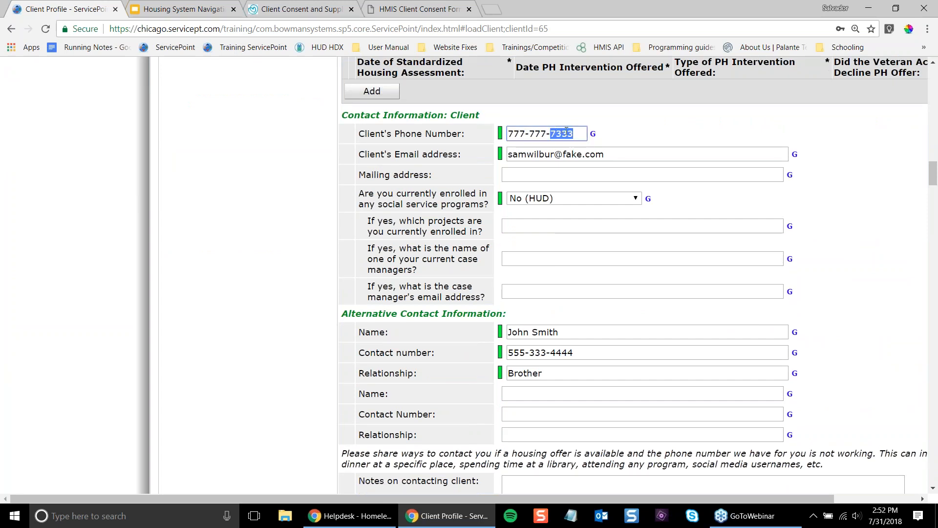
{"action": "left_click_drag", "start_coordinate": [571, 135], "coordinate": [513, 133]}
{"action": "double_click", "coordinate": [516, 132]}
{"action": "type", "text": "888"}
{"action": "double_click", "coordinate": [536, 132]}
{"action": "type", "text": "999"}
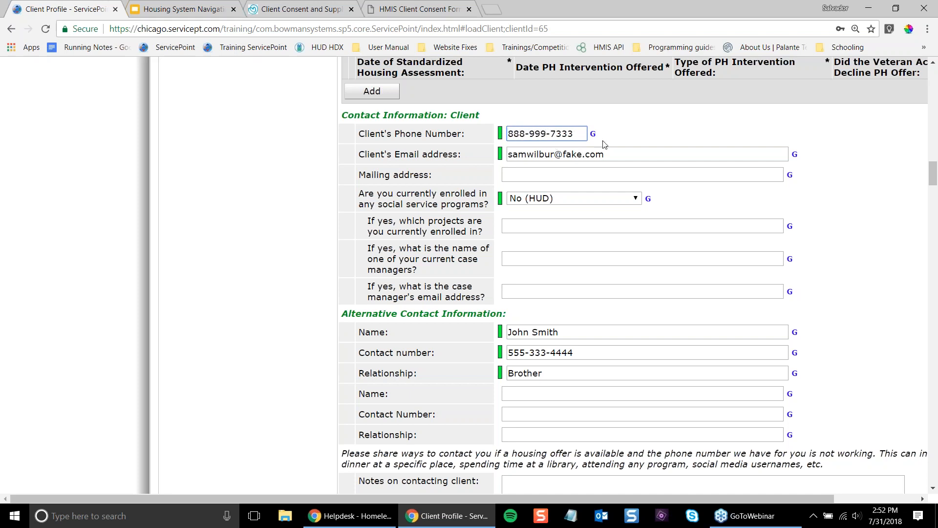
{"action": "scroll", "coordinate": [676, 254], "scroll_direction": "down", "scroll_amount": 4}
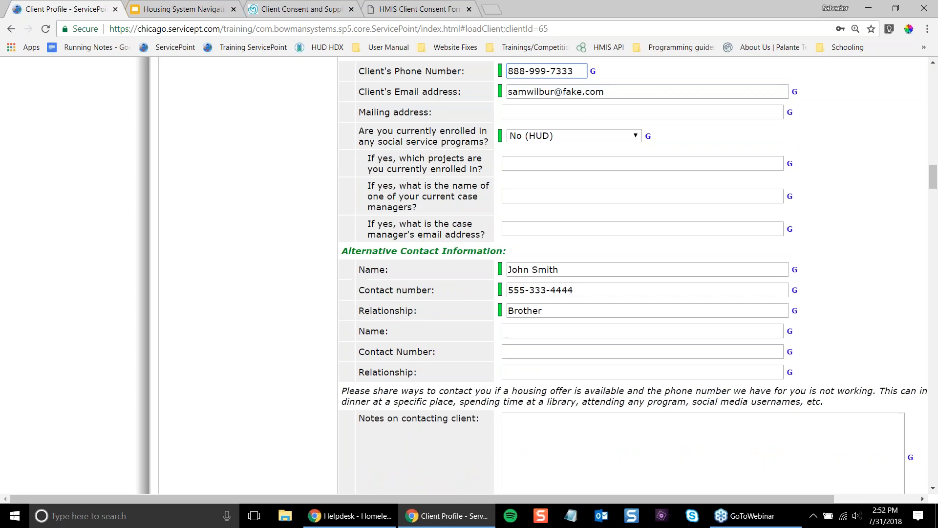
{"action": "scroll", "coordinate": [624, 264], "scroll_direction": "up", "scroll_amount": 5}
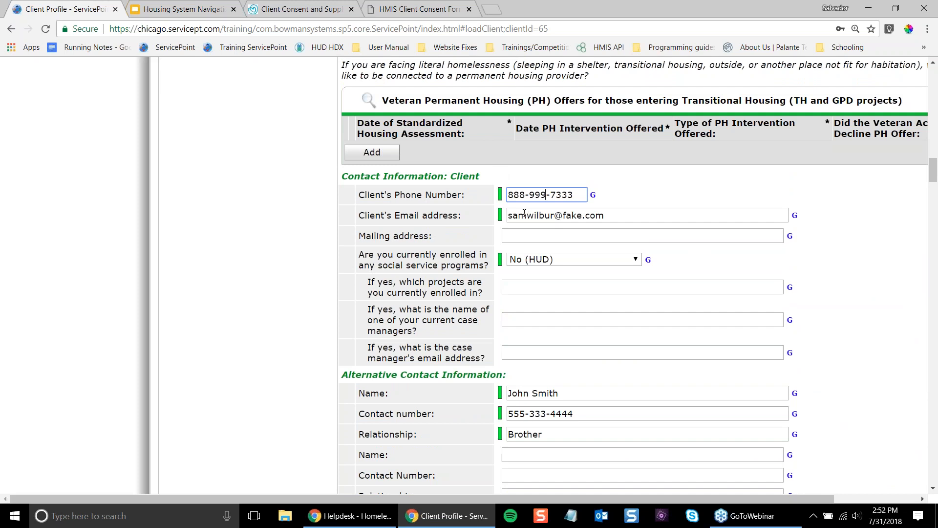
{"action": "left_click", "coordinate": [862, 318]}
- Save and exit the assessment so the CES entry lists two interim reviews
{"action": "scroll", "coordinate": [863, 318], "scroll_direction": "right", "scroll_amount": 2}
{"action": "scroll", "coordinate": [880, 333], "scroll_direction": "right", "scroll_amount": 1}
{"action": "scroll", "coordinate": [879, 332], "scroll_direction": "down", "scroll_amount": 10}
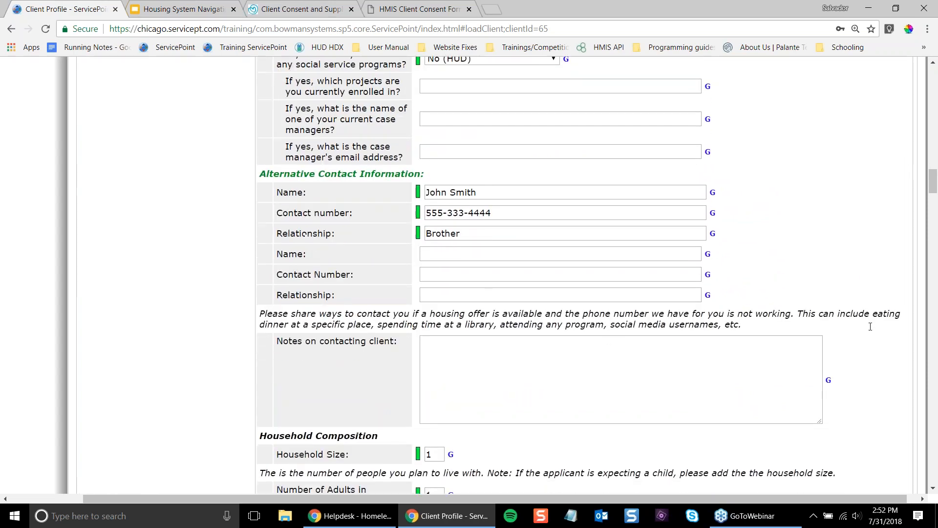
{"action": "scroll", "coordinate": [871, 327], "scroll_direction": "down", "scroll_amount": 20}
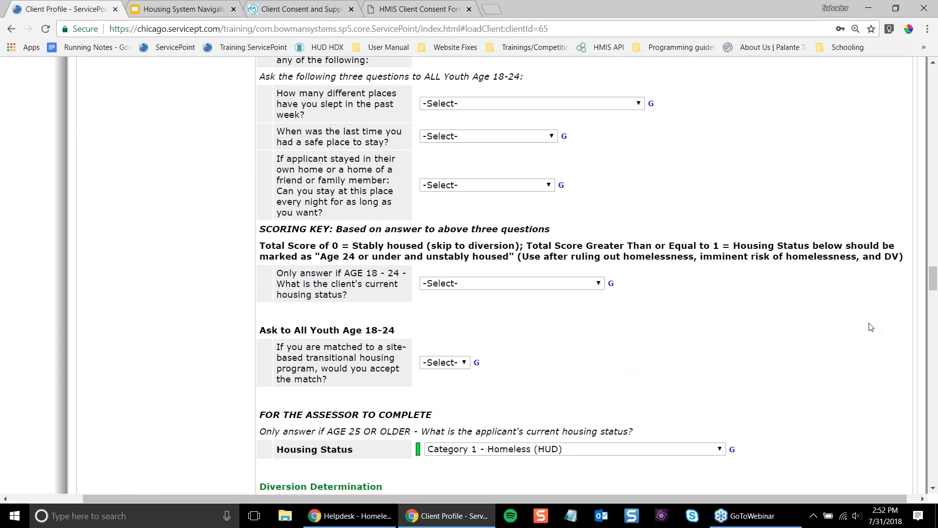
{"action": "scroll", "coordinate": [871, 327], "scroll_direction": "down", "scroll_amount": 20}
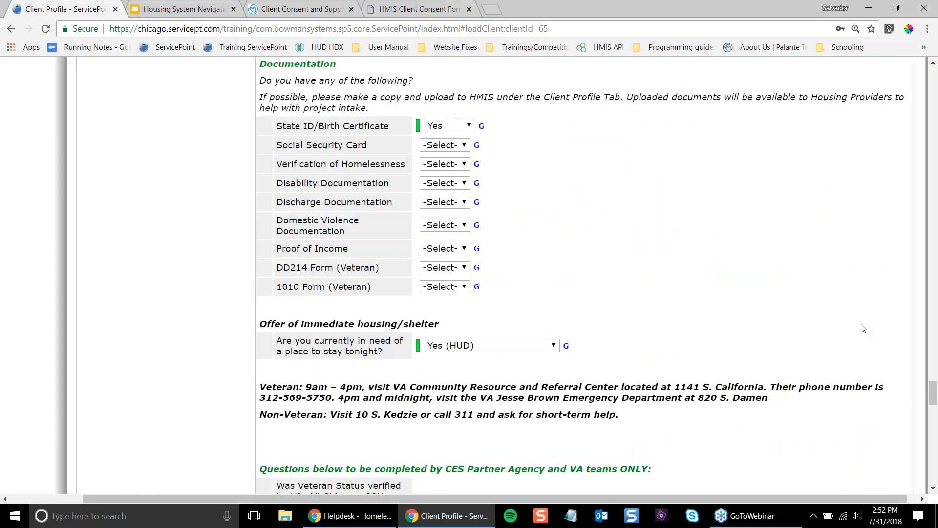
{"action": "scroll", "coordinate": [856, 331], "scroll_direction": "down", "scroll_amount": 15}
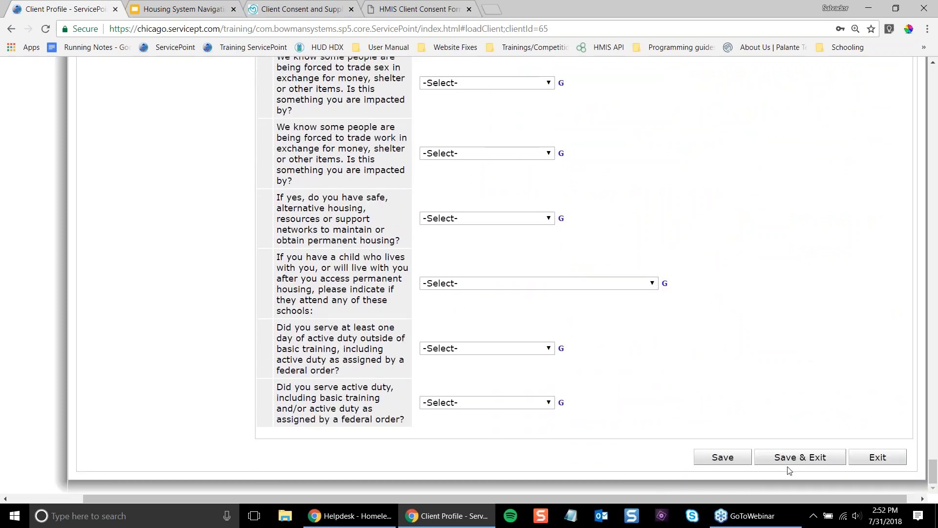
{"action": "left_click", "coordinate": [791, 458]}
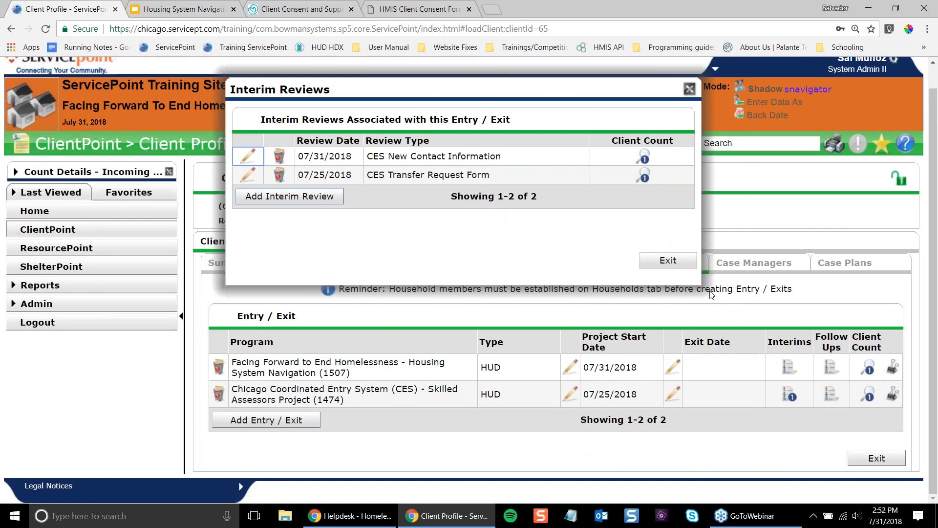
- Close the interim reviews list, note the CES entry's empty exit date, and open the client Summary
{"action": "left_click", "coordinate": [647, 261]}
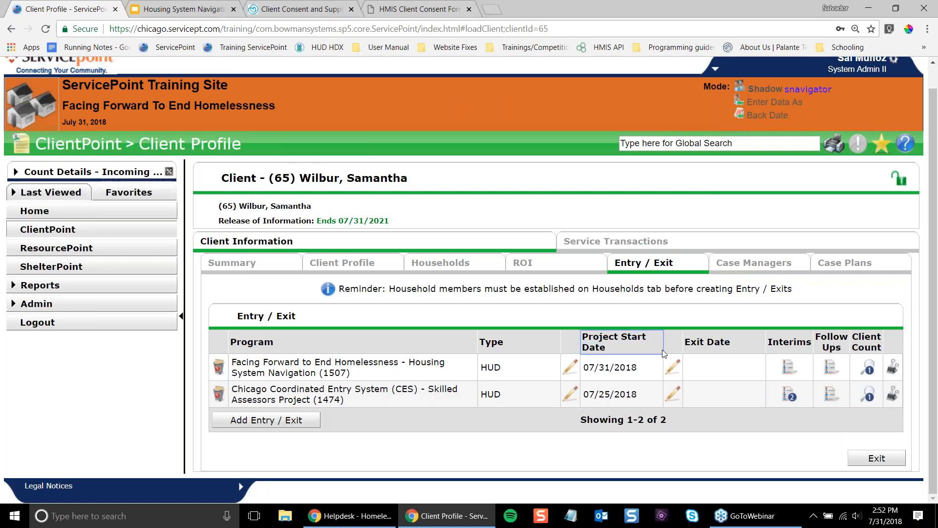
{"action": "left_click_drag", "start_coordinate": [699, 343], "coordinate": [715, 343]}
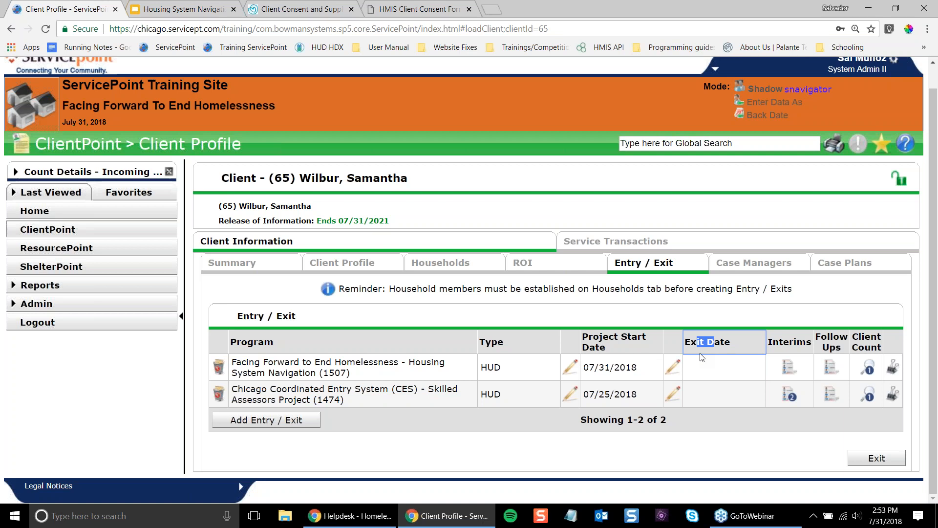
{"action": "left_click", "coordinate": [702, 357]}
{"action": "left_click", "coordinate": [717, 384]}
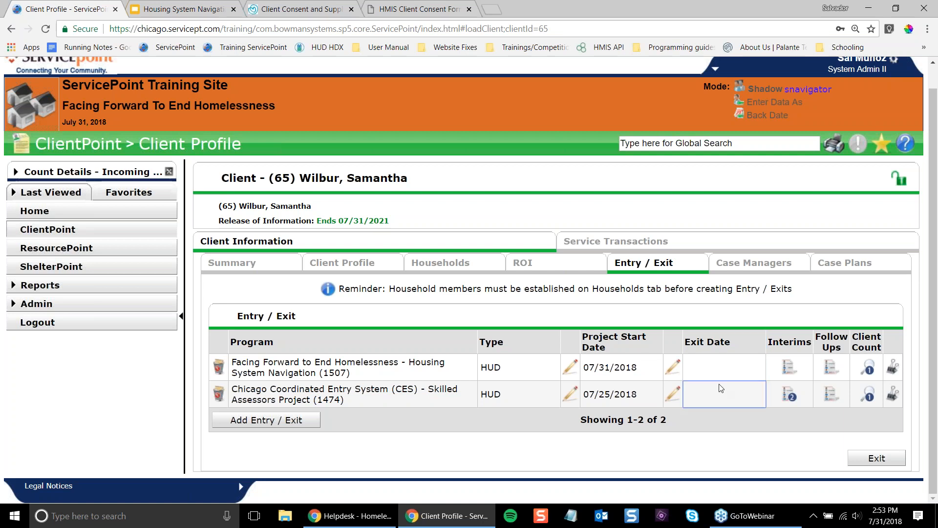
{"action": "left_click", "coordinate": [727, 374]}
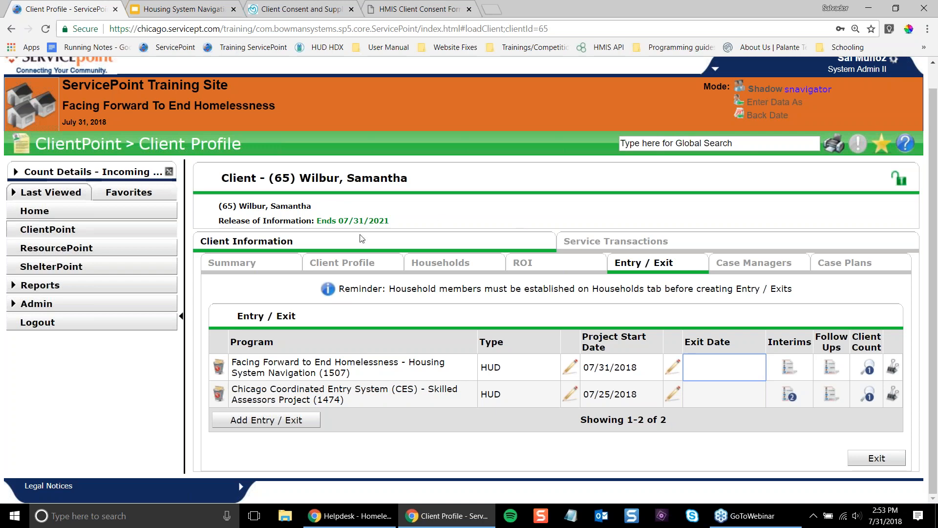
{"action": "left_click", "coordinate": [261, 266]}
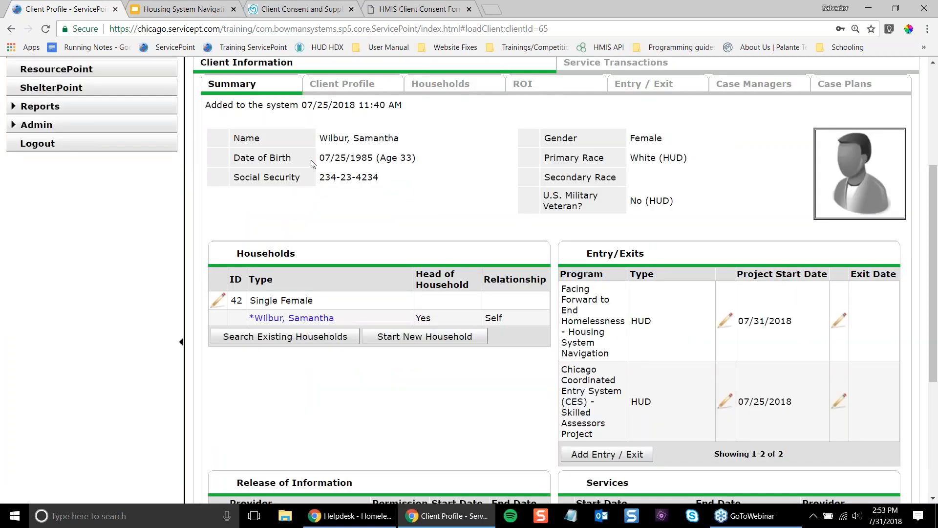
- Present slide 9, Resources, of the Housing System Navigation deck full screen
{"action": "left_click", "coordinate": [205, 5]}
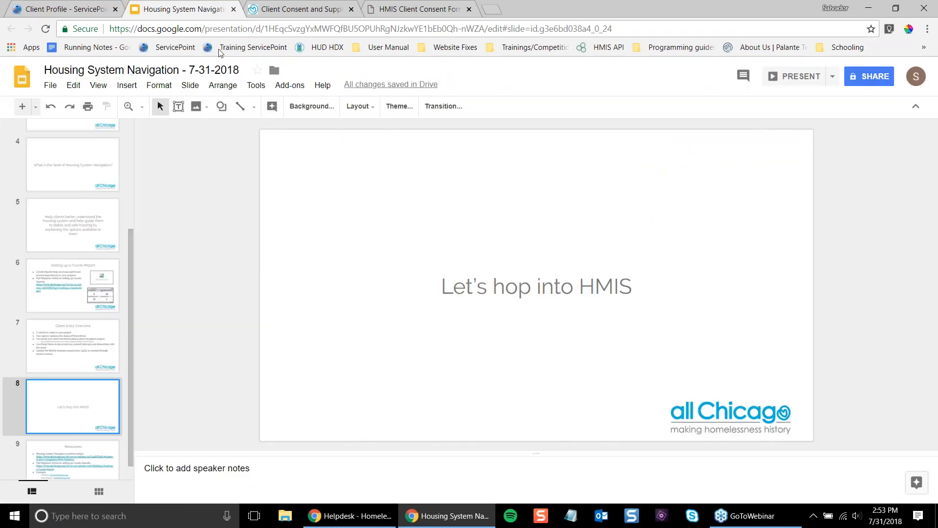
{"action": "scroll", "coordinate": [107, 367], "scroll_direction": "down", "scroll_amount": 1}
{"action": "left_click", "coordinate": [100, 424]}
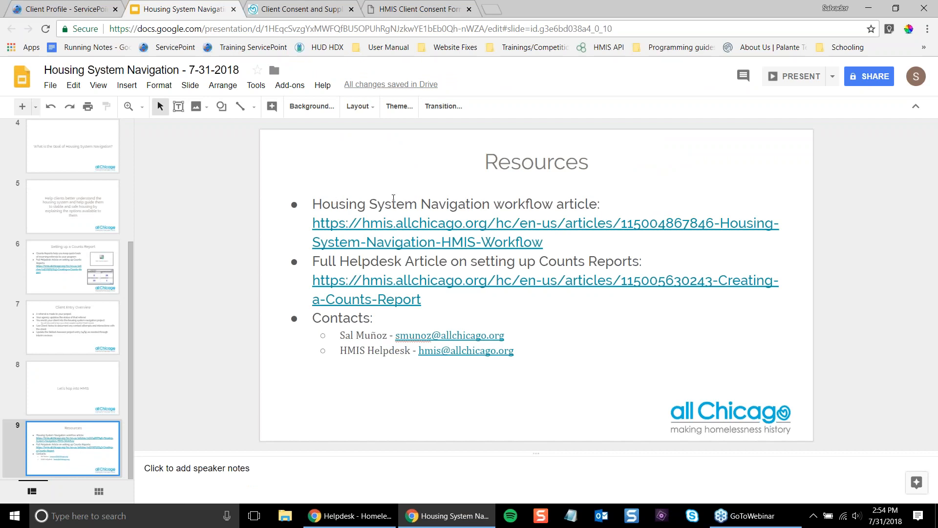
{"action": "left_click", "coordinate": [812, 76]}
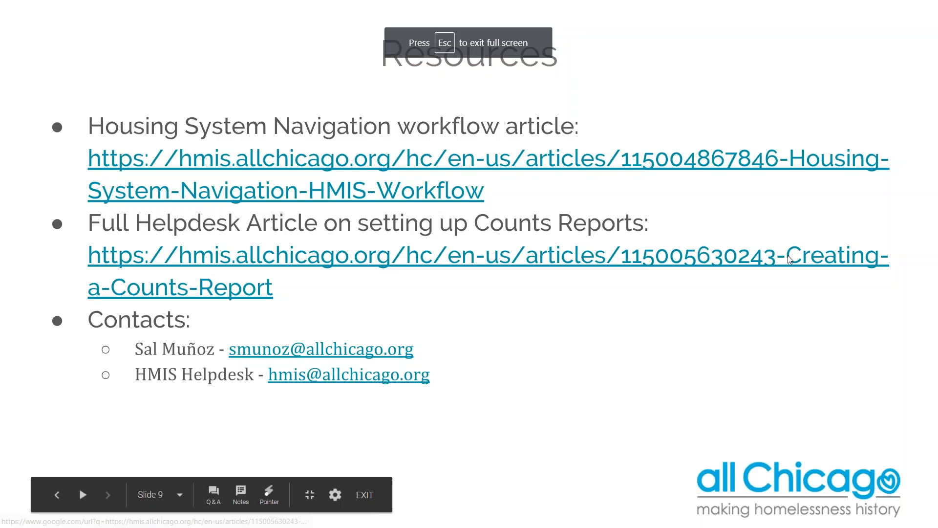